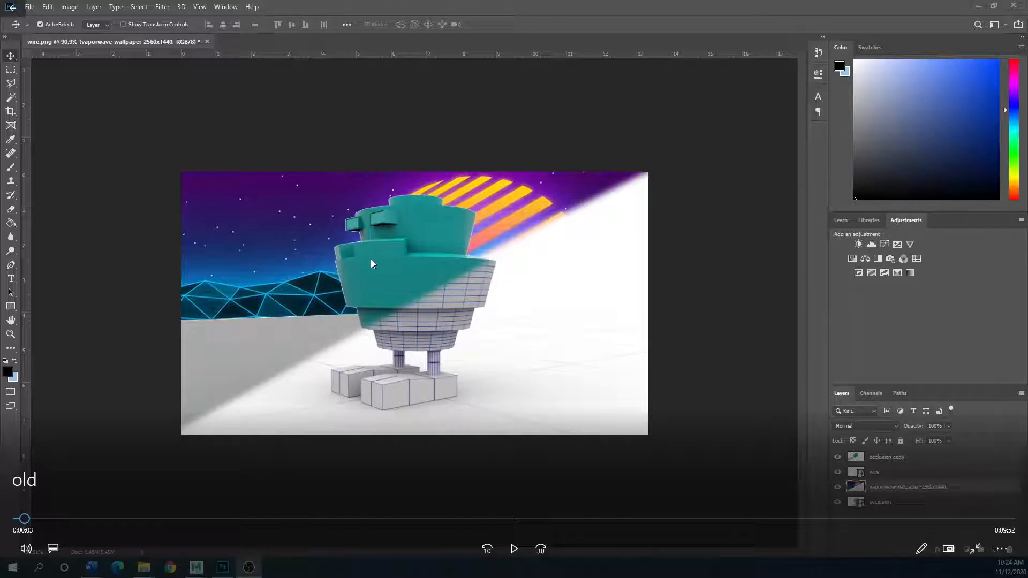
Step: Leave the video playback for Maya, uncover the Arnold RenderView and close the Hypershade
click(978, 550)
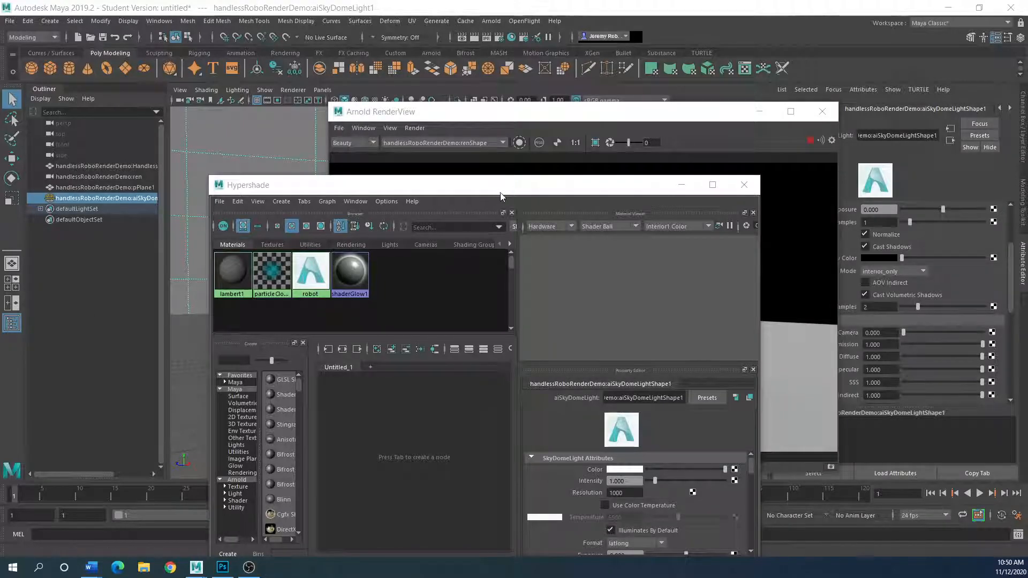
drag(490, 192, 305, 113)
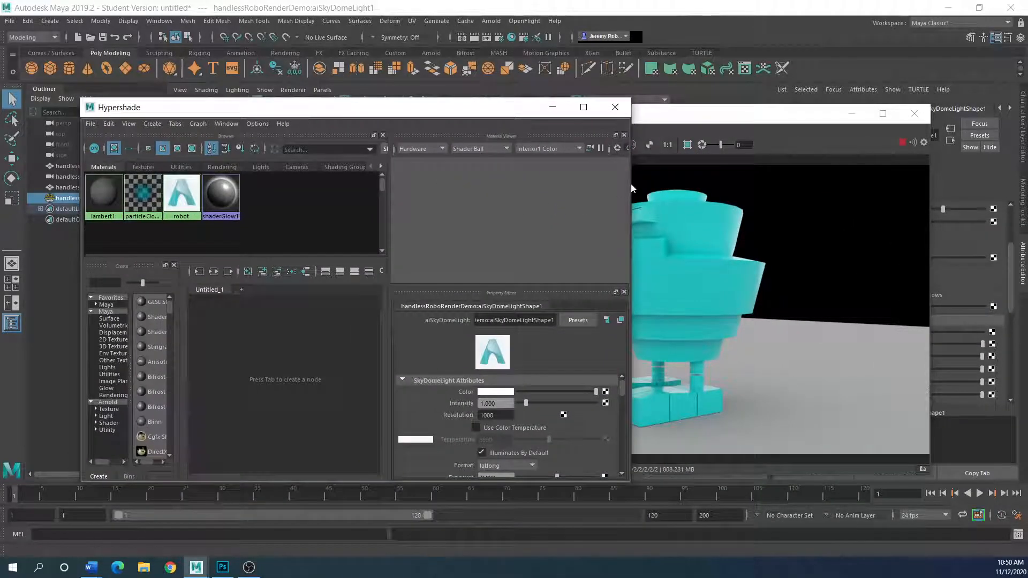
drag(631, 186, 379, 204)
drag(603, 112, 553, 148)
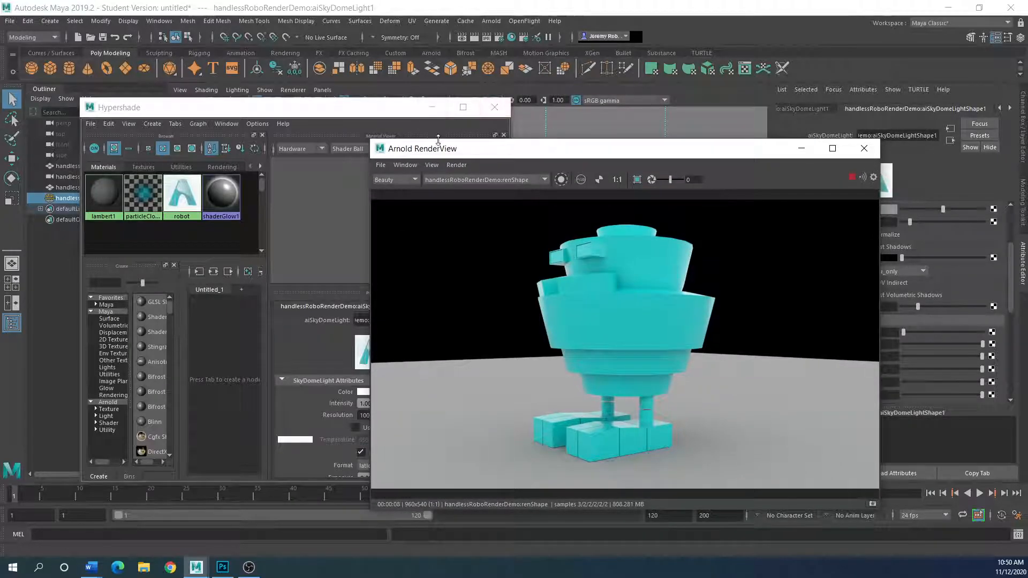
click(493, 109)
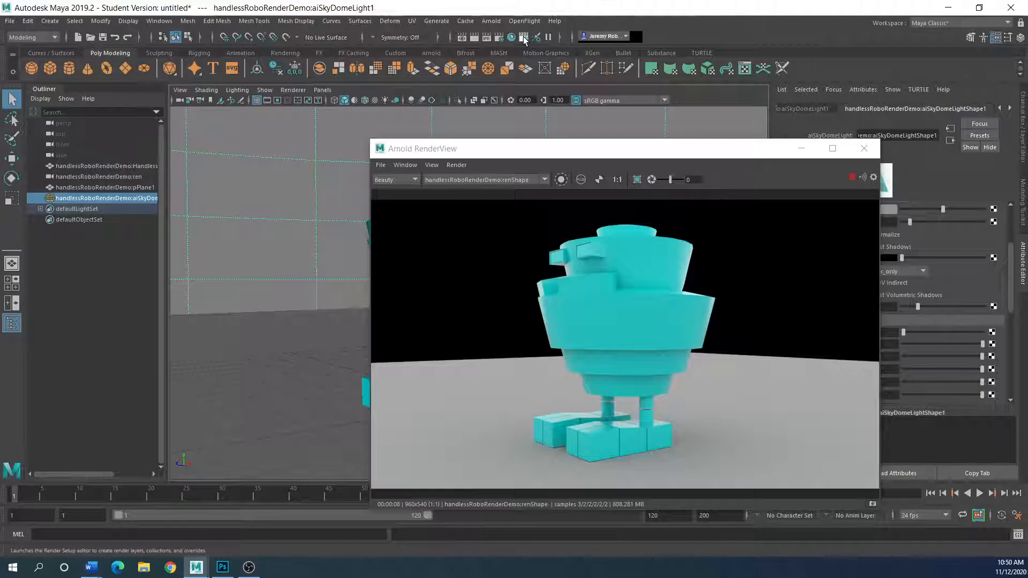
Step: Open the Render Setup editor and place it beside the Arnold RenderView
click(523, 37)
drag(357, 131, 290, 148)
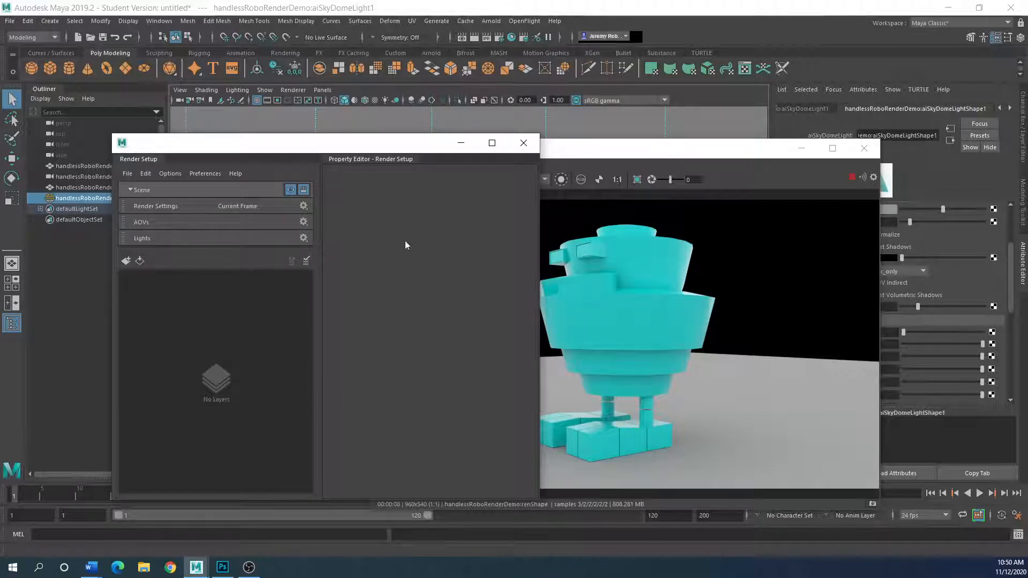
drag(345, 142, 313, 94)
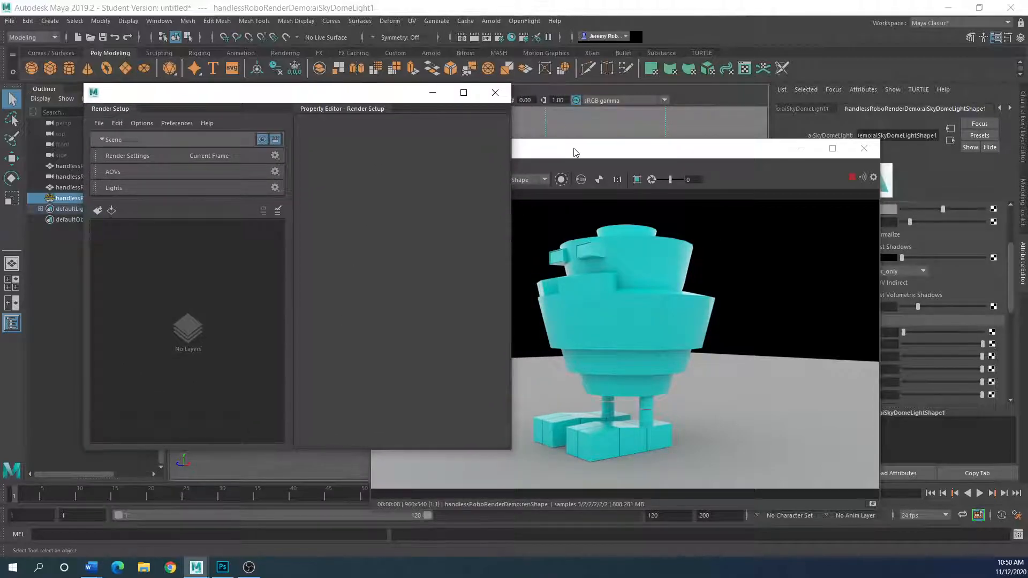
drag(569, 150, 603, 131)
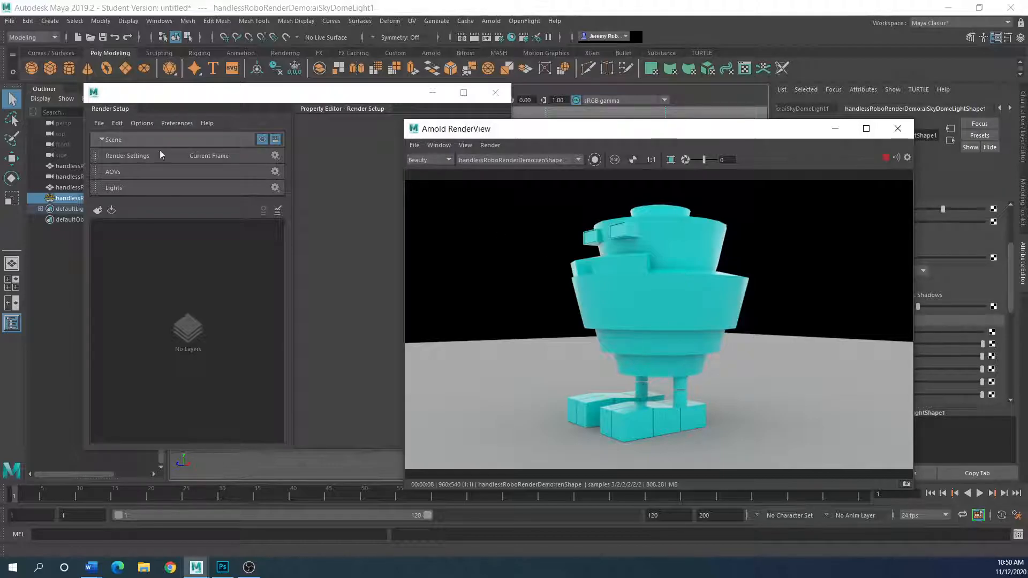
Step: Set the Arnold renderer's Camera (AA) samples to 4 in Render Settings and stop the running render
click(499, 37)
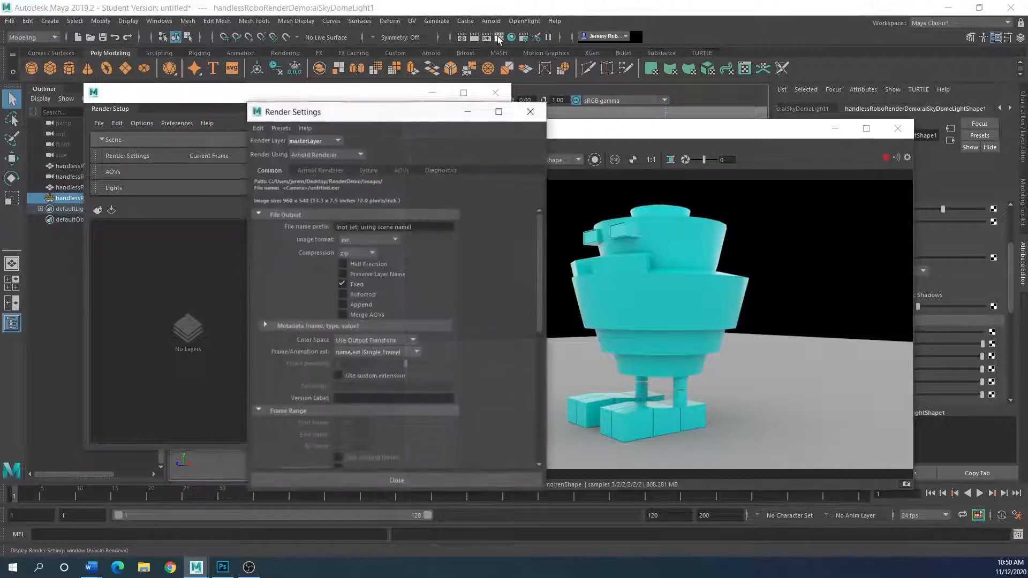
click(321, 170)
double_click(333, 228)
text(4)
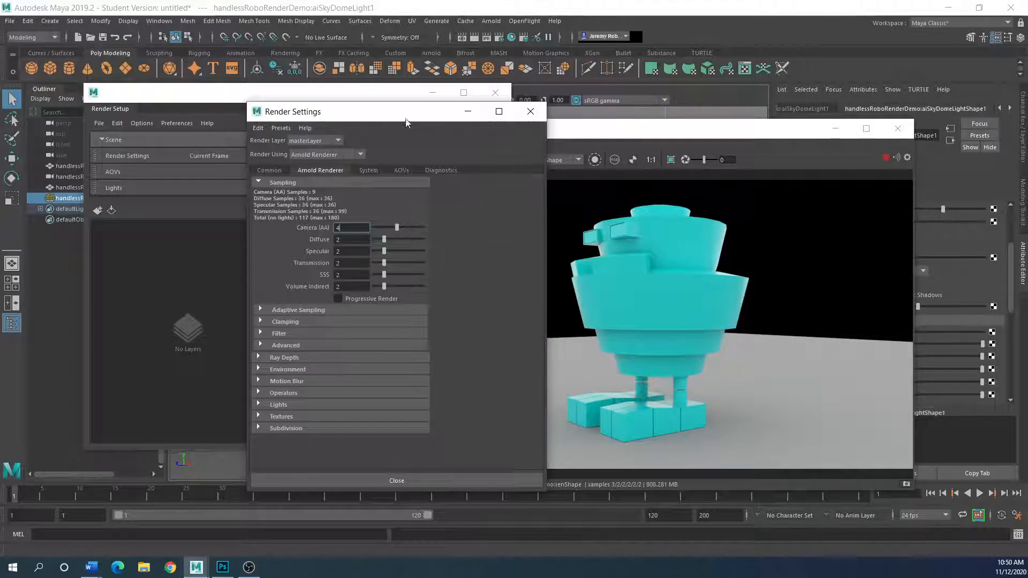
drag(394, 115, 265, 139)
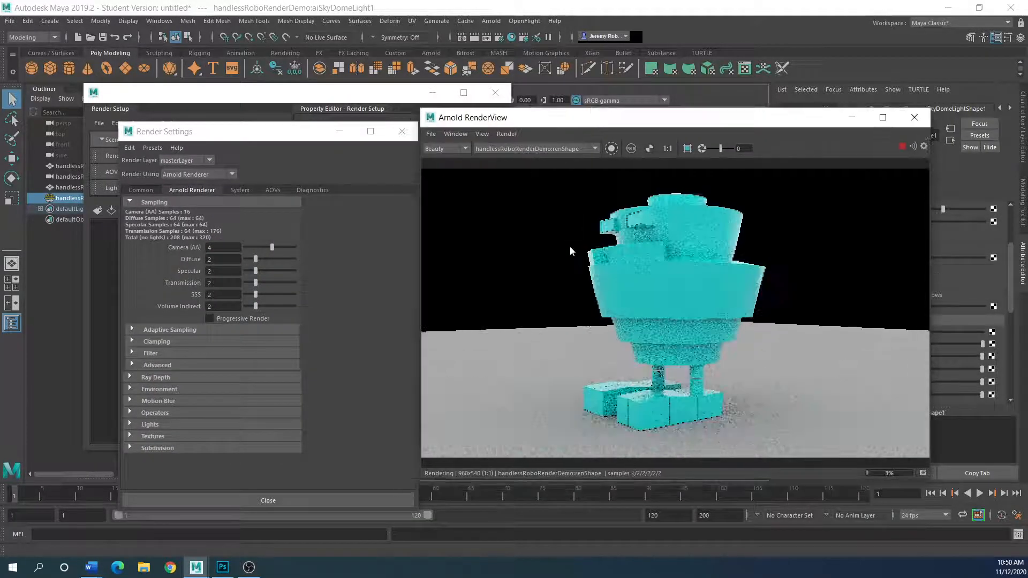
click(901, 148)
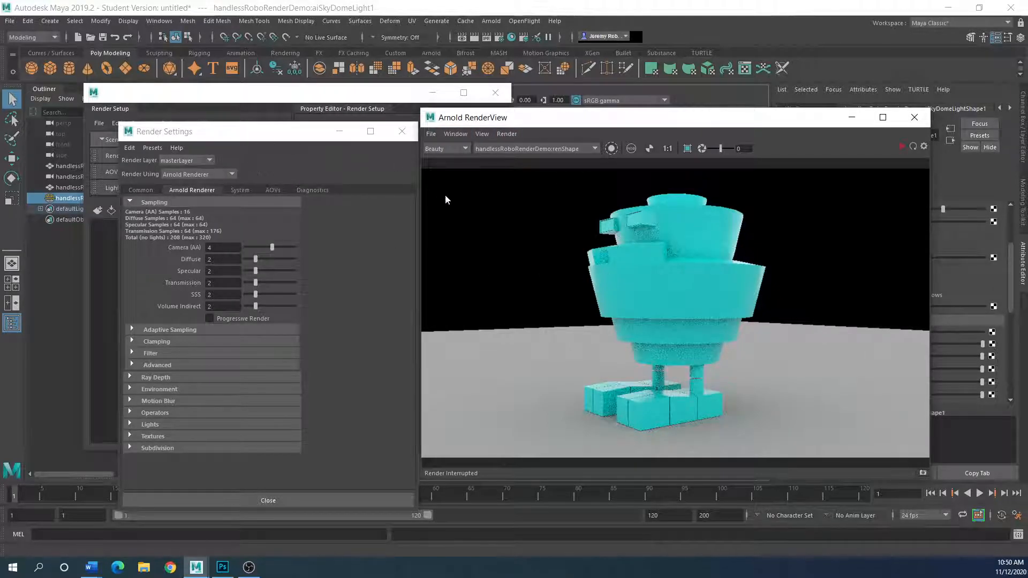
Step: Try a Camera visibility of about 0.6 on the sky dome light, then return it to 0
drag(555, 126, 309, 290)
drag(904, 335, 951, 333)
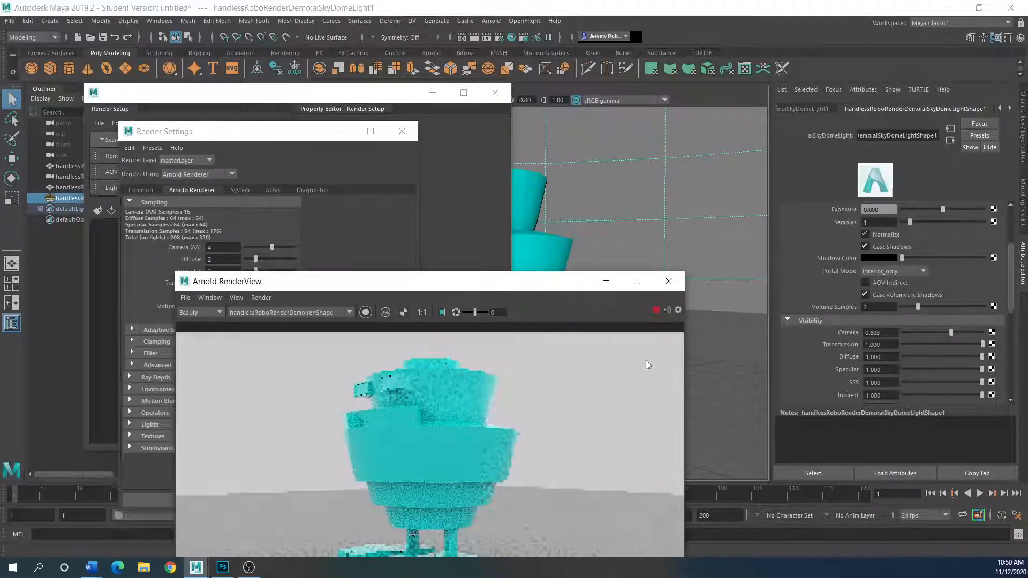
drag(952, 332, 887, 335)
drag(508, 284, 741, 133)
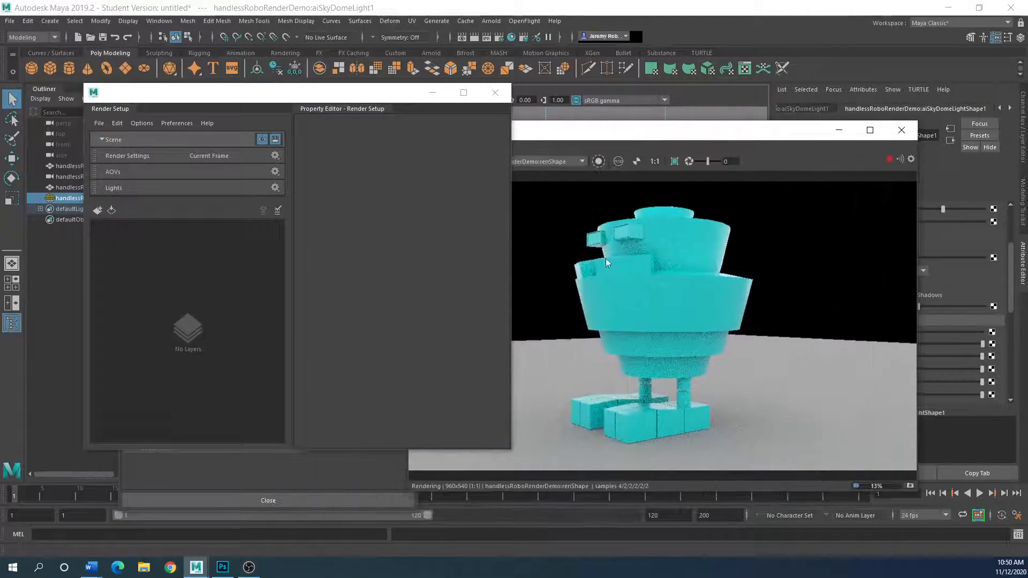
Step: Create a new render layer in Render Setup, stop the Arnold render and move Render Settings out of the way
drag(343, 97, 223, 157)
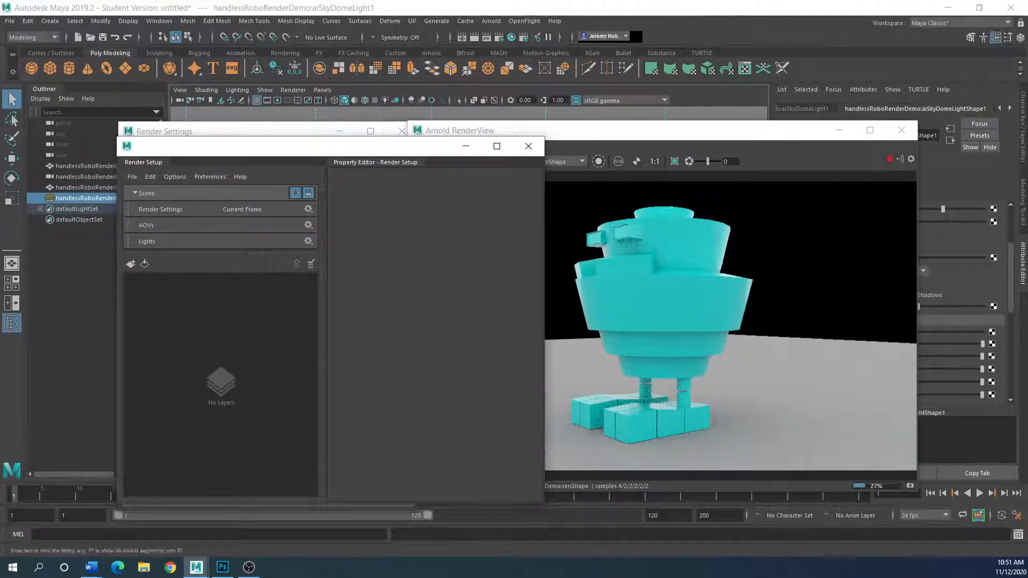
click(130, 264)
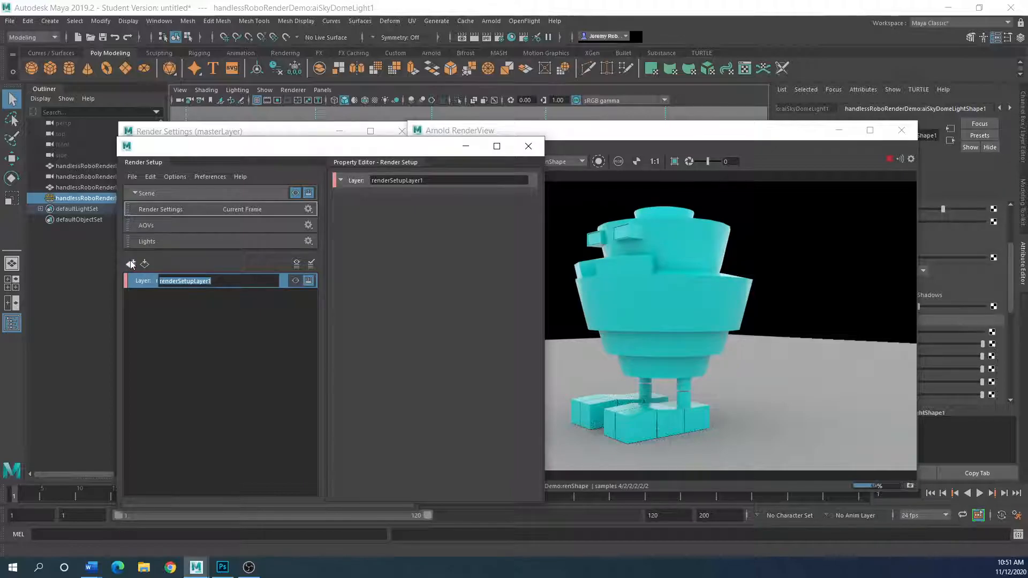
drag(233, 150, 455, 123)
click(889, 159)
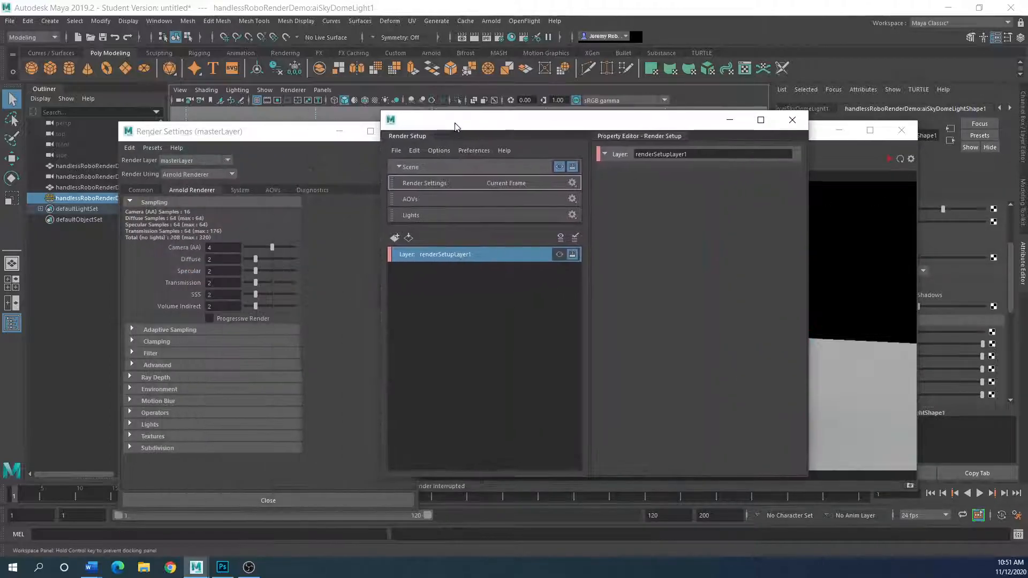
drag(248, 133, 0, 174)
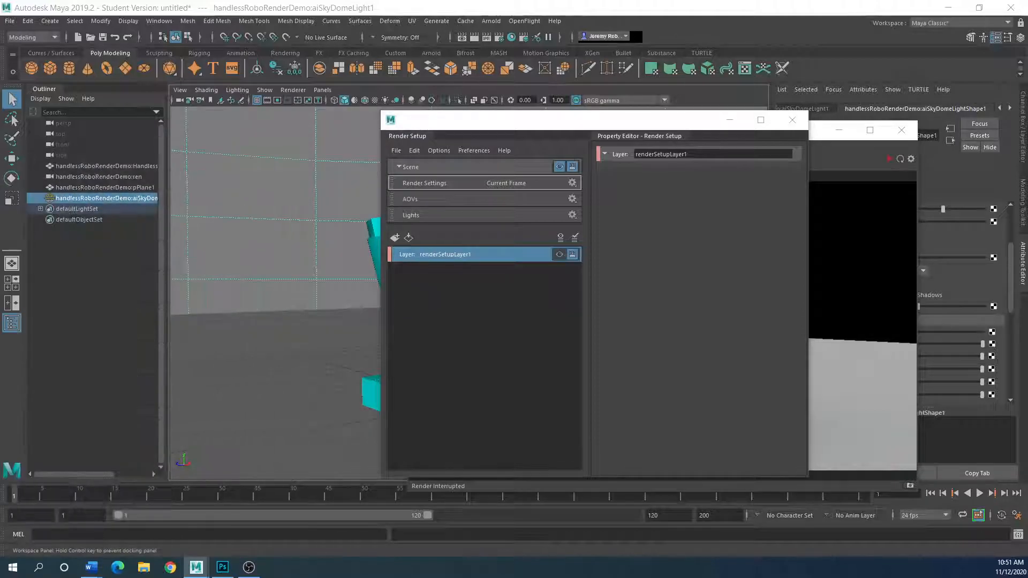
drag(539, 119, 269, 128)
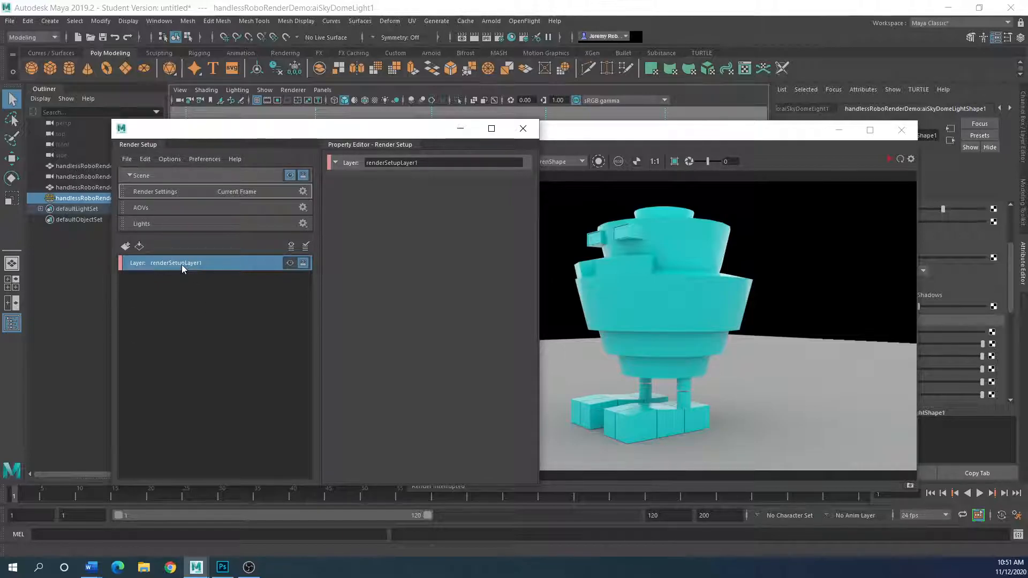
Step: Rename the new render layer as occlusion
drag(205, 134, 285, 119)
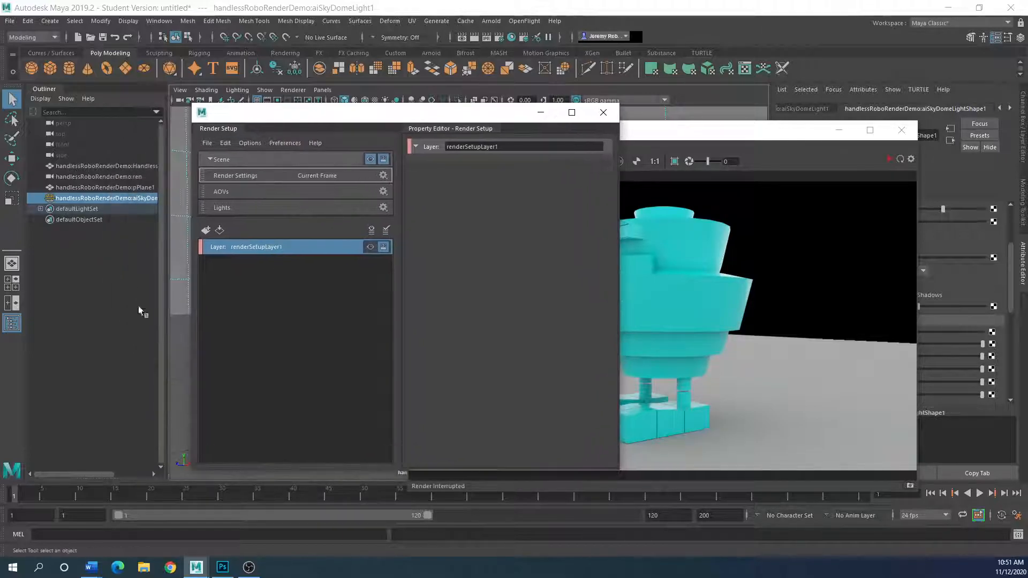
double_click(280, 247)
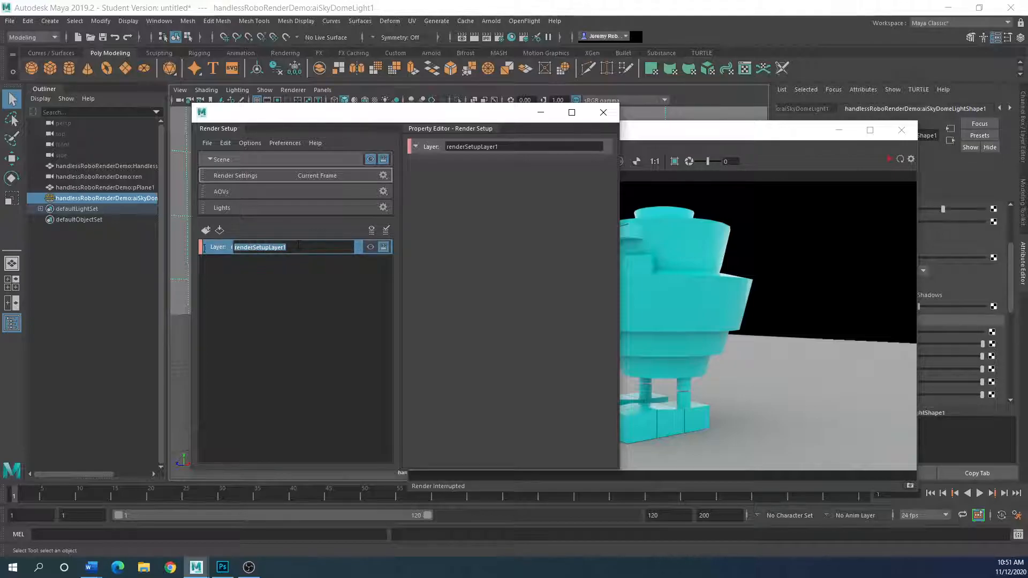
text(occlusion)
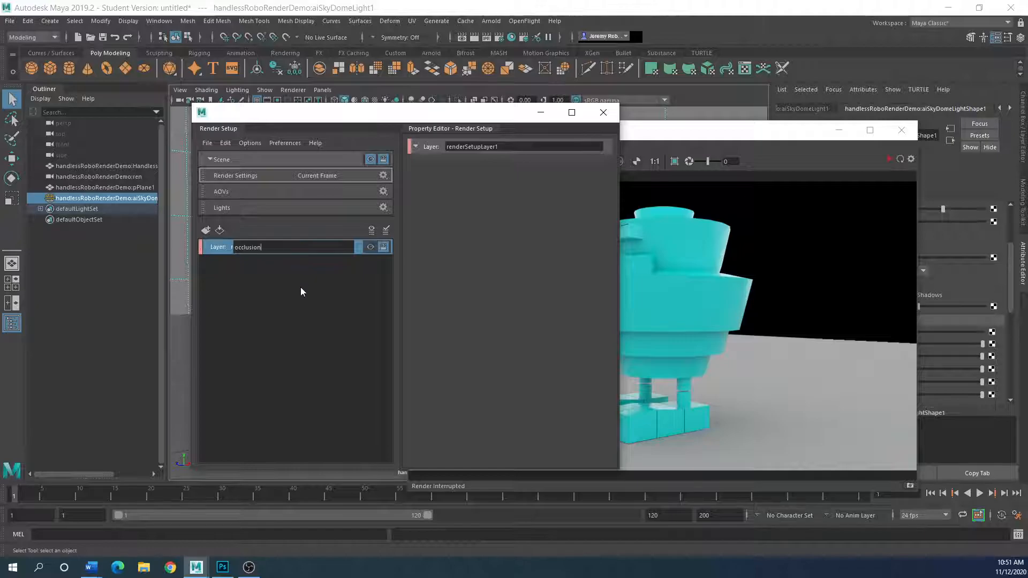
click(291, 362)
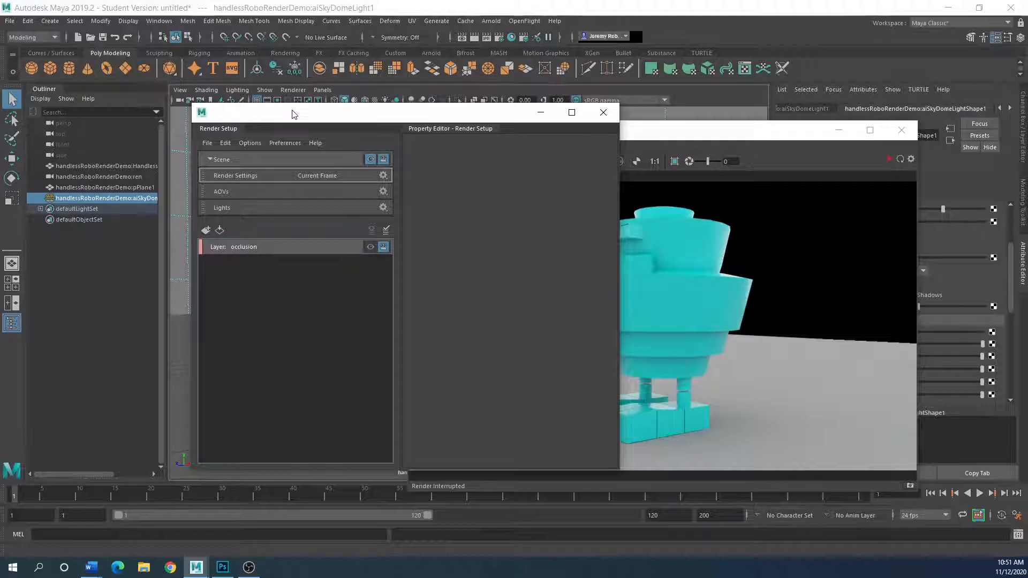
drag(292, 108, 417, 103)
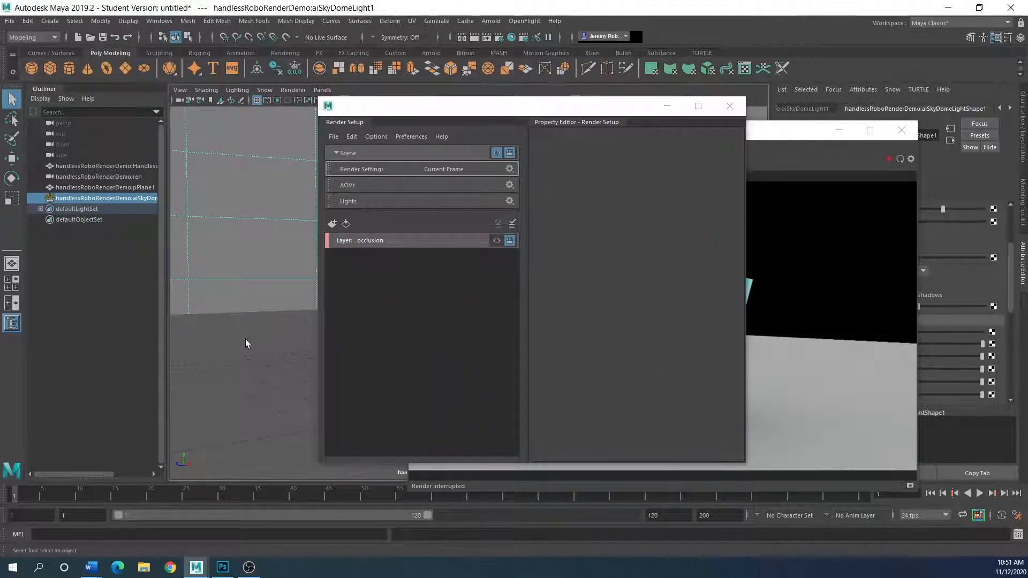
shift+click(245, 339)
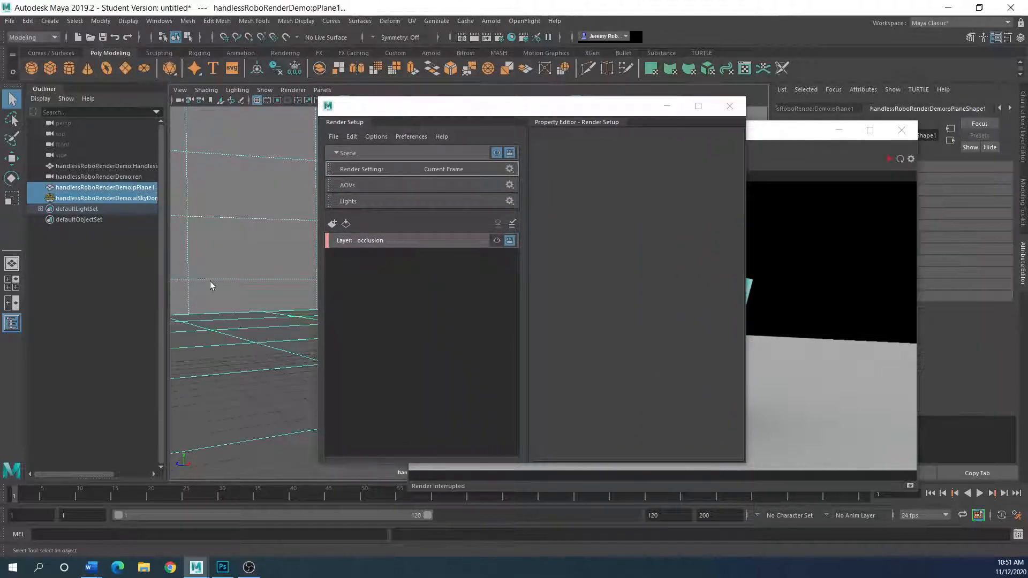
shift+click(70, 166)
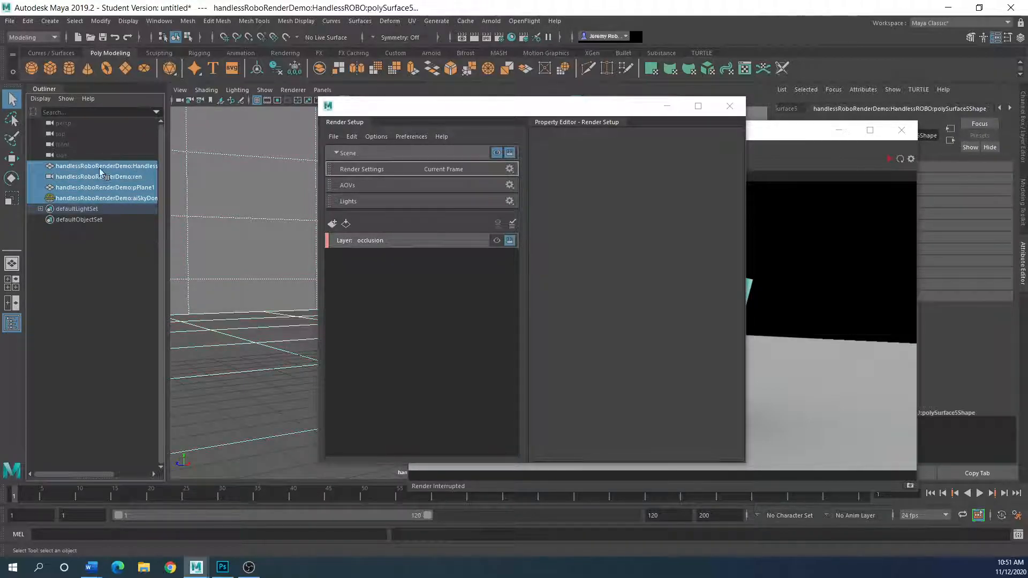
shift+click(71, 178)
click(71, 177)
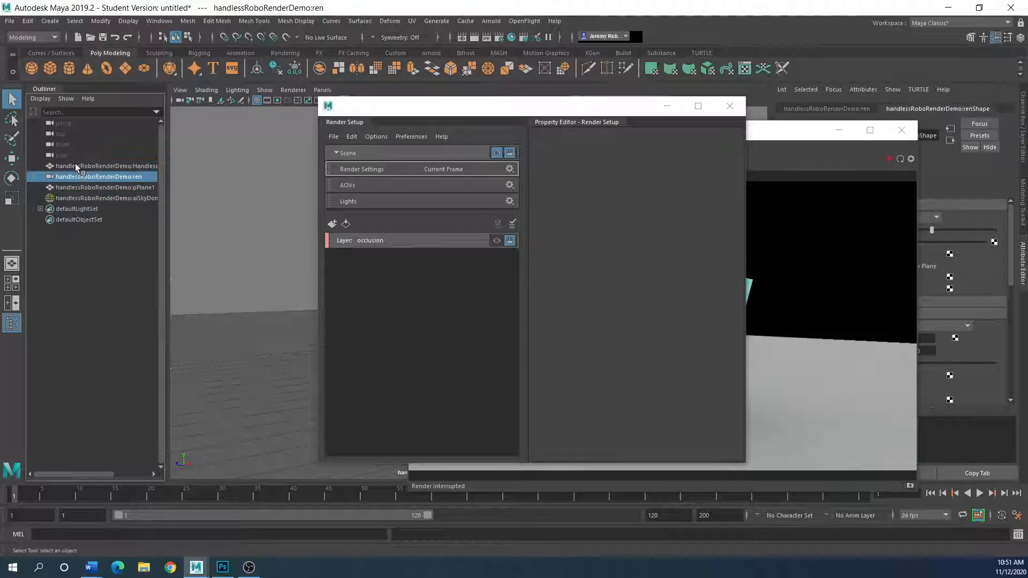
Step: Create a collection in the occlusion layer and add the robot mesh, the pPlane1 ground plane and the sky dome light to it
click(75, 167)
ctrl+click(71, 187)
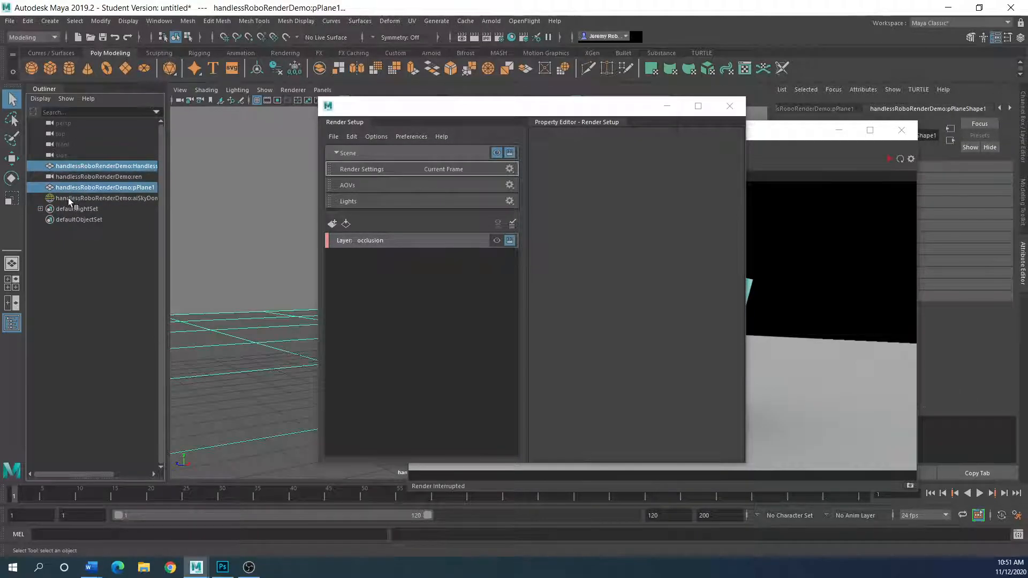
ctrl+click(107, 200)
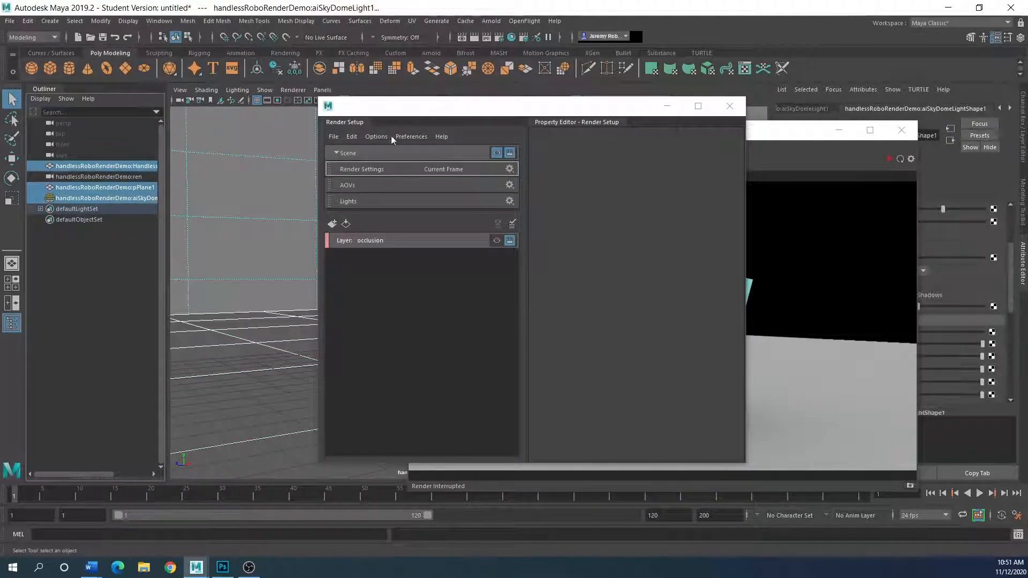
drag(425, 107, 335, 115)
click(298, 253)
right_click(301, 252)
click(313, 253)
click(635, 222)
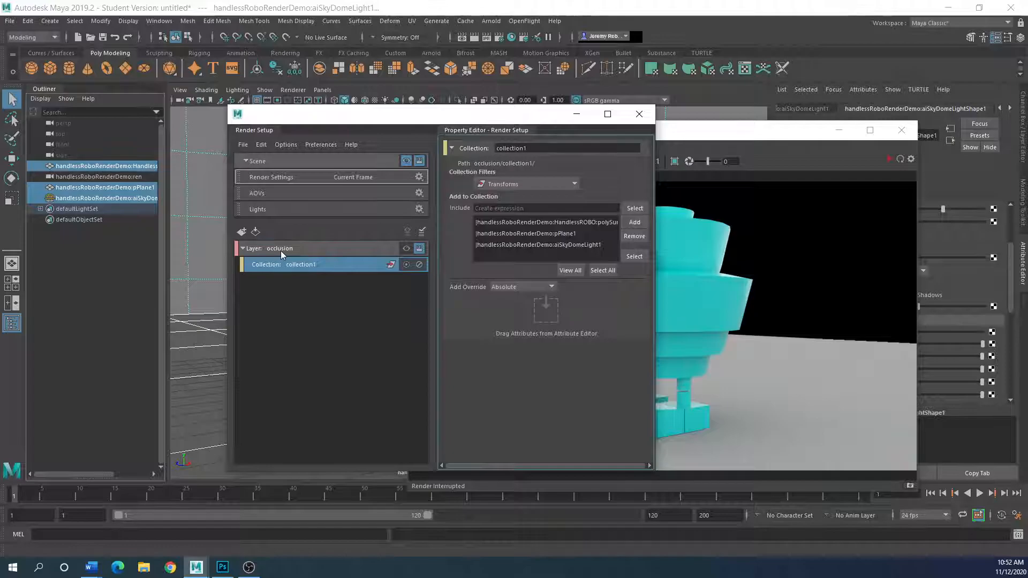
Step: Rename the occlusion render layer as diff
double_click(252, 247)
text(d)
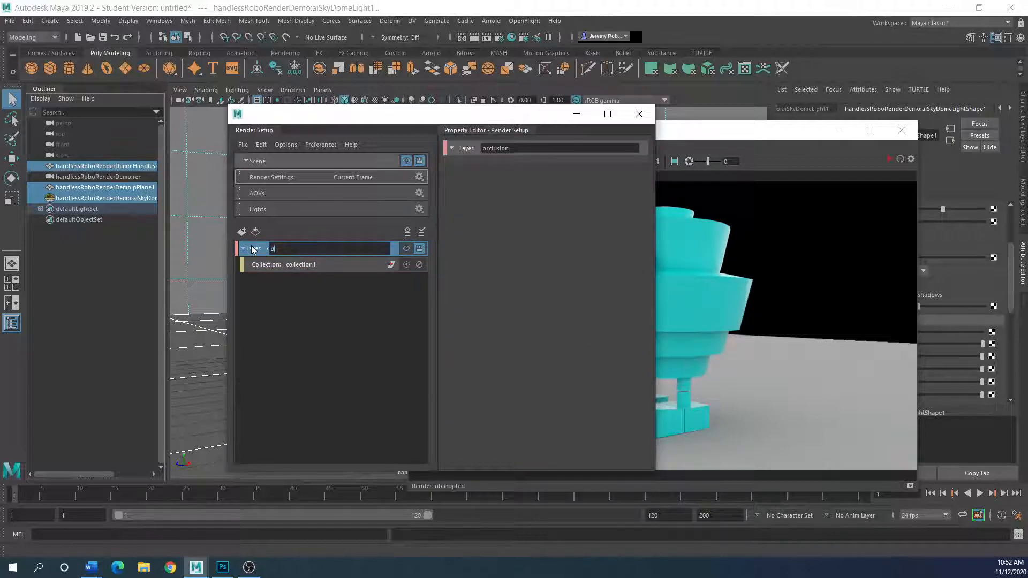
text(iff)
click(278, 302)
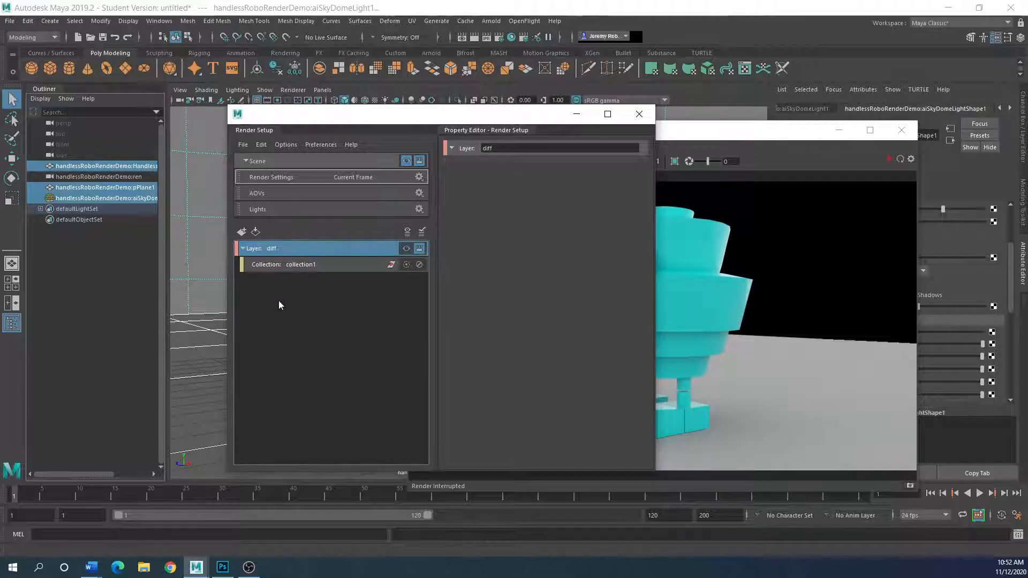
Step: Rearrange Render Setup and the narrowed Arnold RenderView to uncover the robot in the viewport, and select the ren camera
drag(398, 123, 344, 142)
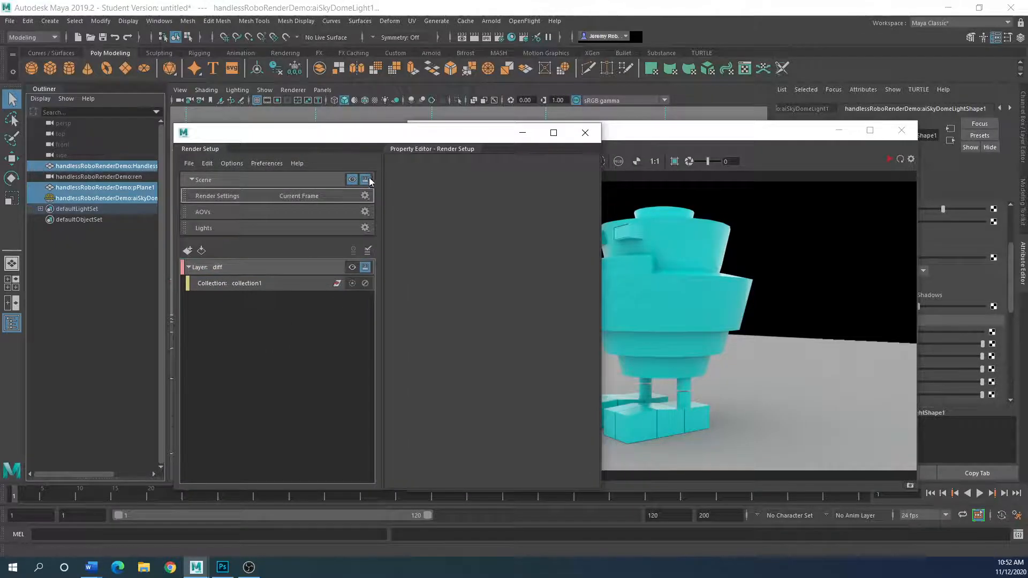
drag(664, 134, 708, 132)
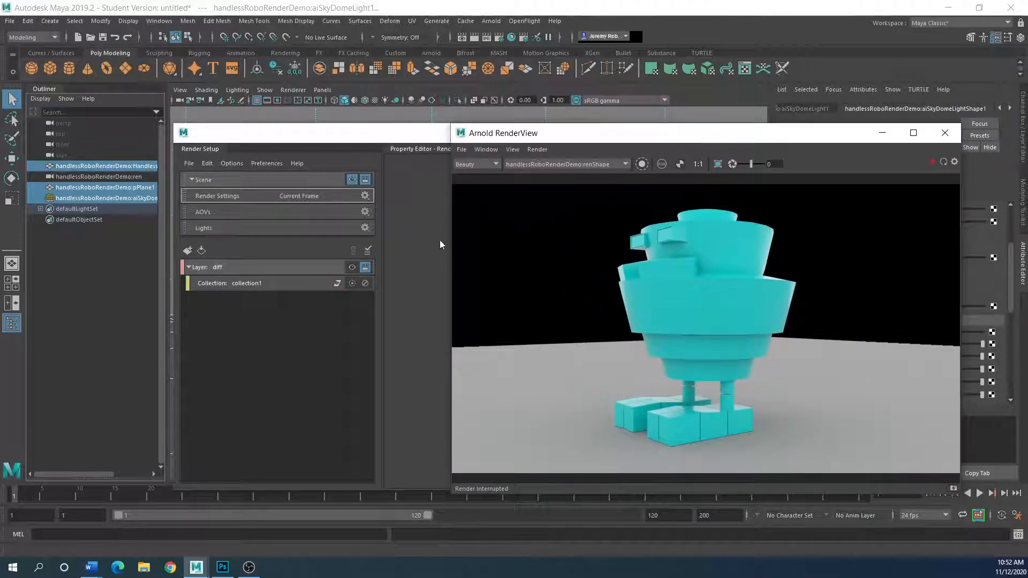
drag(449, 245, 534, 251)
drag(258, 134, 114, 310)
drag(188, 300, 159, 333)
drag(320, 340, 283, 363)
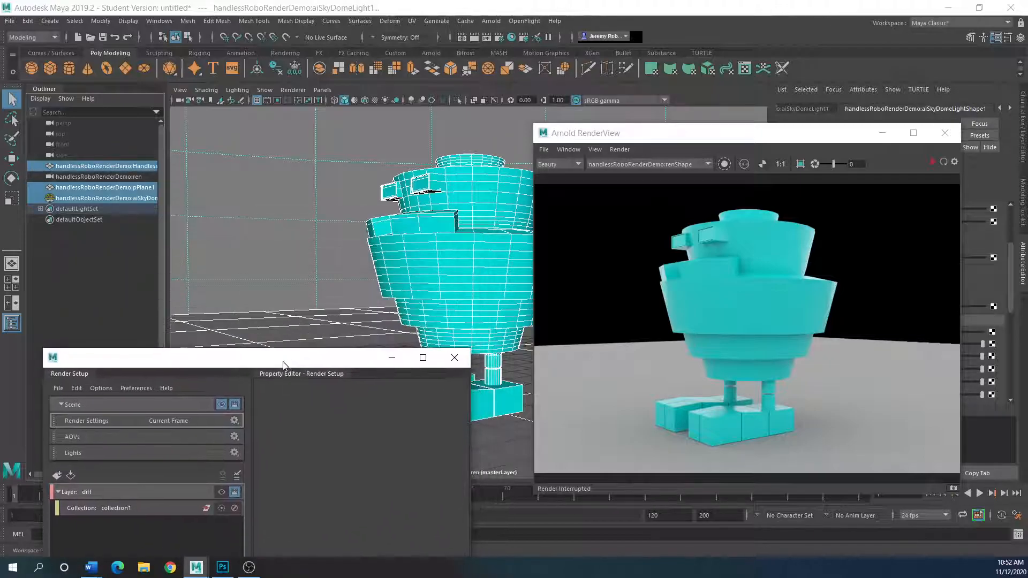
click(73, 177)
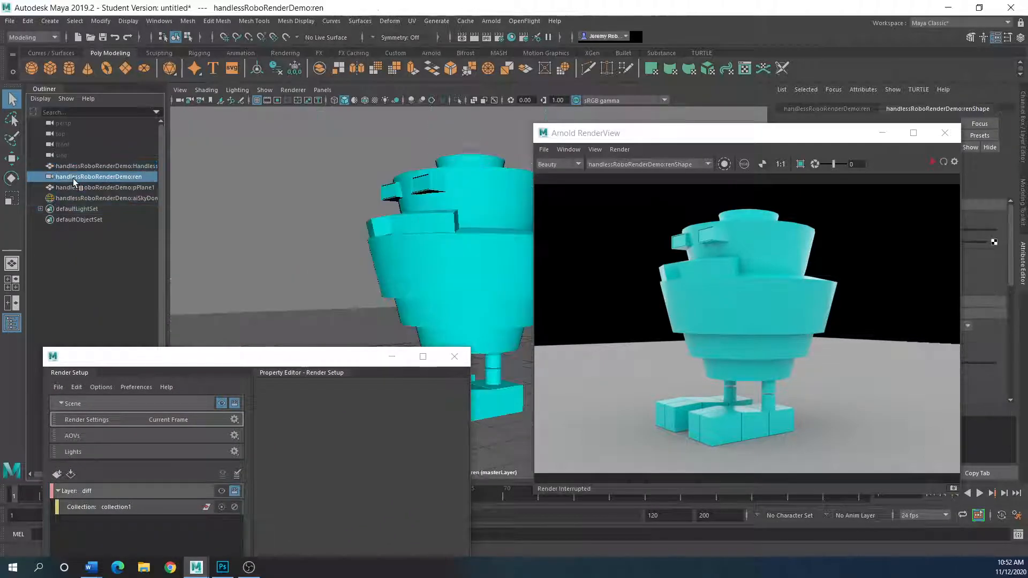
Step: Display the ren camera's channel values and rearrange the Arnold RenderView and Render Setup windows so both can be reached
drag(622, 133, 573, 126)
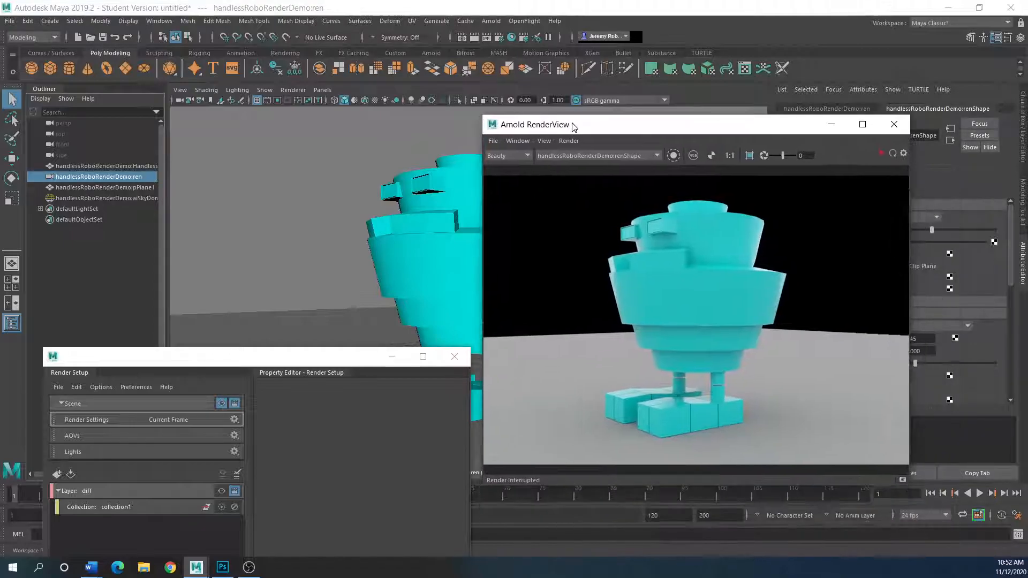
drag(763, 130, 656, 148)
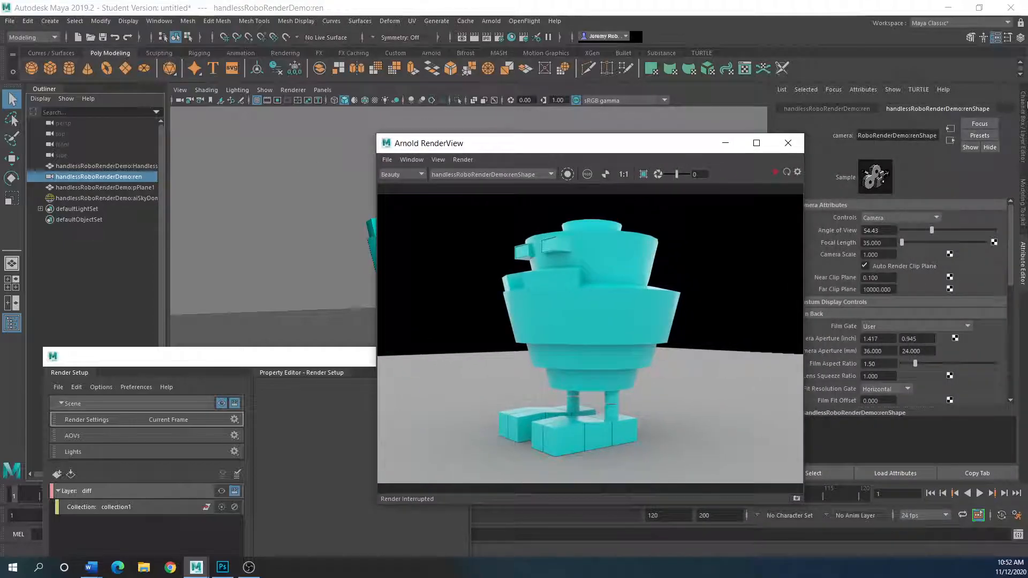
click(1023, 111)
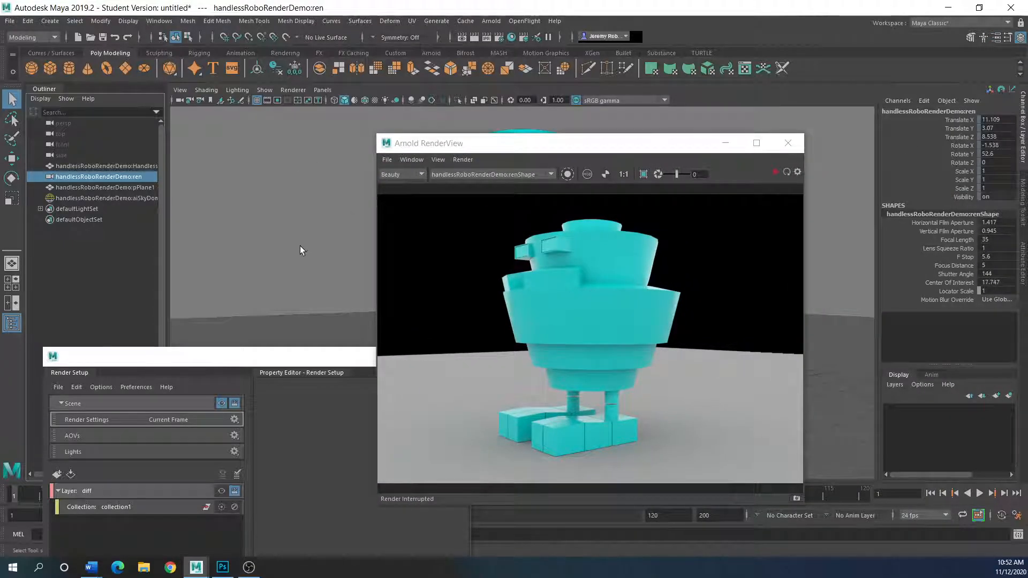
drag(255, 357, 360, 133)
click(328, 168)
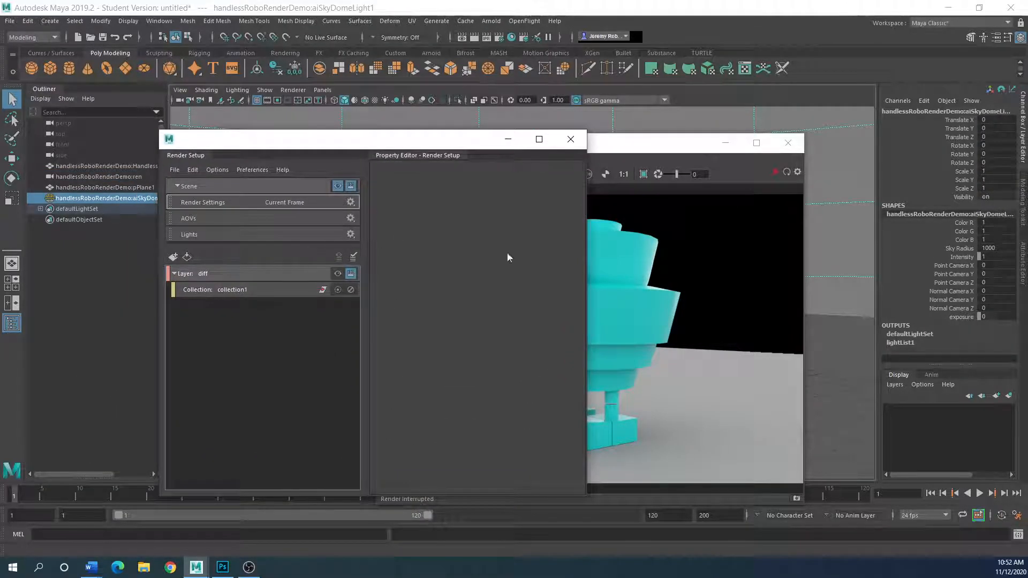
click(652, 176)
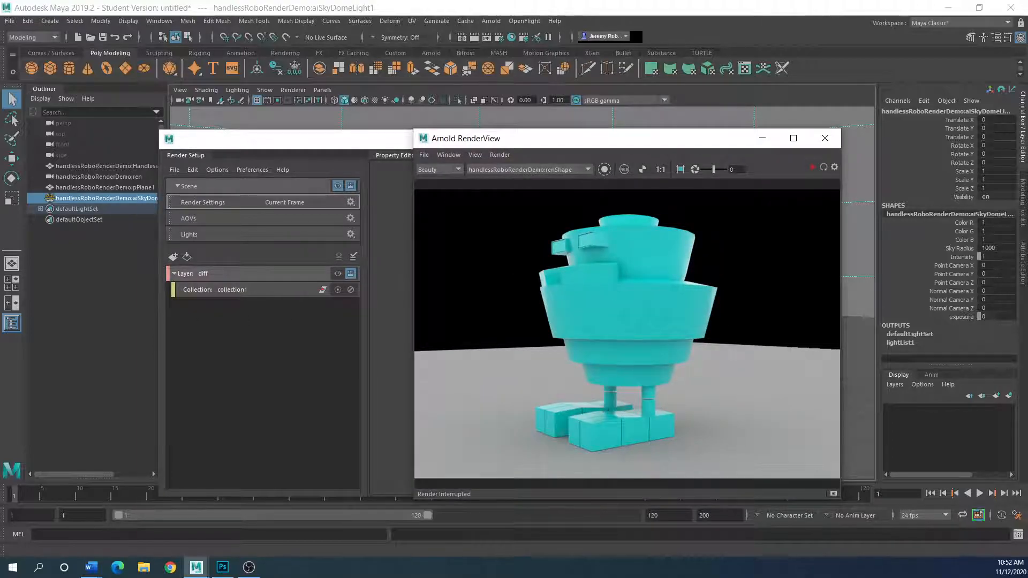
Step: Review the renderable cameras, frame range and image size in the common render settings of the master layer
drag(0, 107, 310, 124)
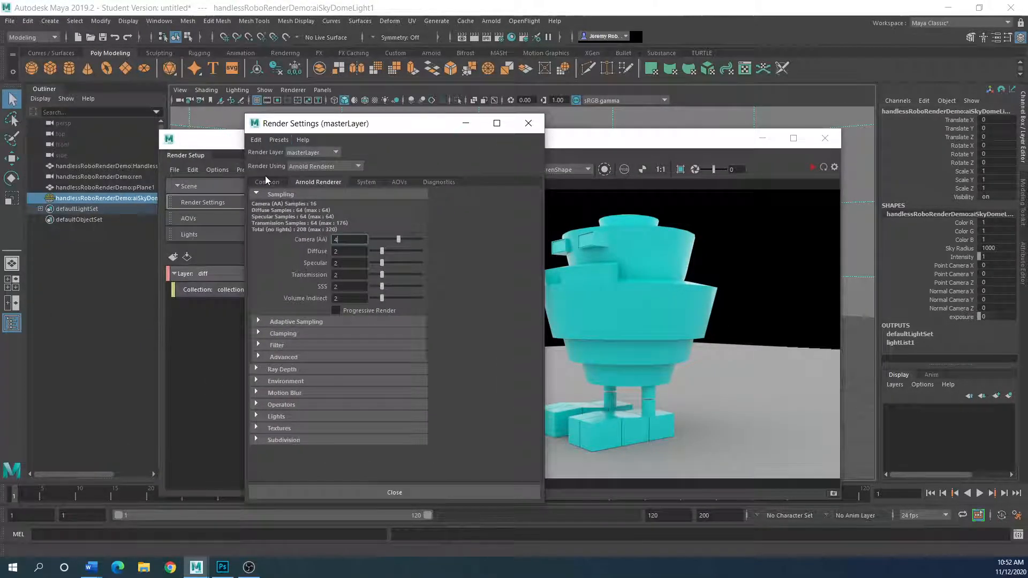
click(265, 178)
scroll(305, 416, down, 3)
scroll(305, 416, down, 5)
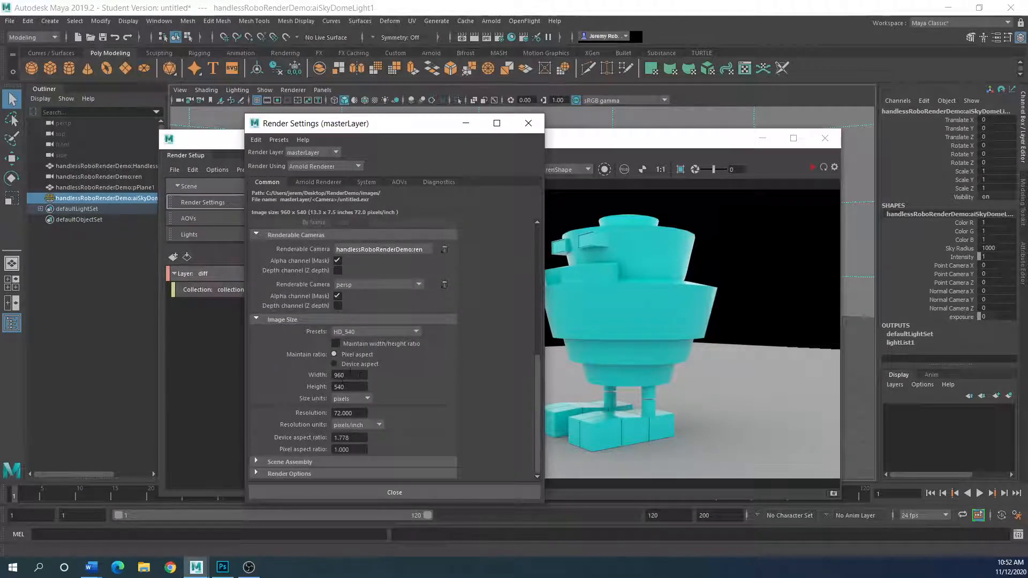
scroll(324, 371, up, 5)
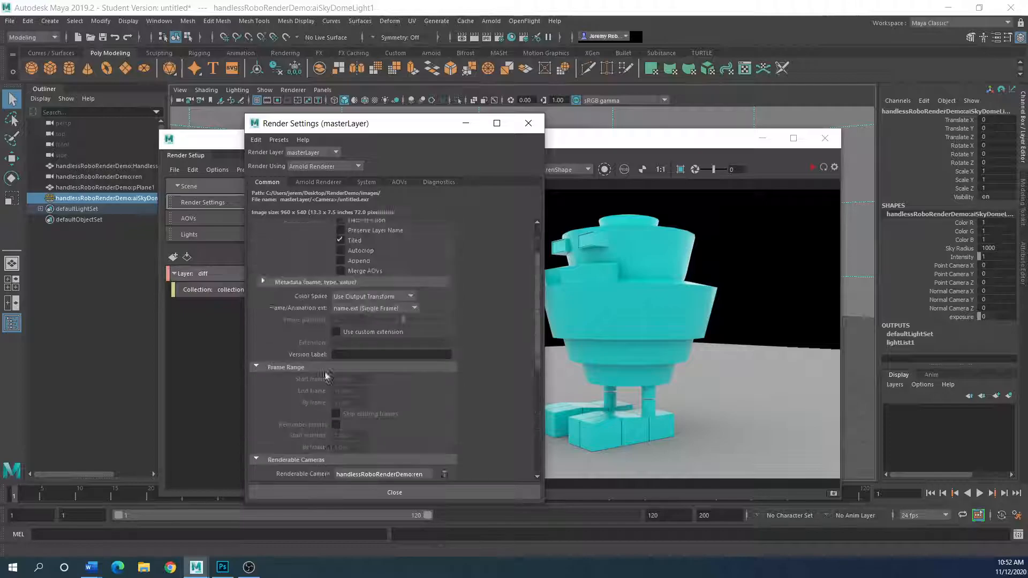
drag(375, 127, 0, 161)
Step: Create a second render layer in Render Setup and name it occ
drag(357, 139, 529, 112)
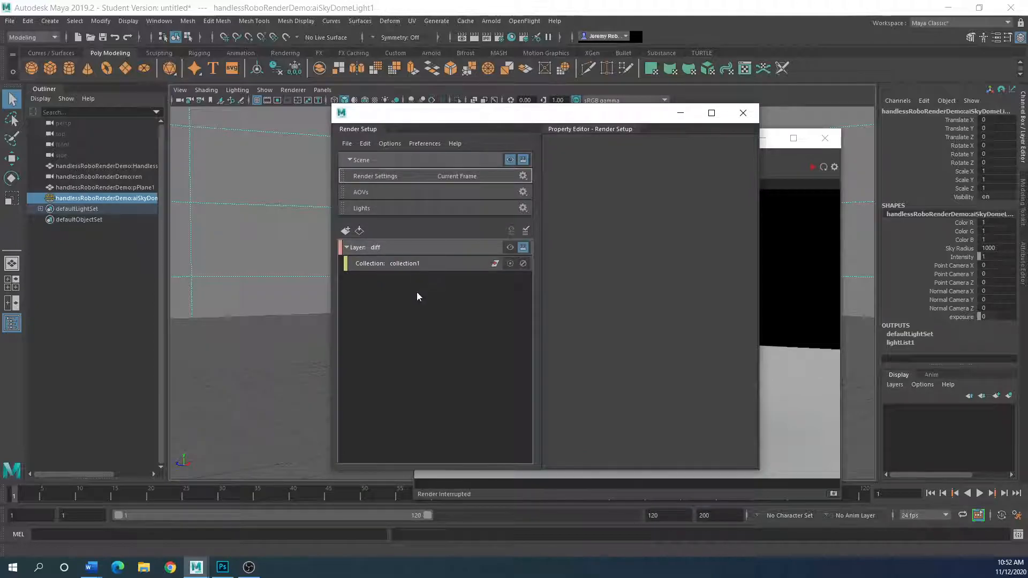
click(346, 231)
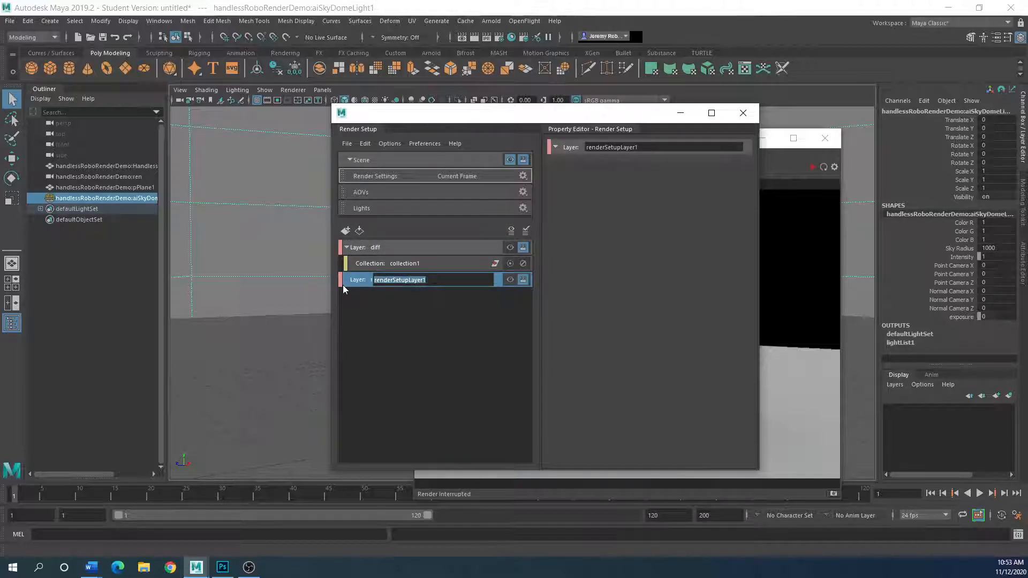
text(occ)
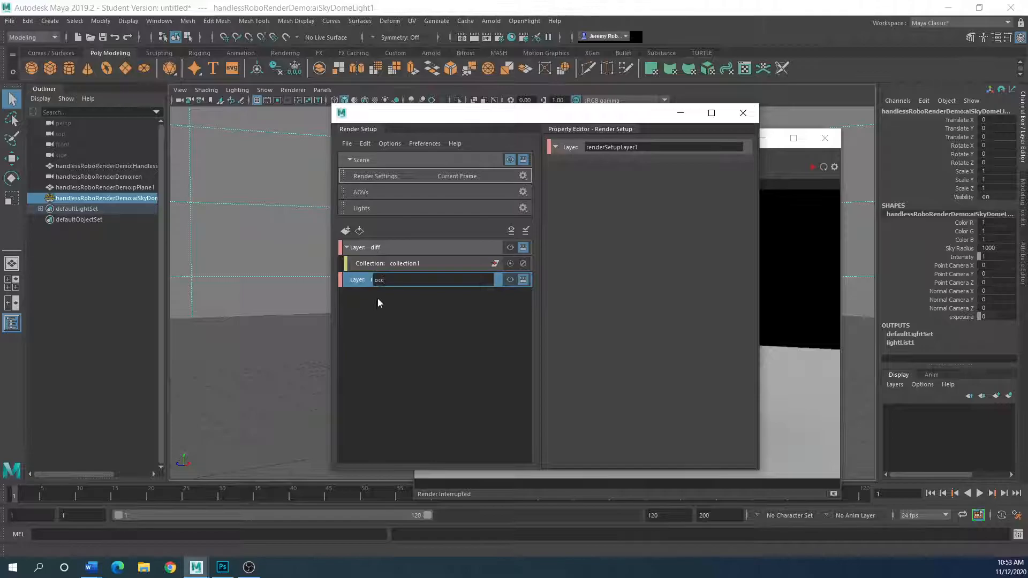
click(378, 298)
Step: Create a collection in the occ layer and add the robot mesh and the pPlane1 ground plane to it
click(77, 166)
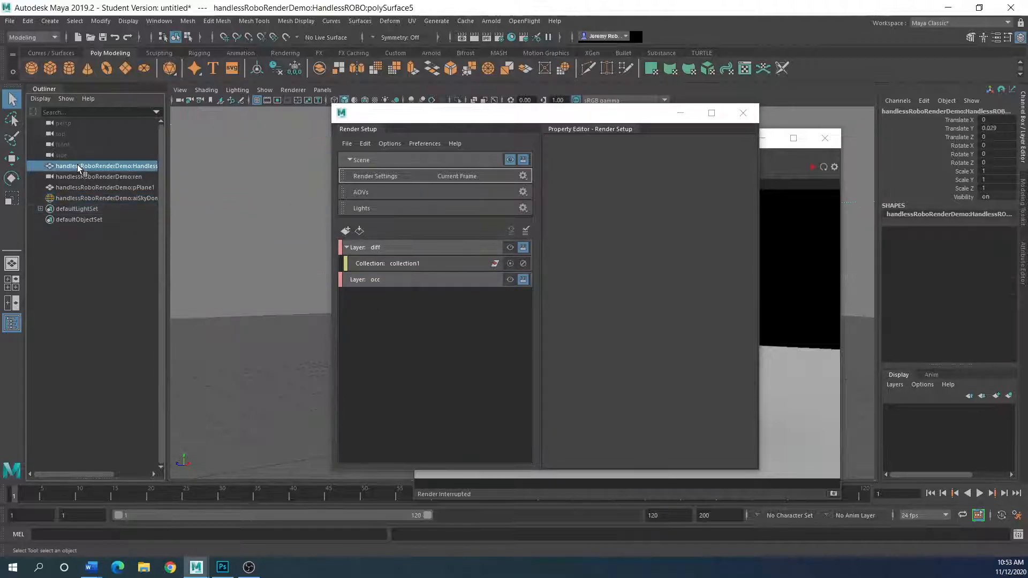
click(231, 343)
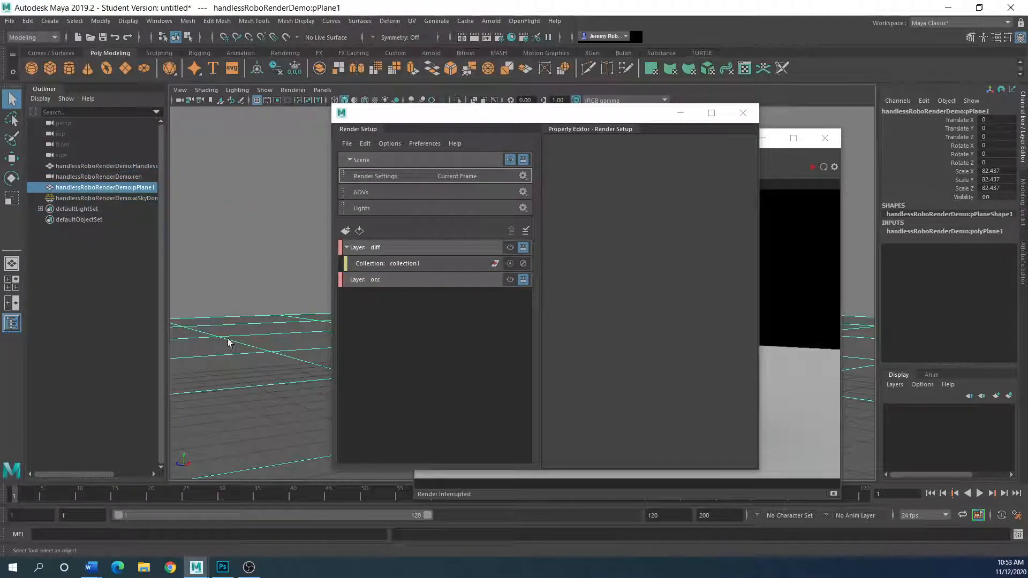
ctrl+click(71, 165)
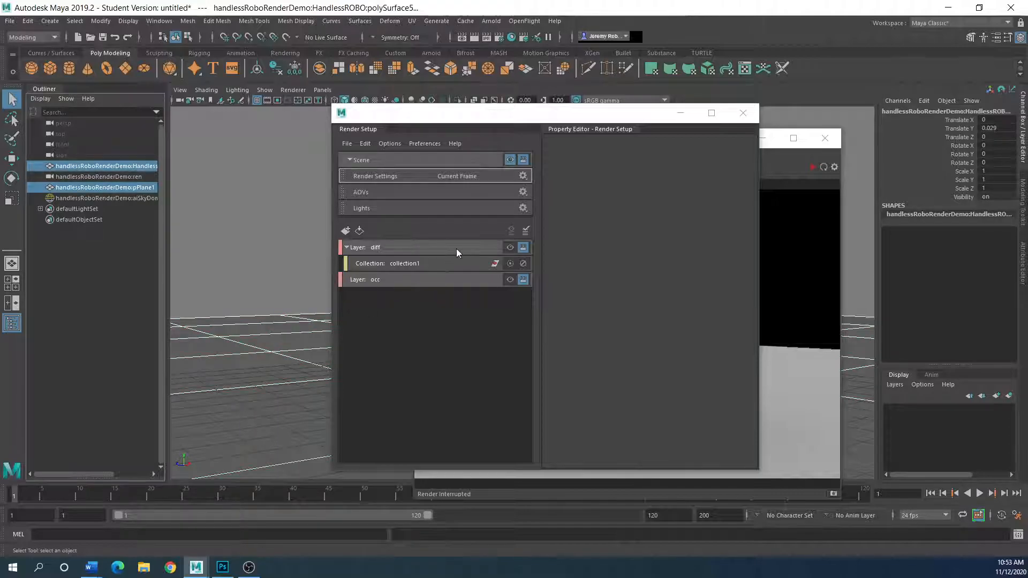
drag(428, 112, 600, 129)
right_click(557, 294)
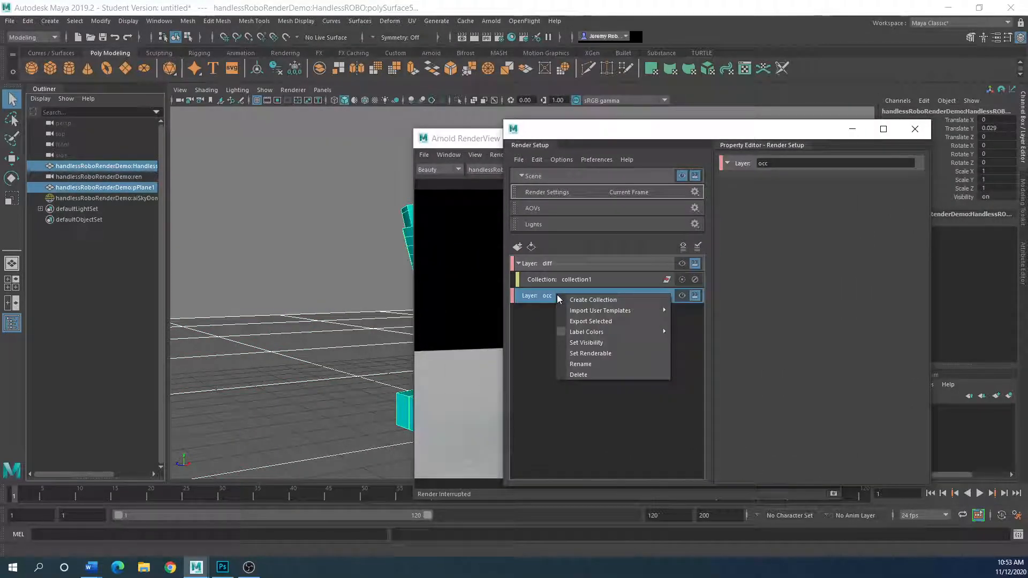
click(587, 299)
click(910, 237)
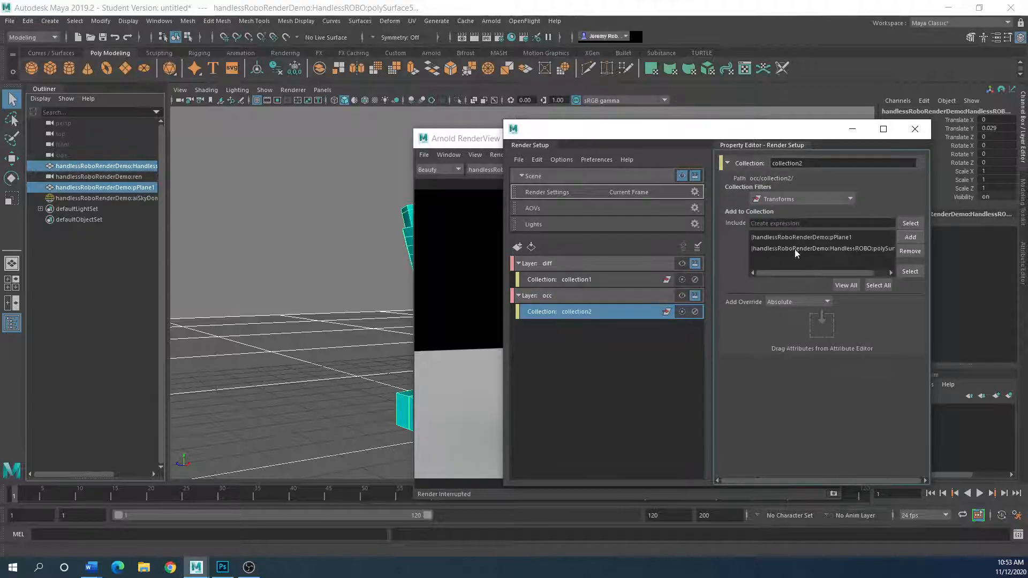
Step: Create a shader override on the occ layer's collection and assign a new aiAmbientOcclusion shader to it
drag(467, 142, 118, 144)
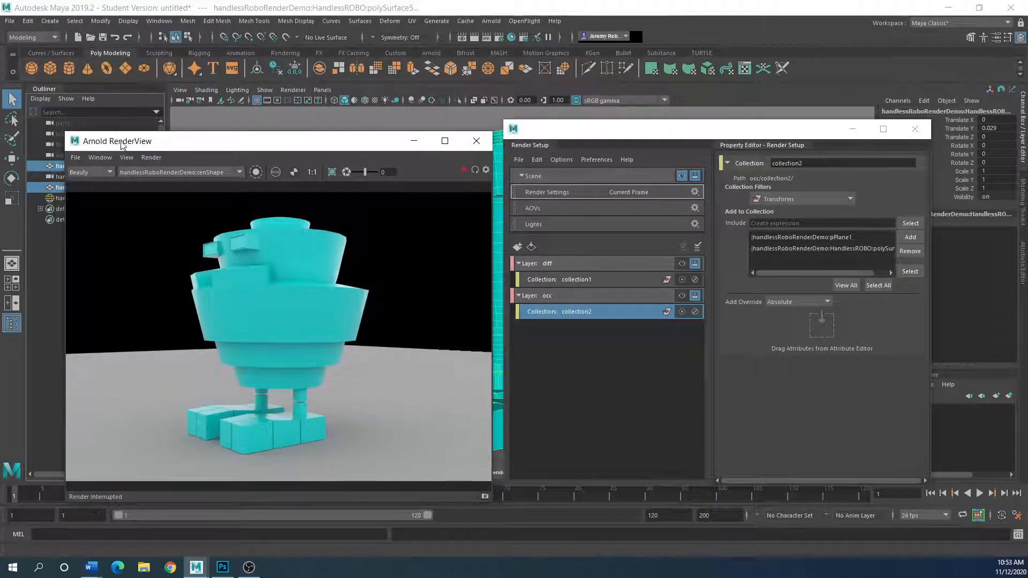
right_click(584, 315)
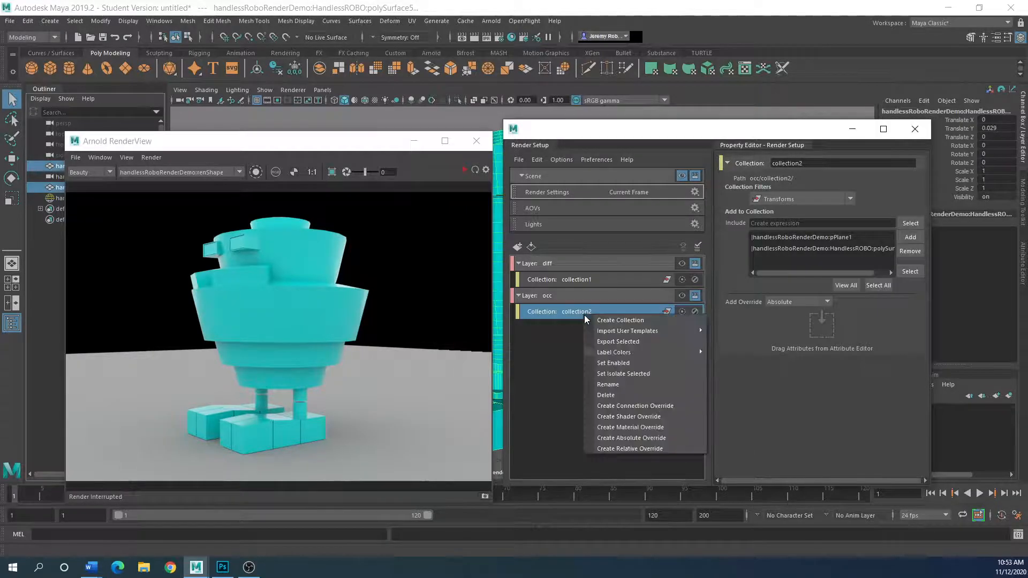
click(612, 419)
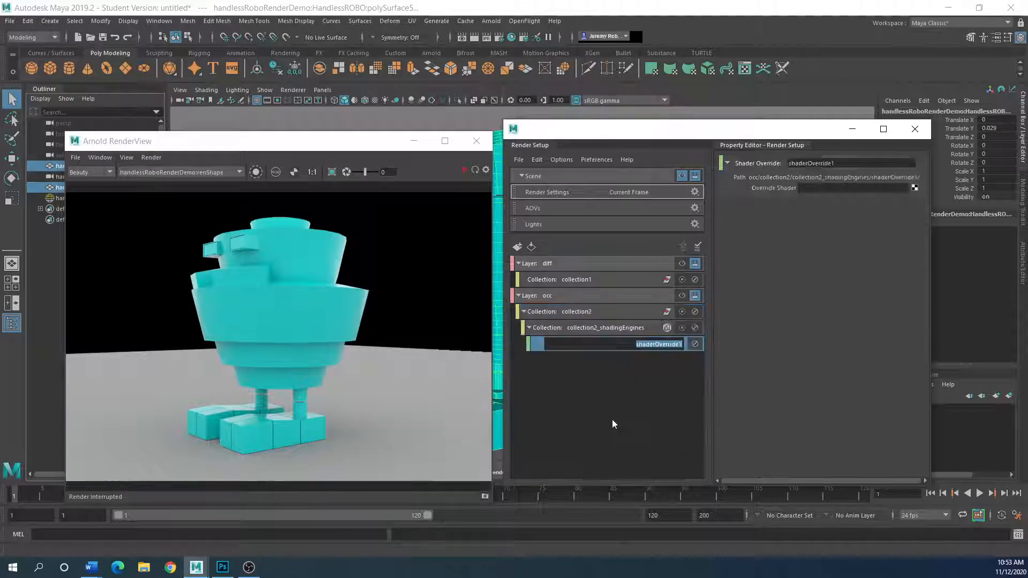
click(915, 188)
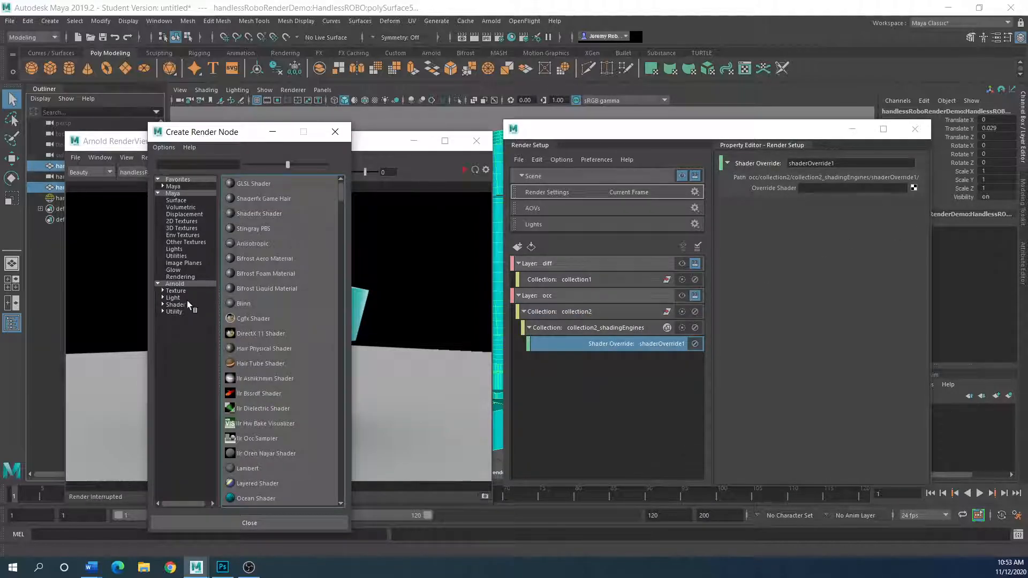
click(177, 305)
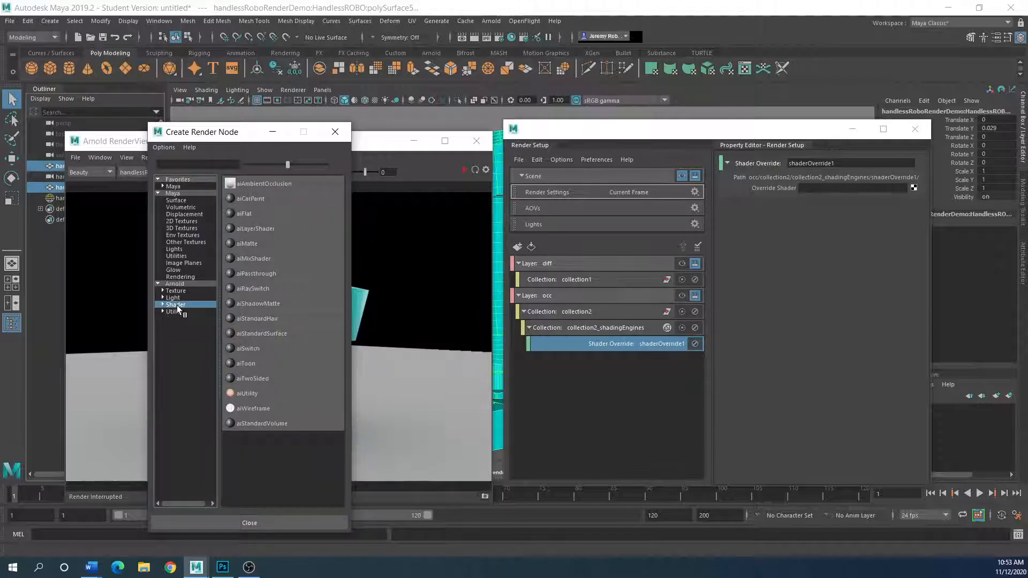
click(262, 185)
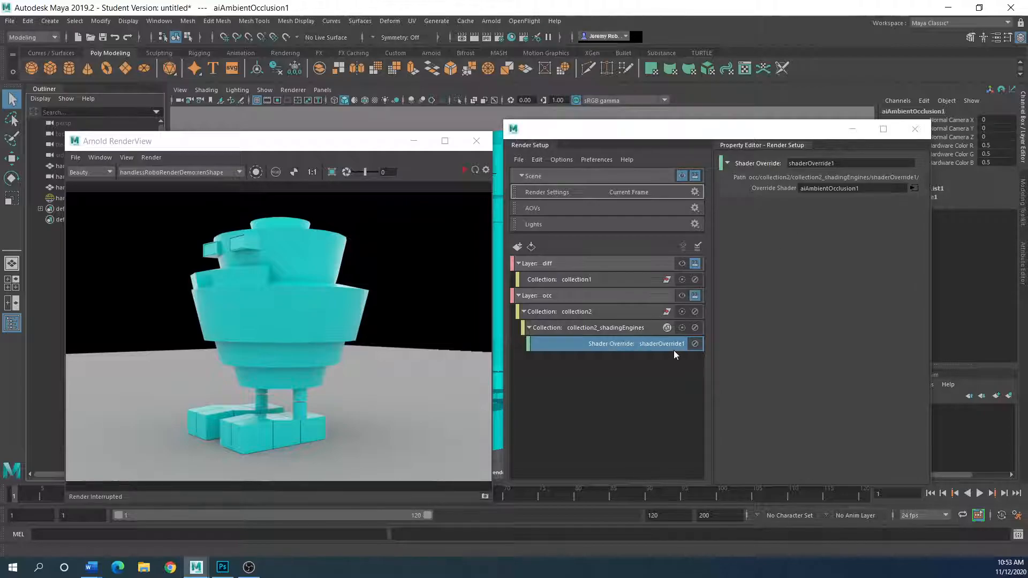
Step: Start the Arnold render and make the occ layer the visible one to render its occlusion pass
drag(344, 148, 329, 150)
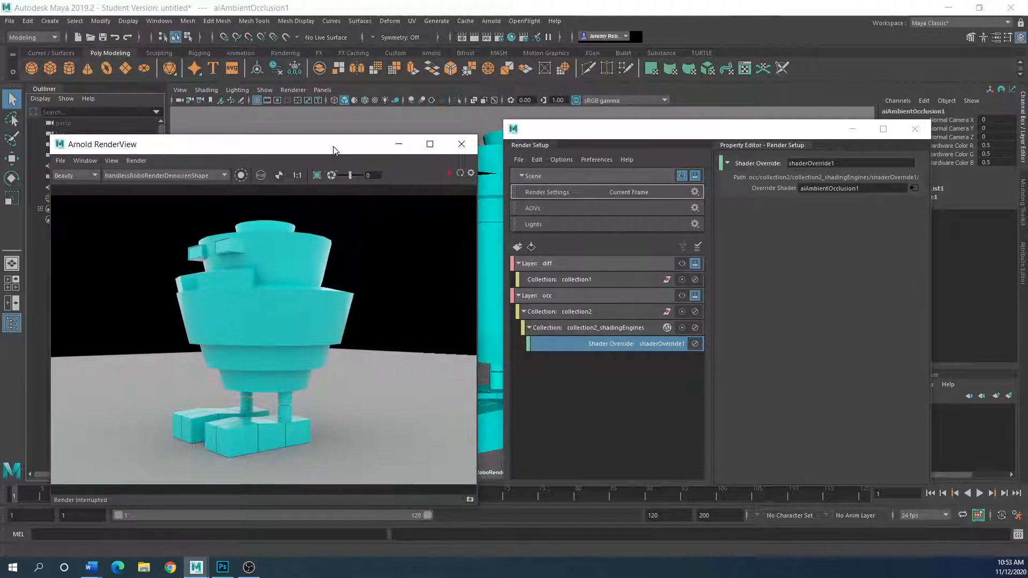
click(448, 173)
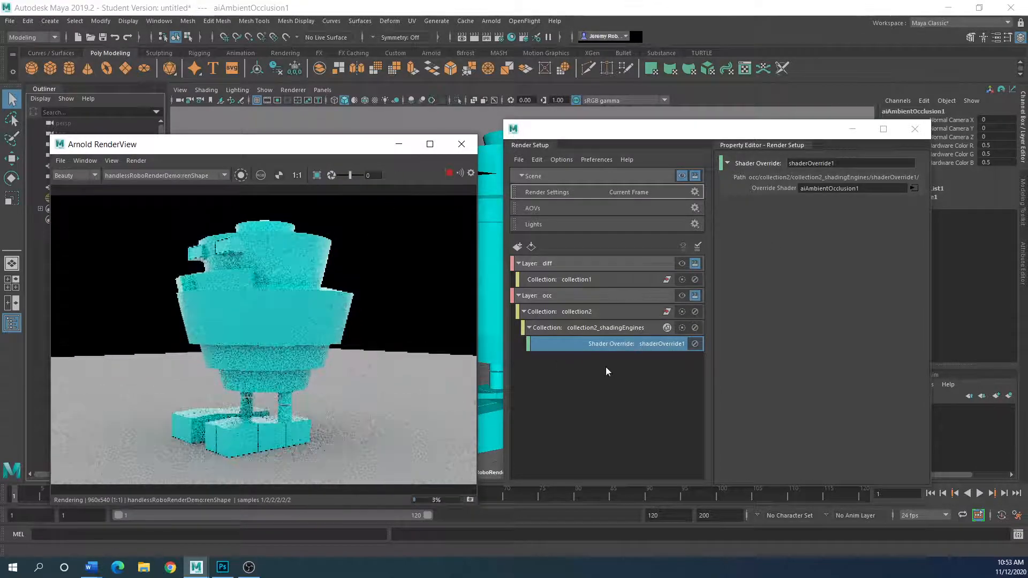
click(683, 298)
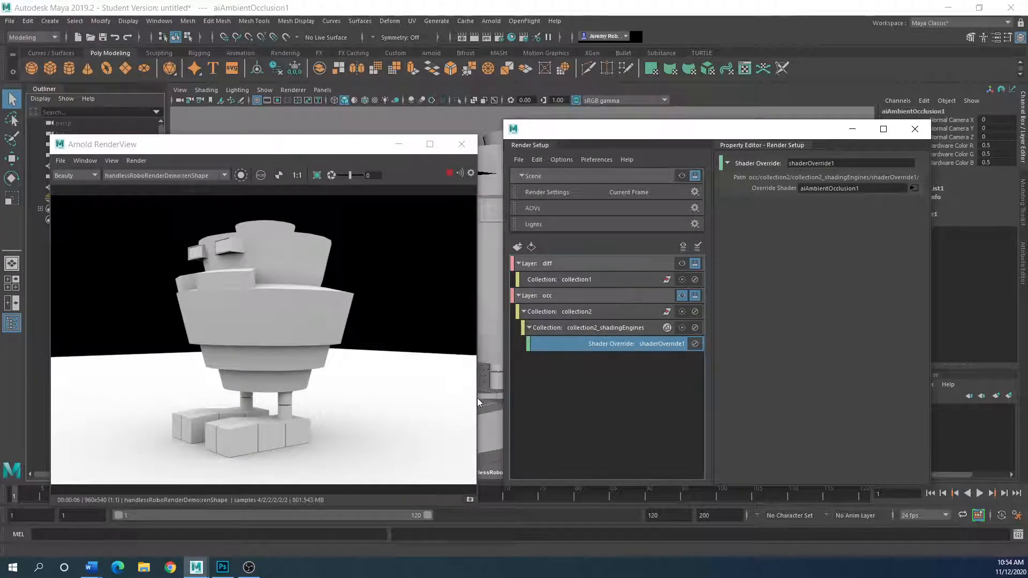
Step: Save the rendered occlusion image as occ.png in the Render test folder on the Desktop
click(60, 160)
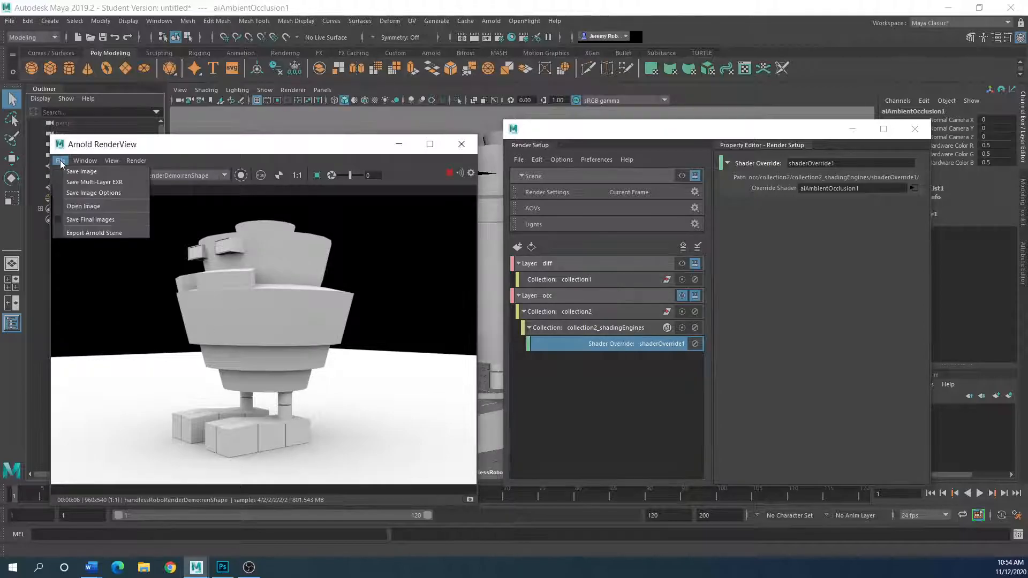
click(81, 175)
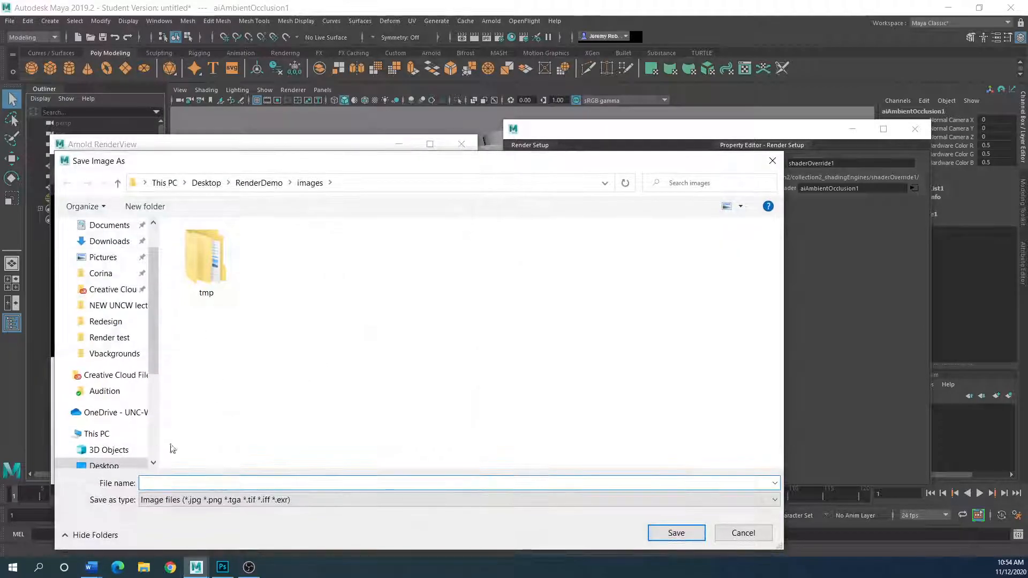
scroll(126, 420, down, 2)
click(104, 434)
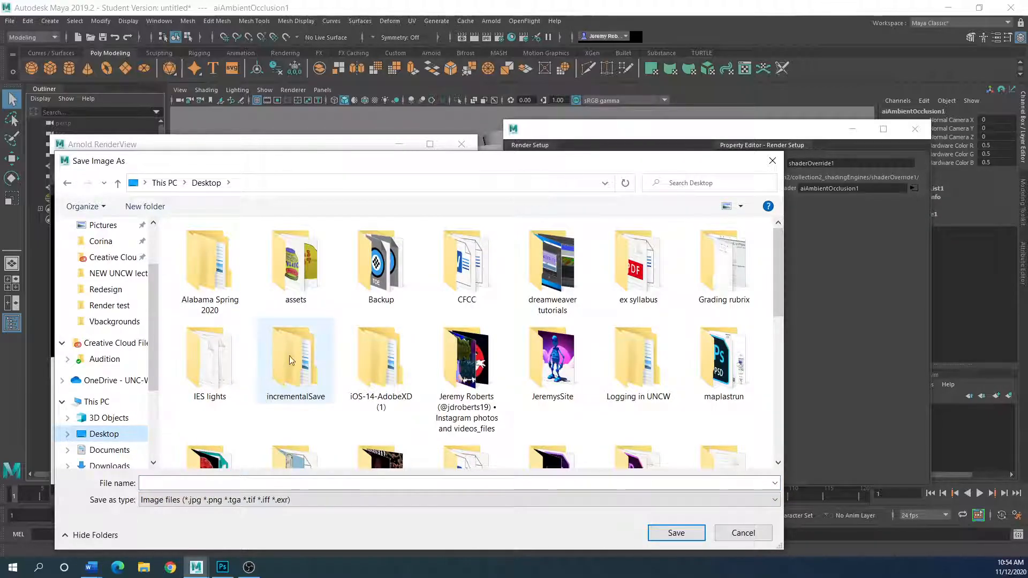
scroll(292, 463, down, 2)
click(204, 479)
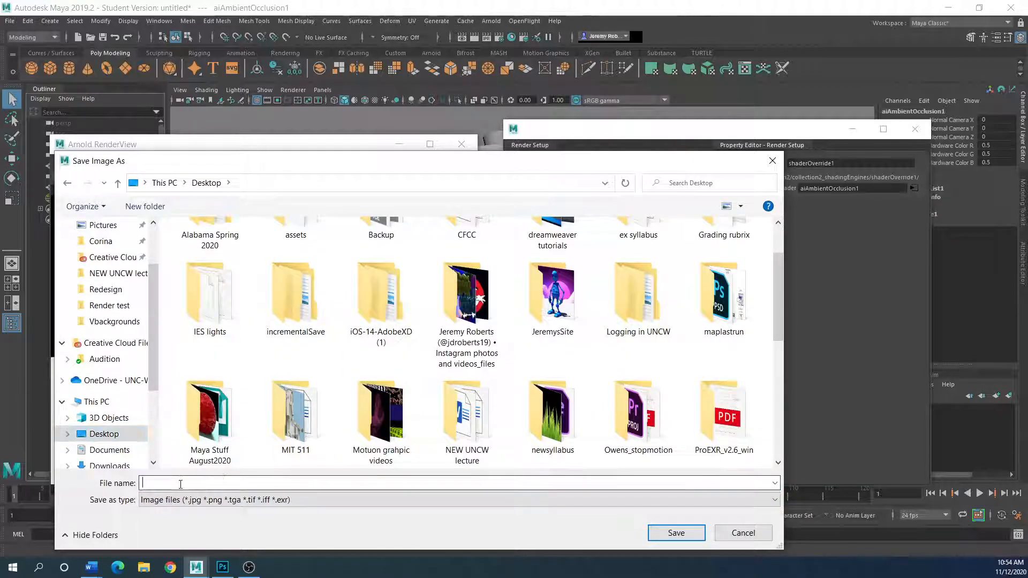
scroll(284, 422, down, 3)
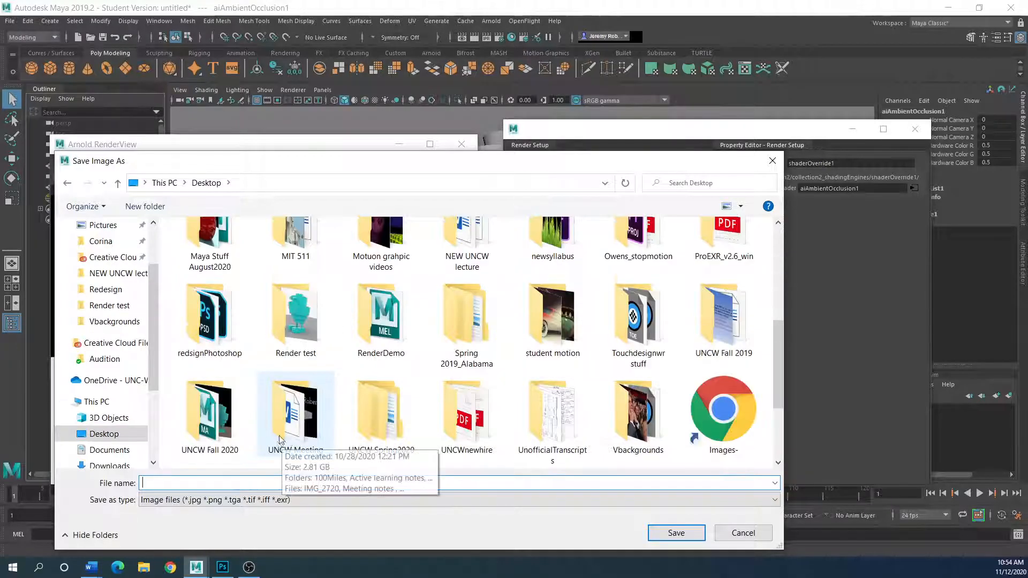
double_click(296, 313)
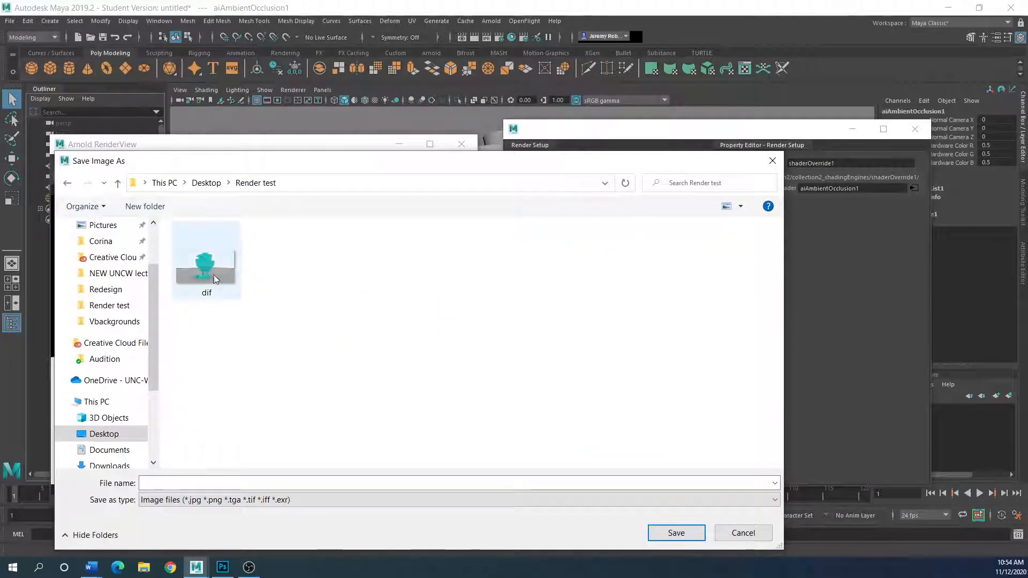
click(165, 485)
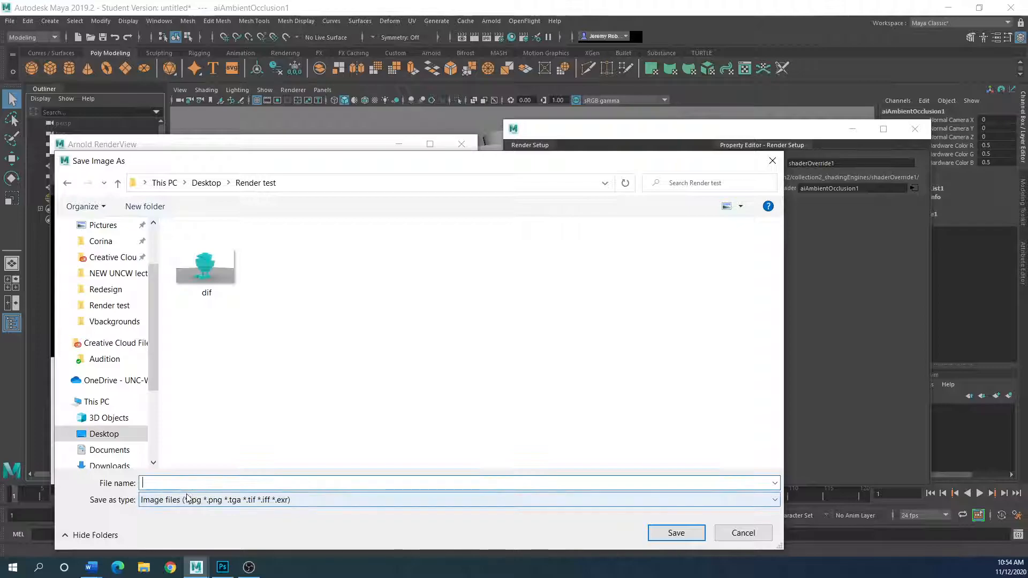
text(occ.png)
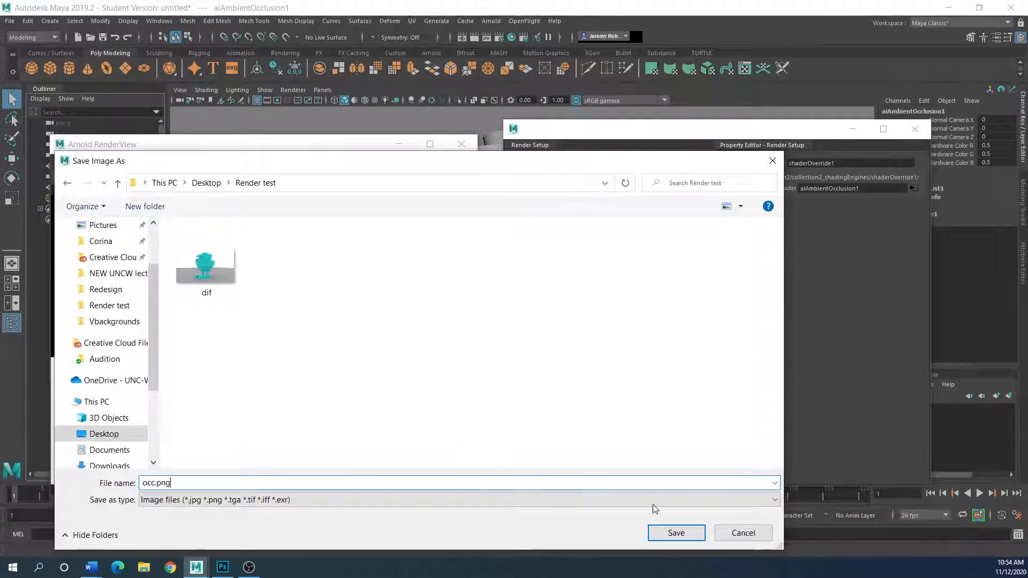
click(677, 533)
Step: Switch to File Explorer, check the saved dif and occ images in the Desktop's Render test folder, and return to Maya
click(143, 567)
scroll(212, 463, down, 2)
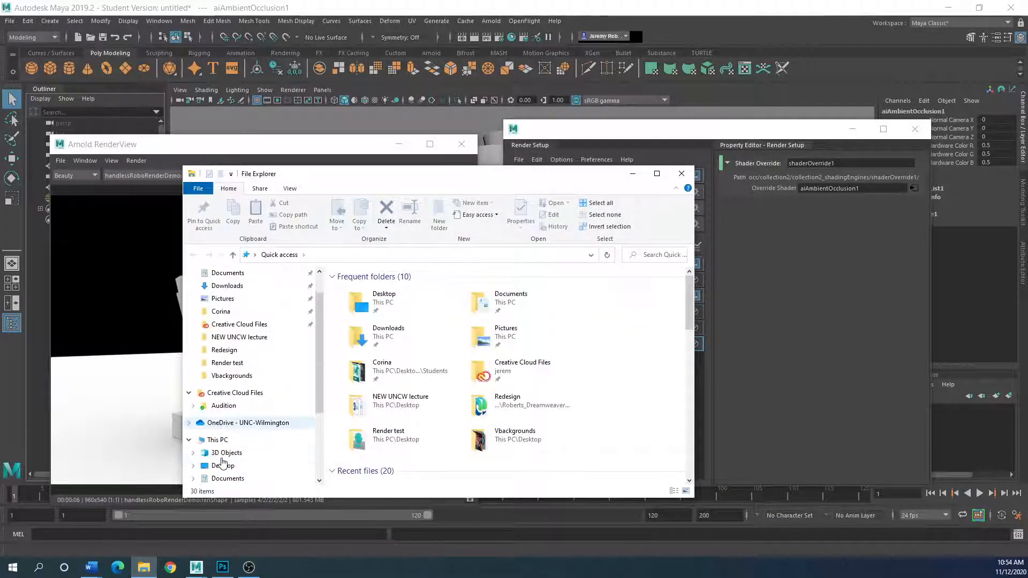
click(223, 453)
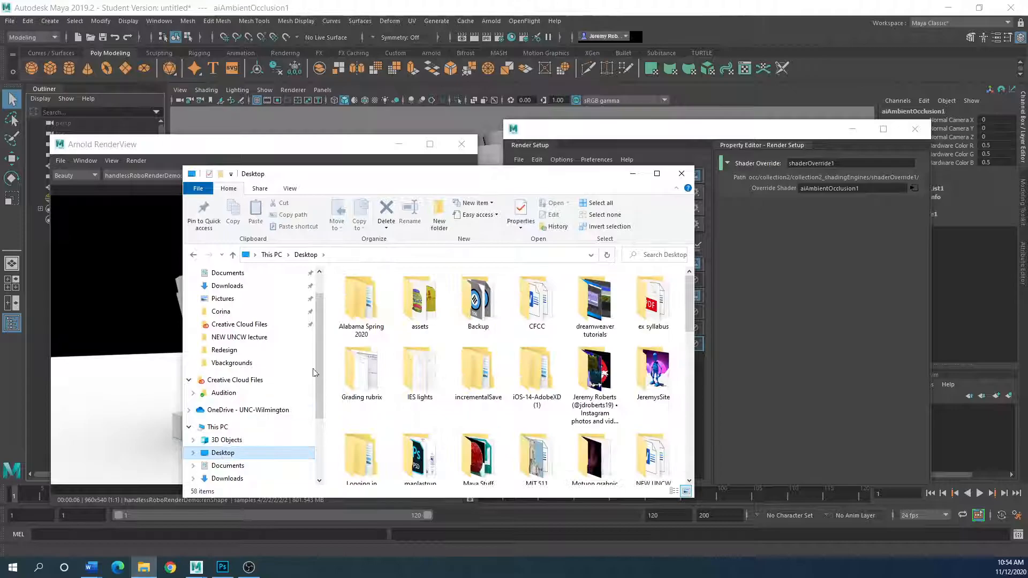
scroll(417, 386, down, 3)
scroll(417, 387, down, 3)
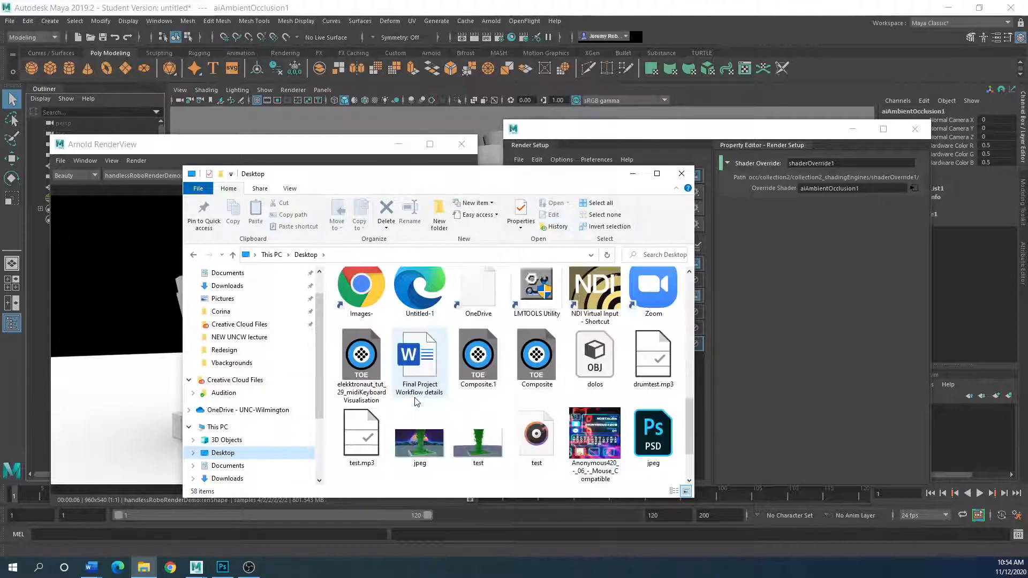
scroll(411, 421, up, 6)
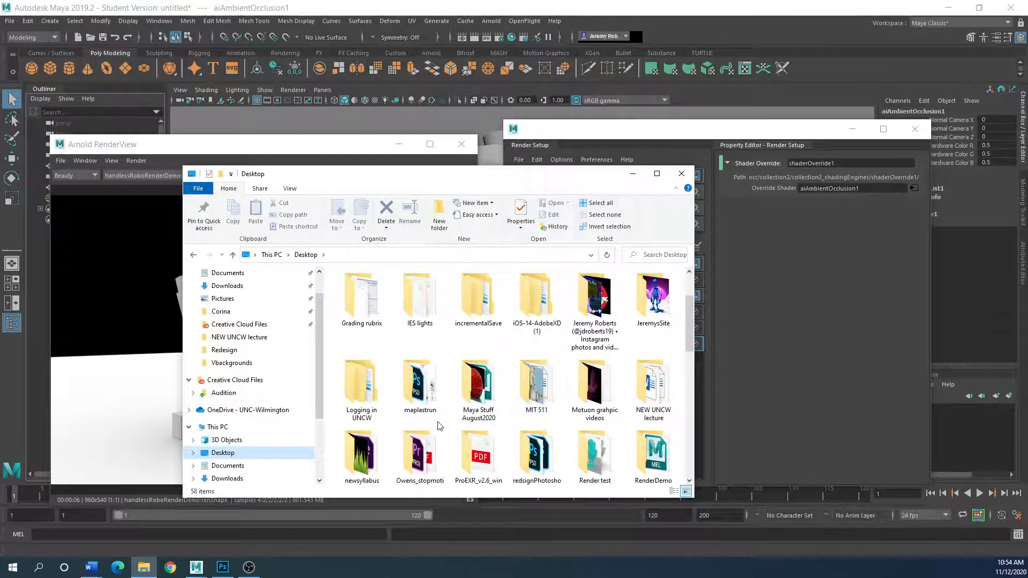
scroll(437, 423, down, 2)
double_click(594, 375)
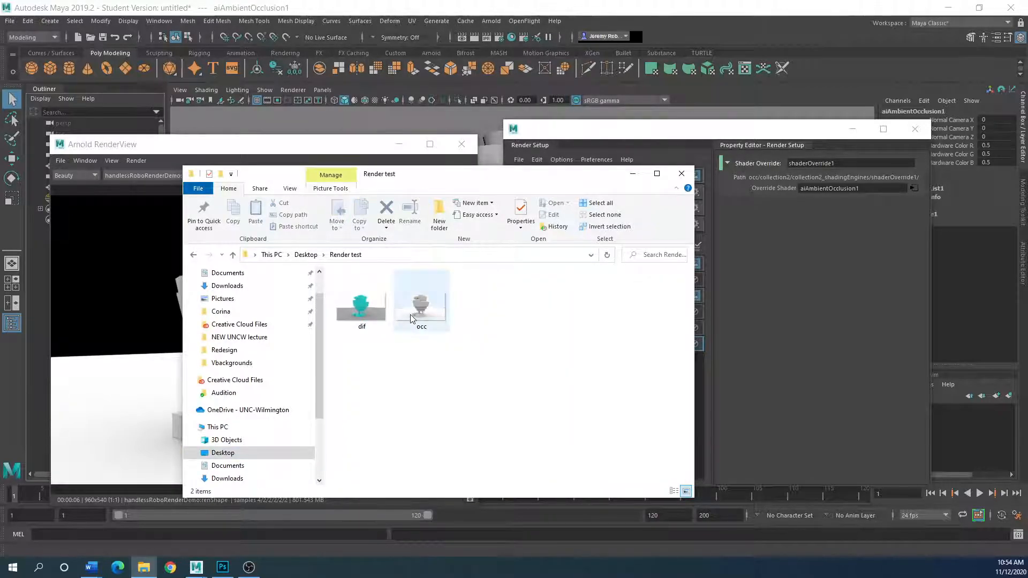
drag(421, 184, 380, 268)
click(365, 150)
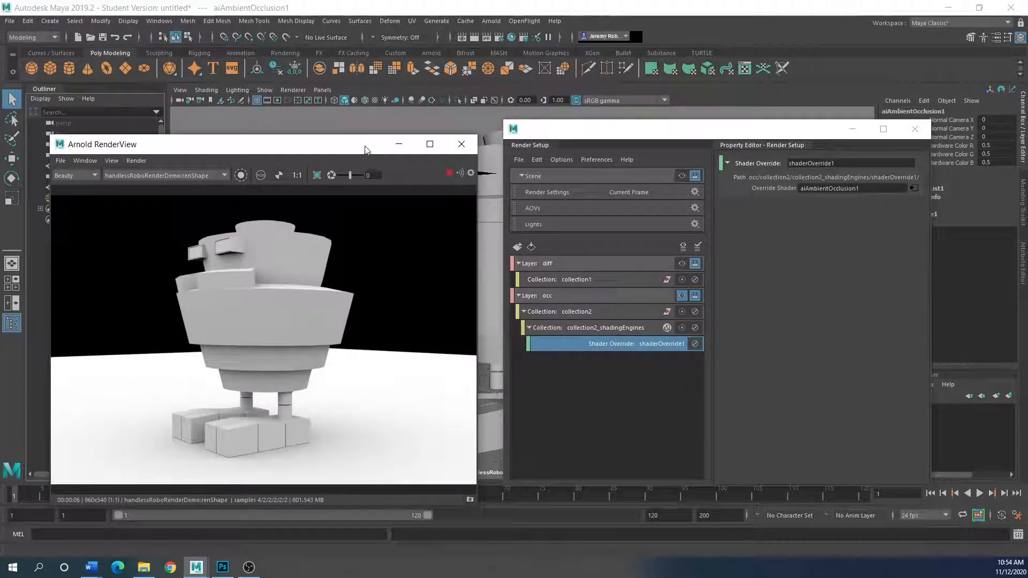
Step: Select the sky dome light and set its Camera visibility to 1 so the background renders white
click(352, 115)
drag(609, 134, 522, 349)
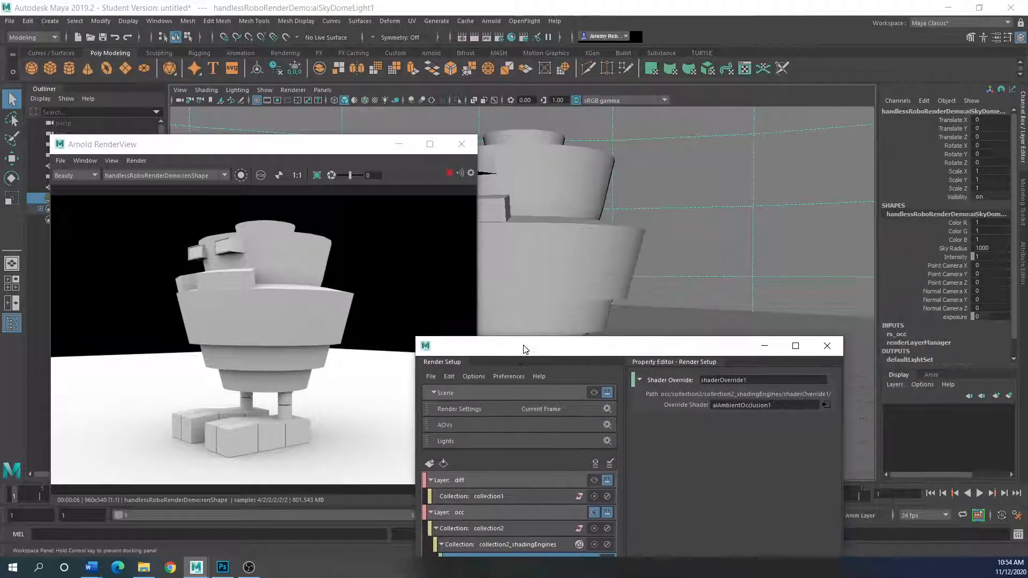
click(1023, 281)
drag(905, 335, 953, 327)
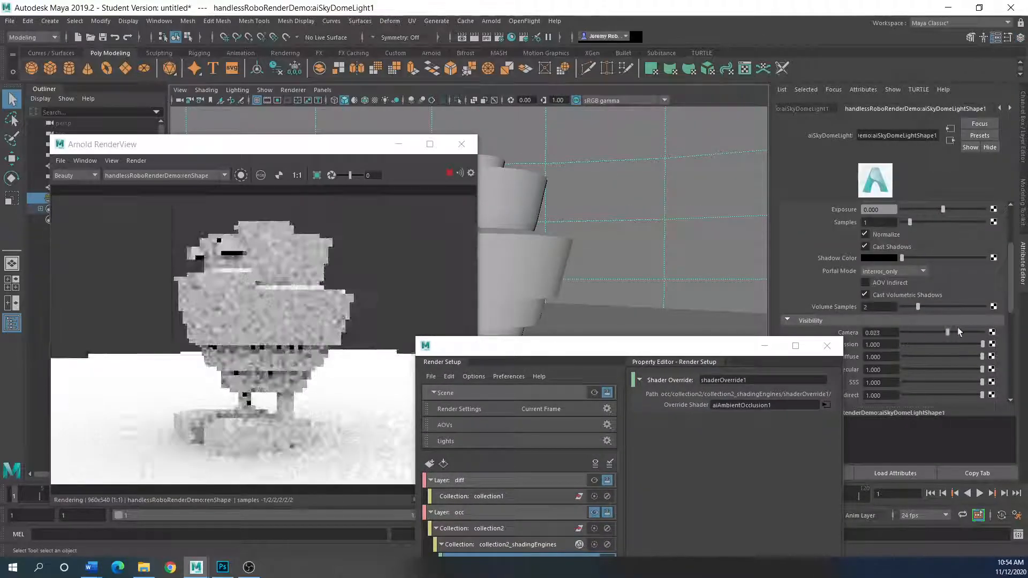
drag(596, 348, 624, 200)
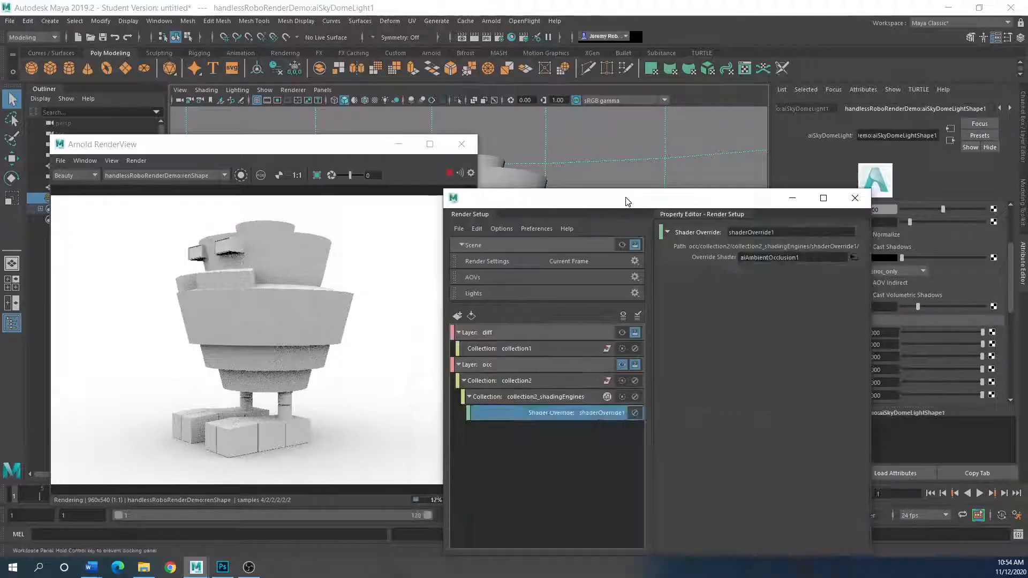
drag(545, 204, 600, 149)
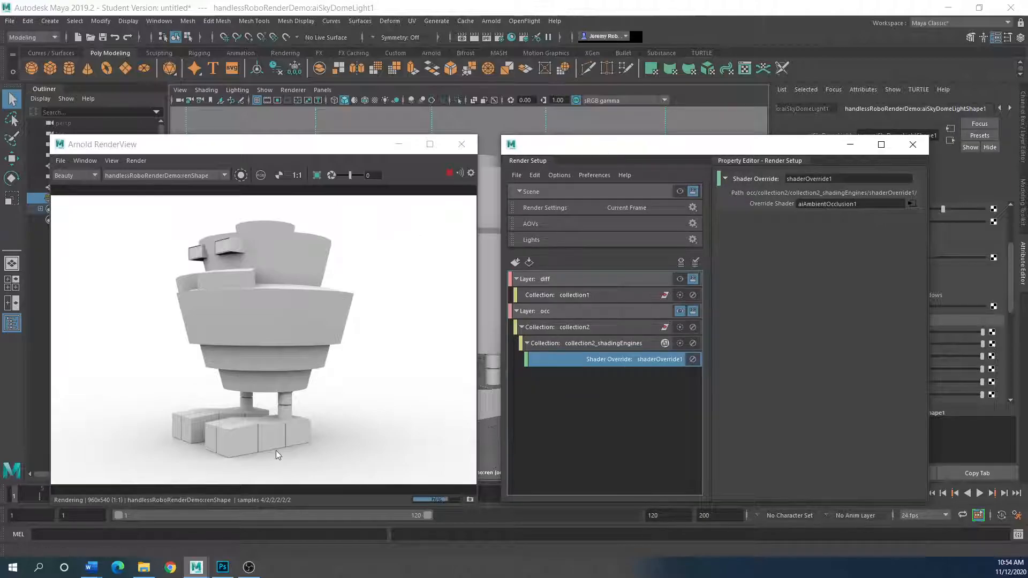
Step: Save the rendered occlusion image as backgroundOC.png in the Render test folder on the Desktop
click(60, 161)
click(69, 173)
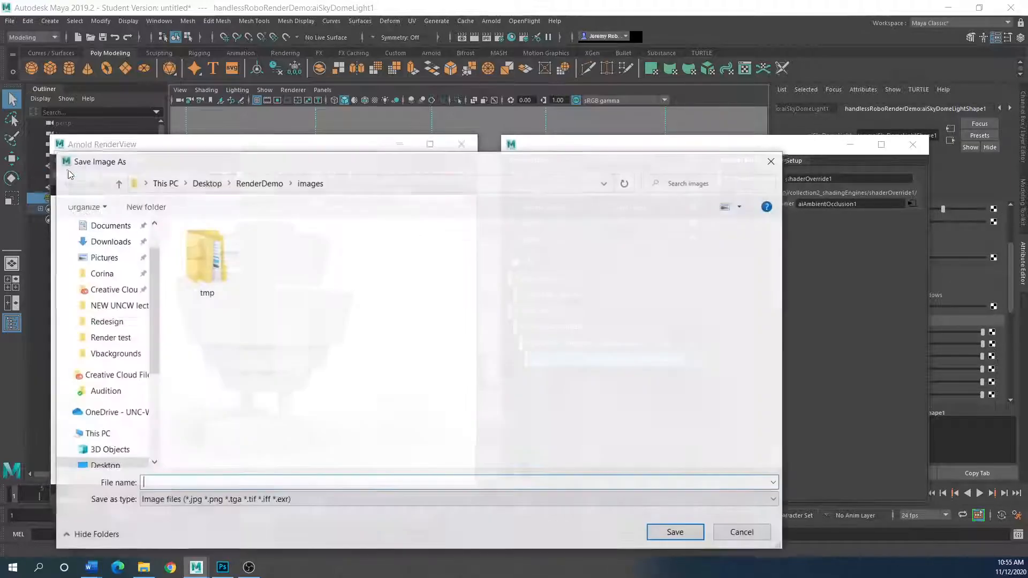
scroll(86, 418, down, 1)
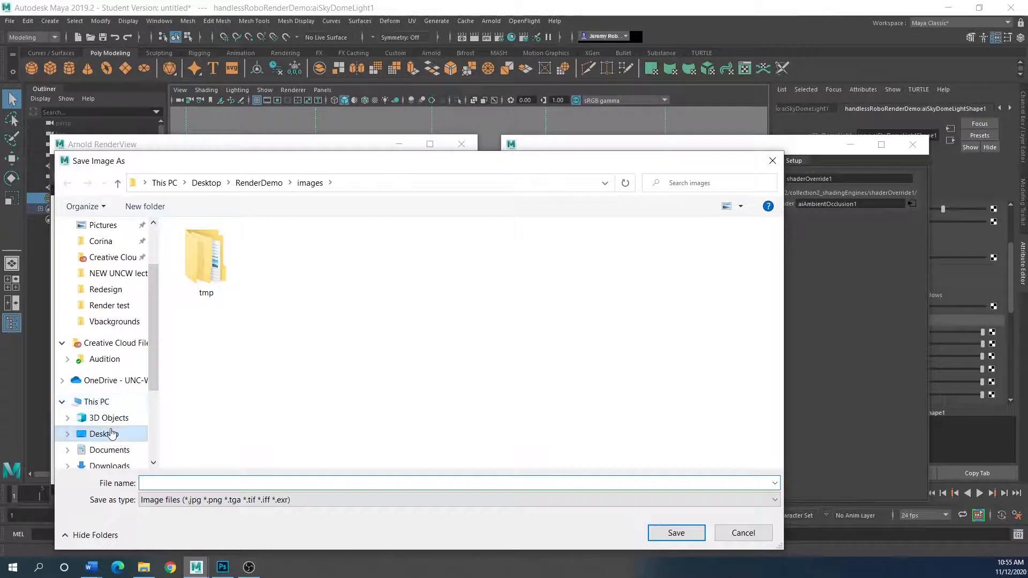
click(112, 434)
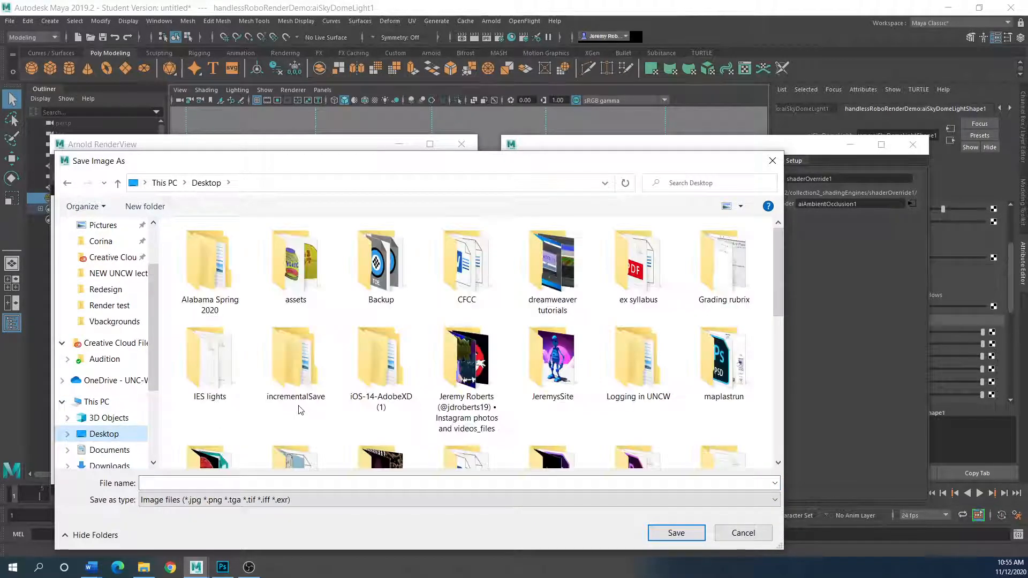
scroll(297, 410, down, 3)
double_click(298, 410)
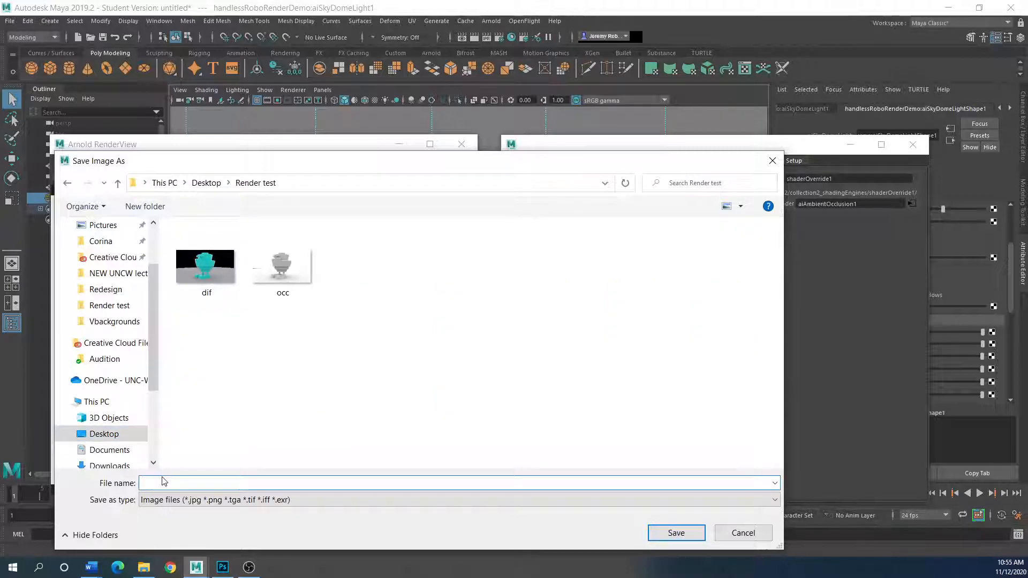
text(backgroundOC.png)
click(685, 537)
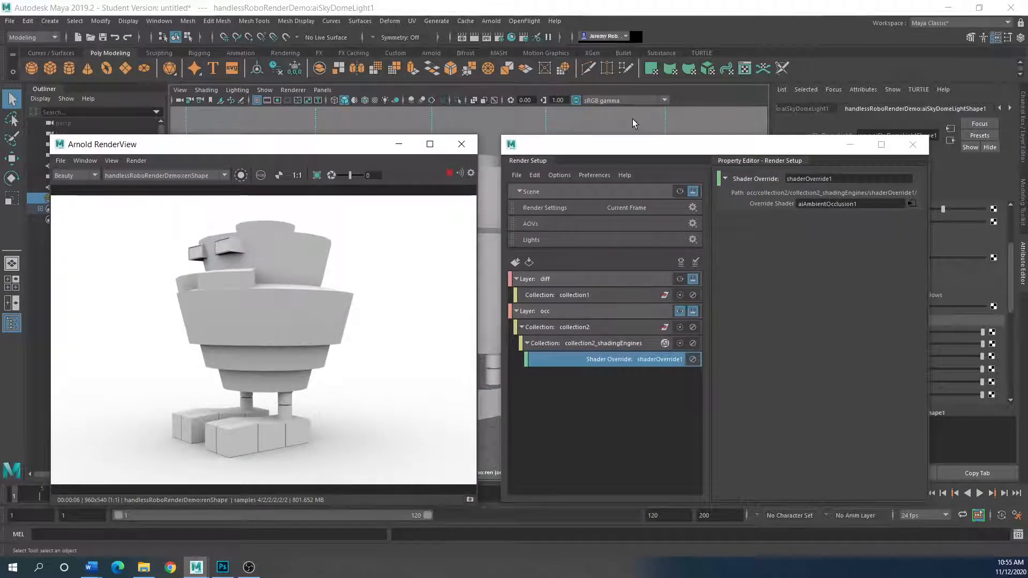
Step: Set the sky dome light's Camera visibility to 0 and stop the Arnold render
drag(675, 152, 398, 287)
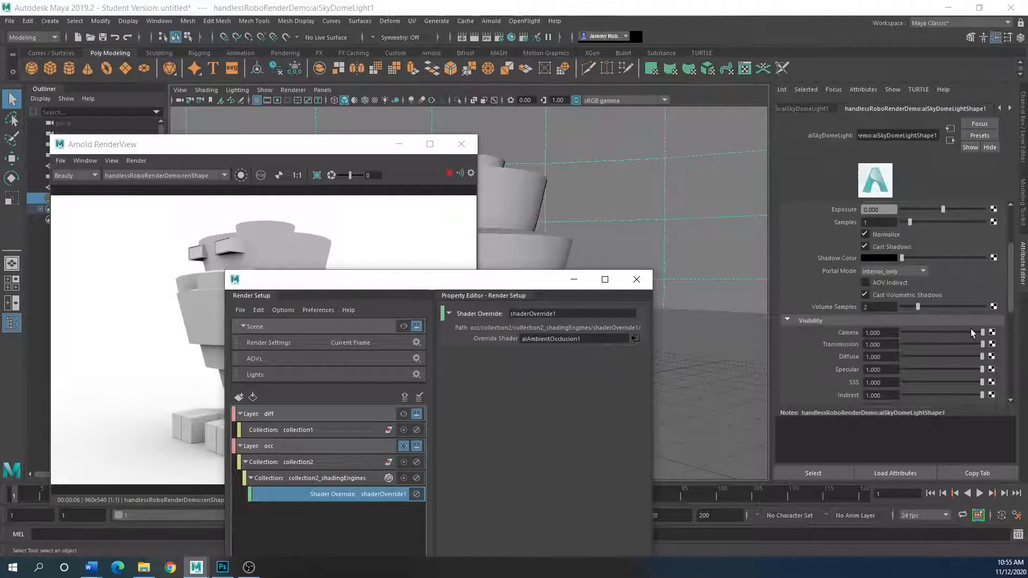
drag(983, 333, 889, 332)
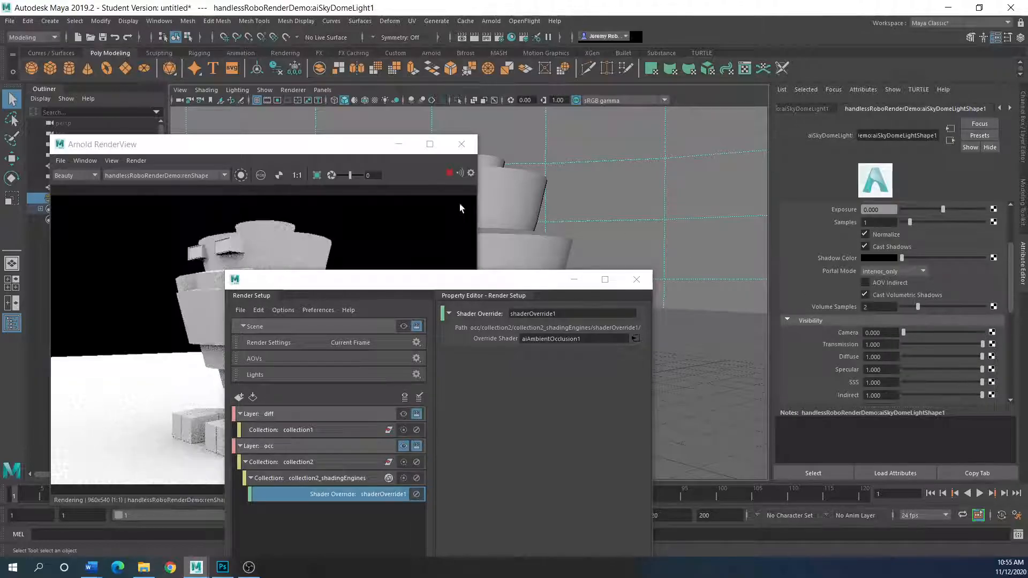
click(448, 174)
click(508, 282)
drag(508, 282, 746, 119)
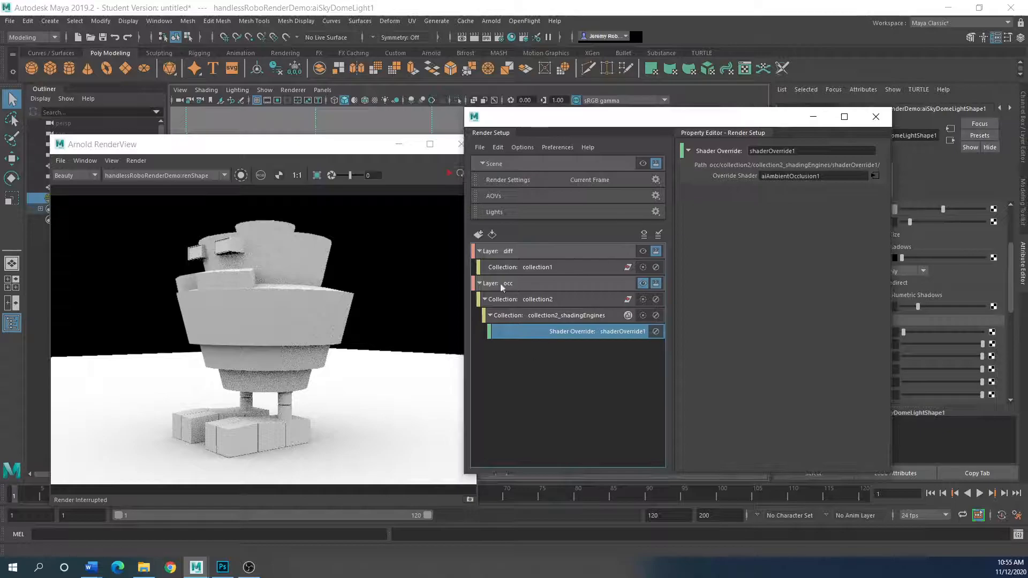
Step: Create a new render layer and name it wireframe
click(478, 235)
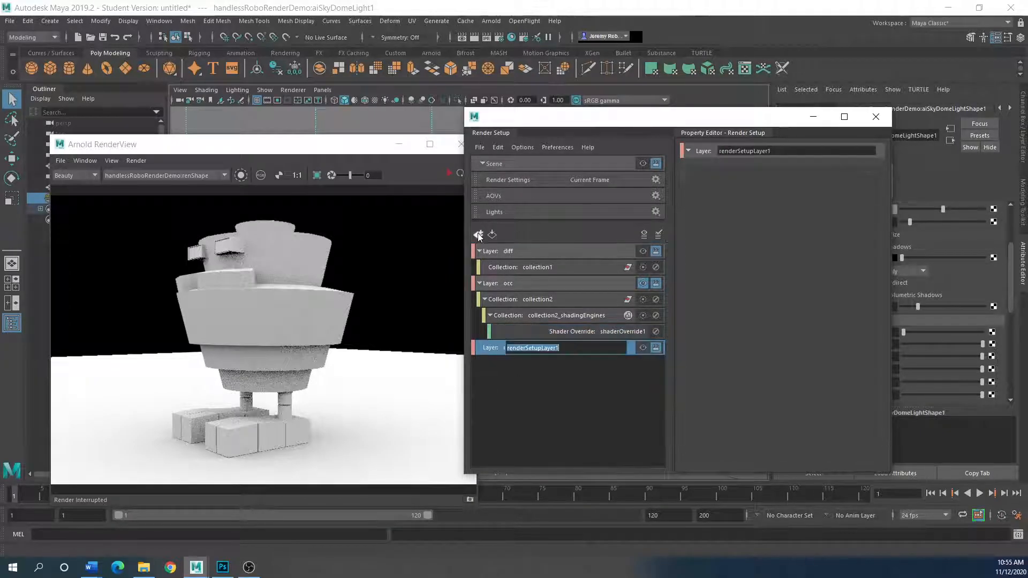
click(567, 349)
double_click(570, 345)
text(wirefr)
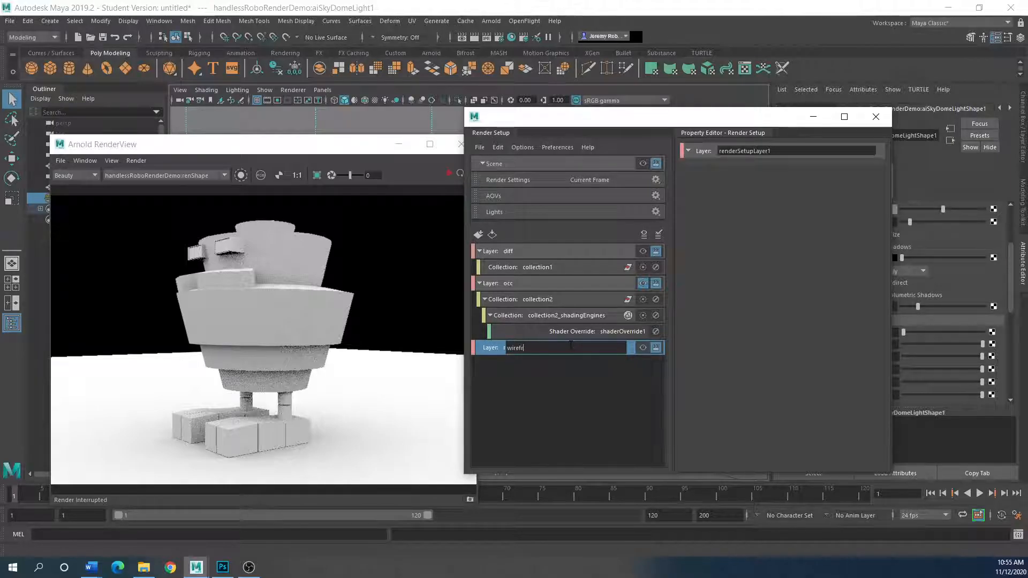
click(567, 381)
Step: Create a collection in the wireframe layer and add the pPlane1 ground plane and the robot mesh to it
drag(271, 141, 393, 140)
click(100, 198)
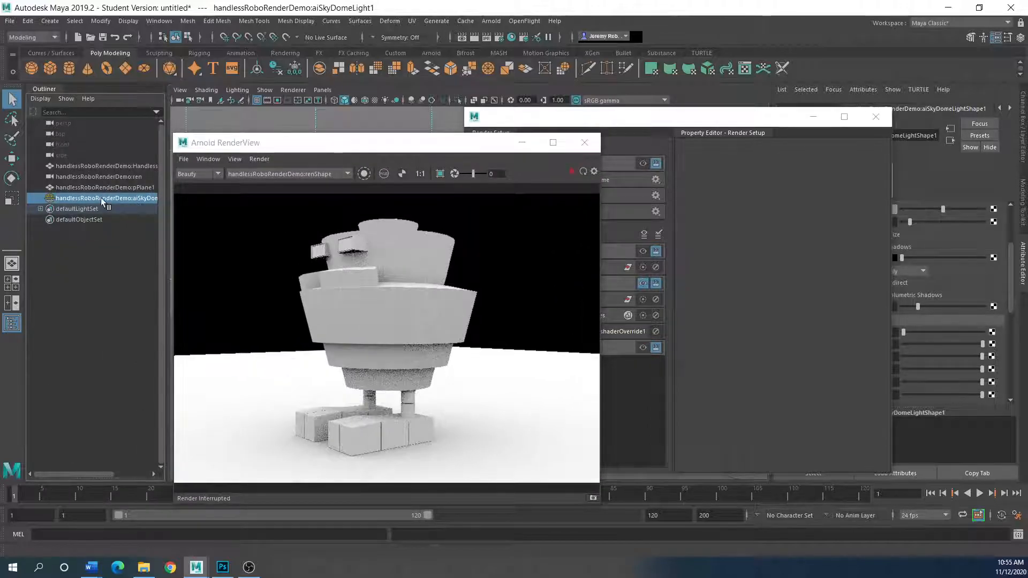
click(80, 187)
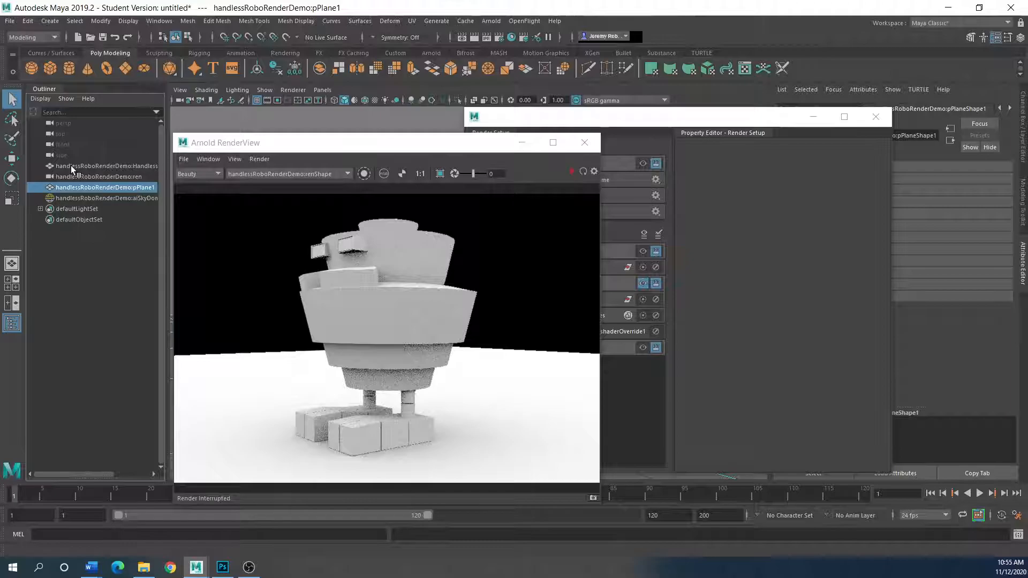
ctrl+click(71, 166)
drag(344, 150, 240, 142)
click(548, 351)
right_click(558, 352)
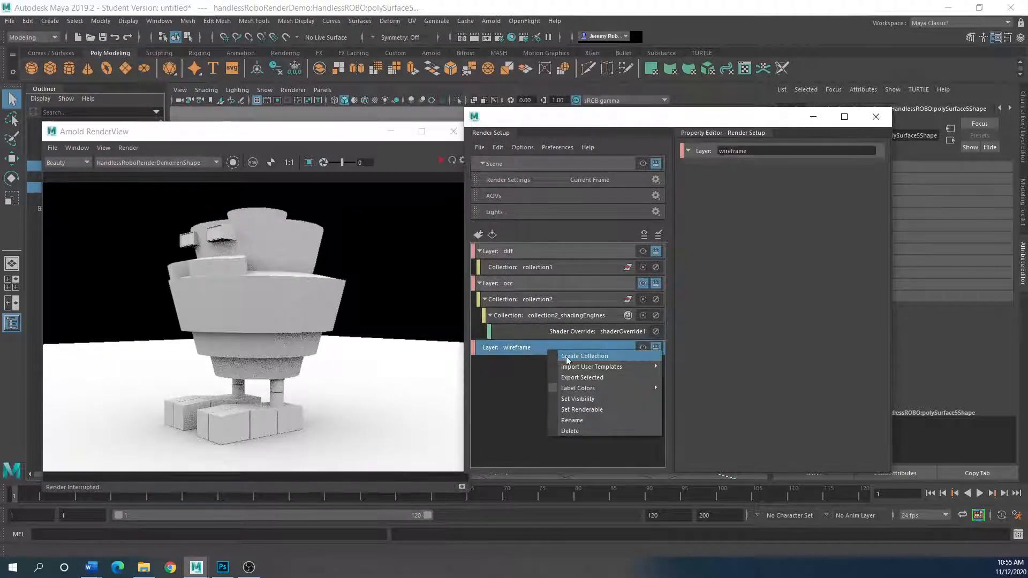
click(576, 355)
click(871, 225)
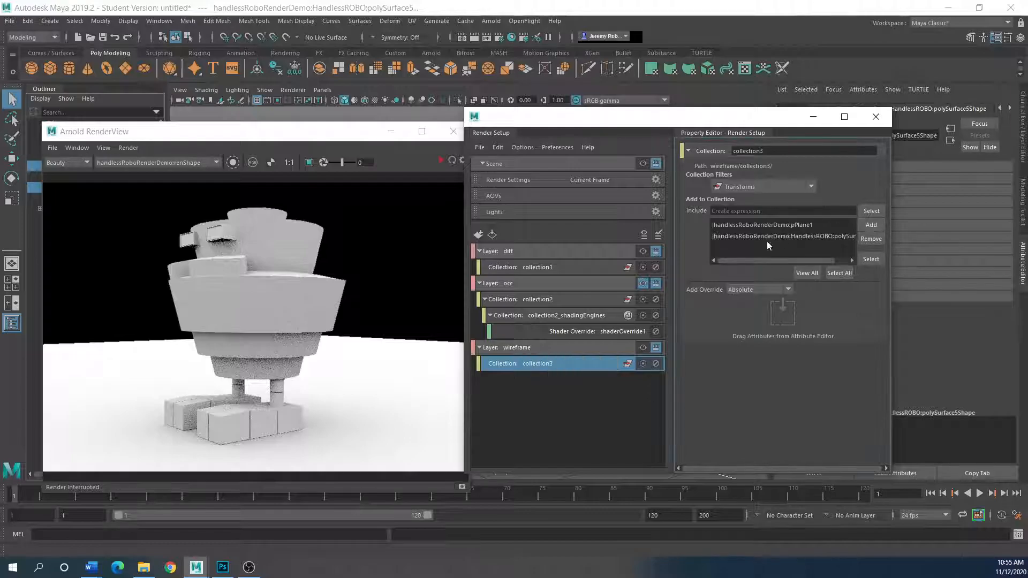
Step: Create a shader override on the wireframe layer's collection and assign a new aiWireframe shader to it
right_click(572, 366)
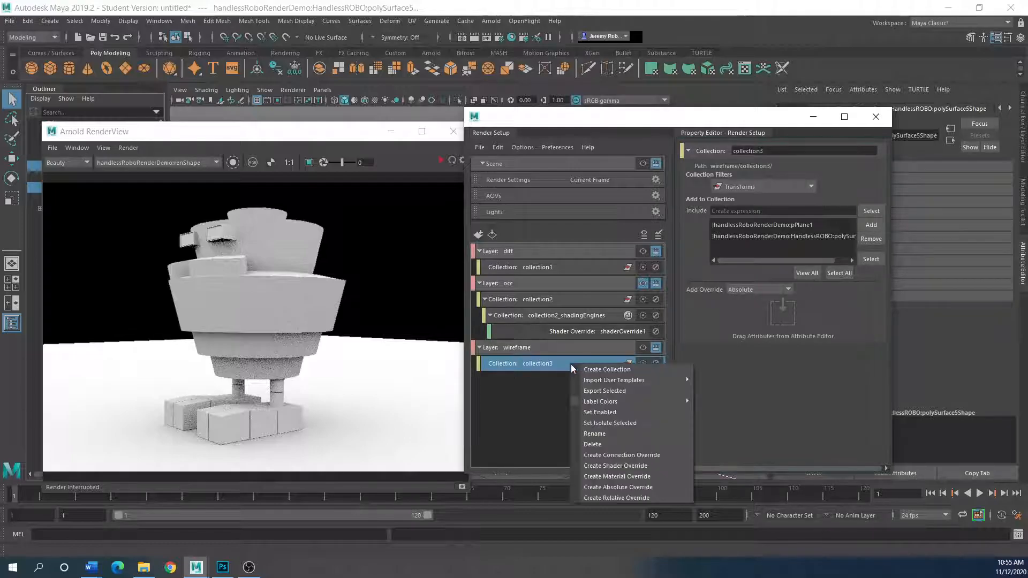
click(613, 466)
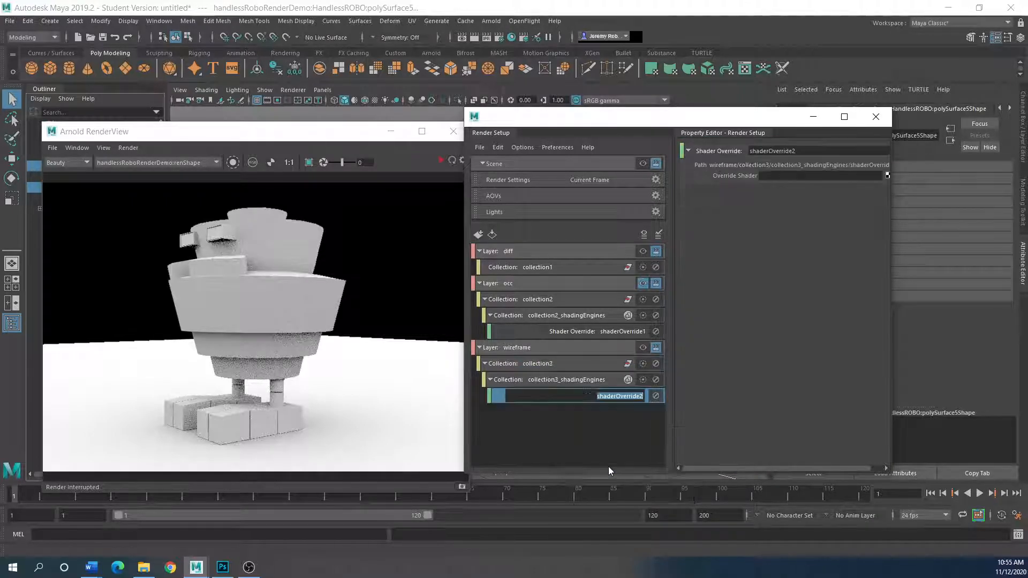
click(888, 175)
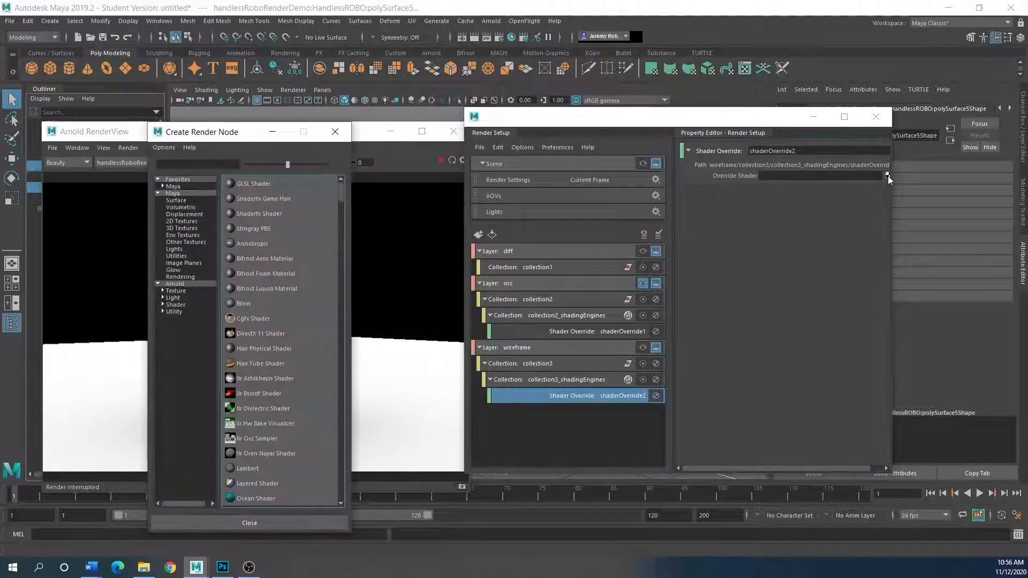
click(174, 305)
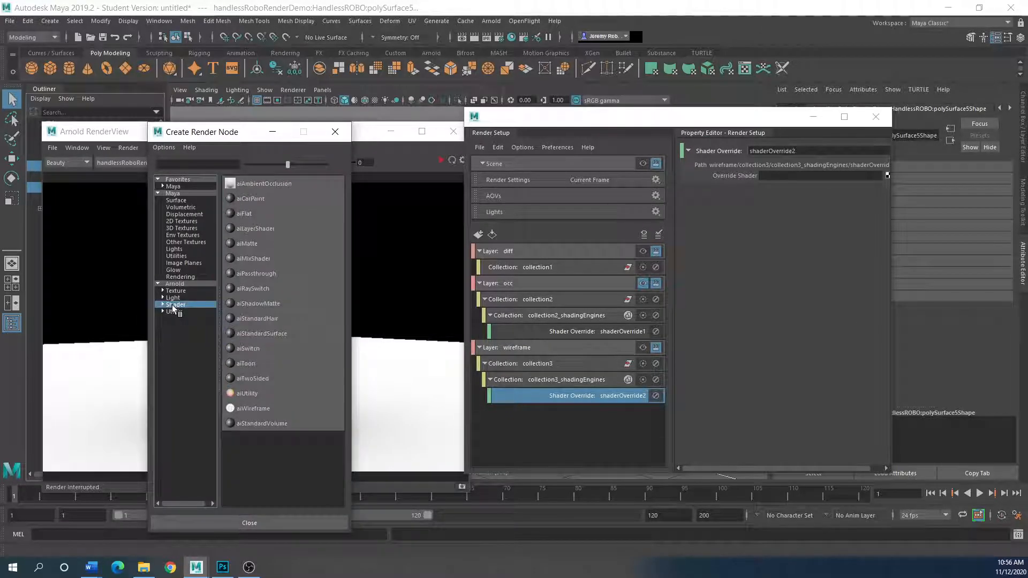
click(257, 408)
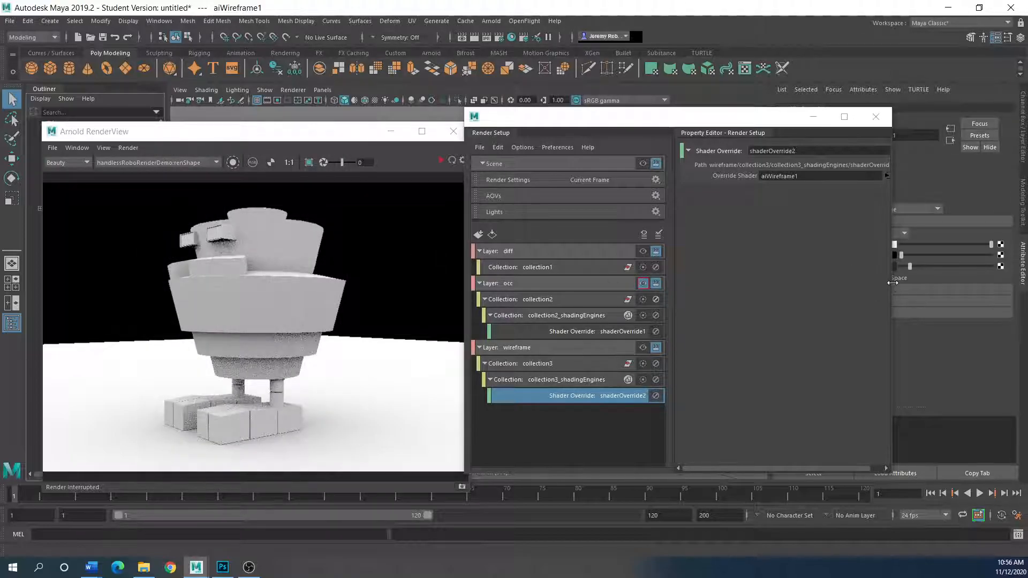
Step: Rearrange the render windows, make the wireframe layer the visible one and start the Arnold render of its pass
drag(891, 282, 757, 273)
drag(674, 120, 642, 114)
drag(358, 137, 530, 107)
drag(657, 111, 497, 141)
click(473, 106)
double_click(611, 132)
drag(475, 108, 662, 205)
drag(536, 141, 316, 143)
click(202, 374)
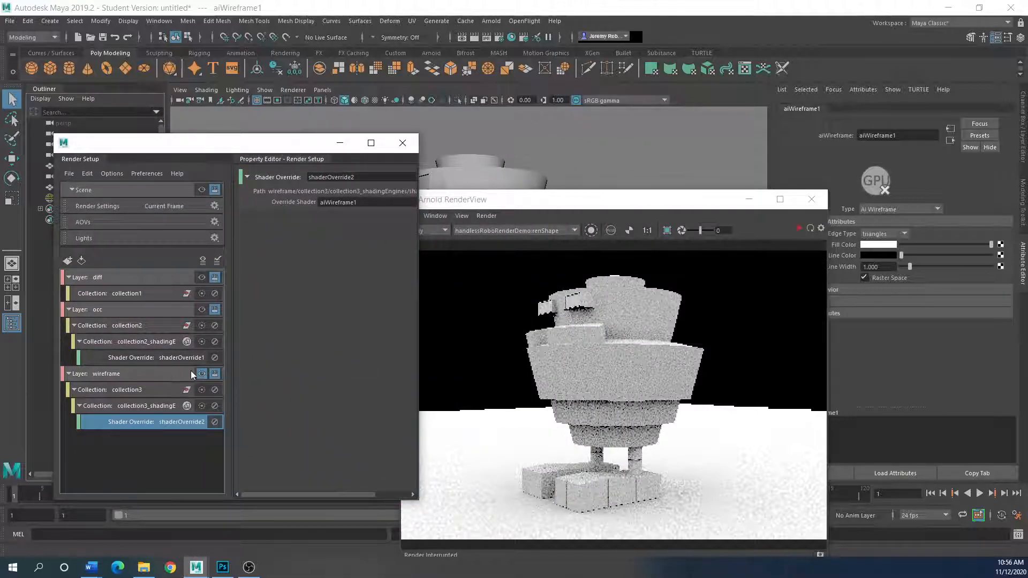
drag(560, 202, 449, 142)
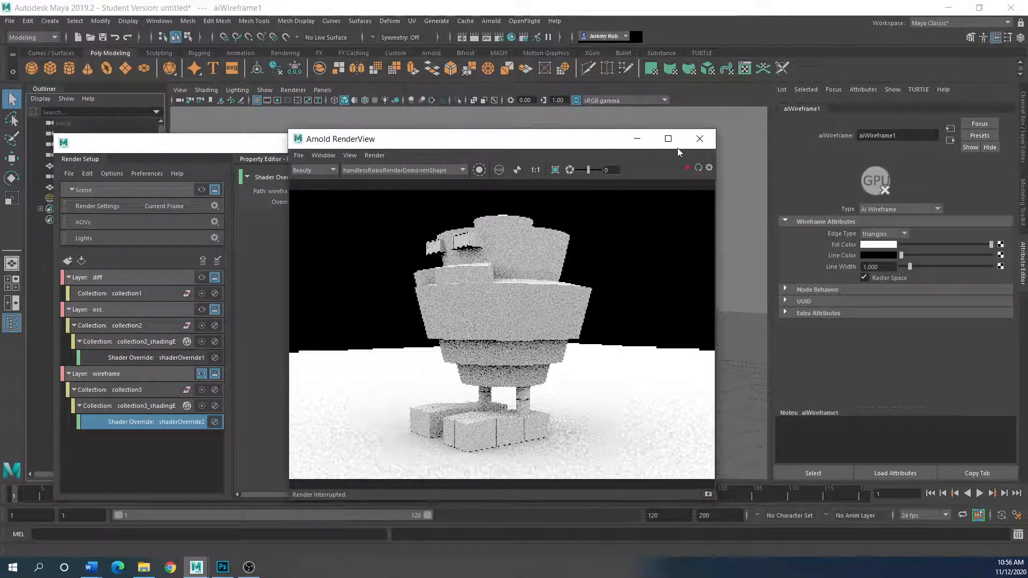
click(698, 168)
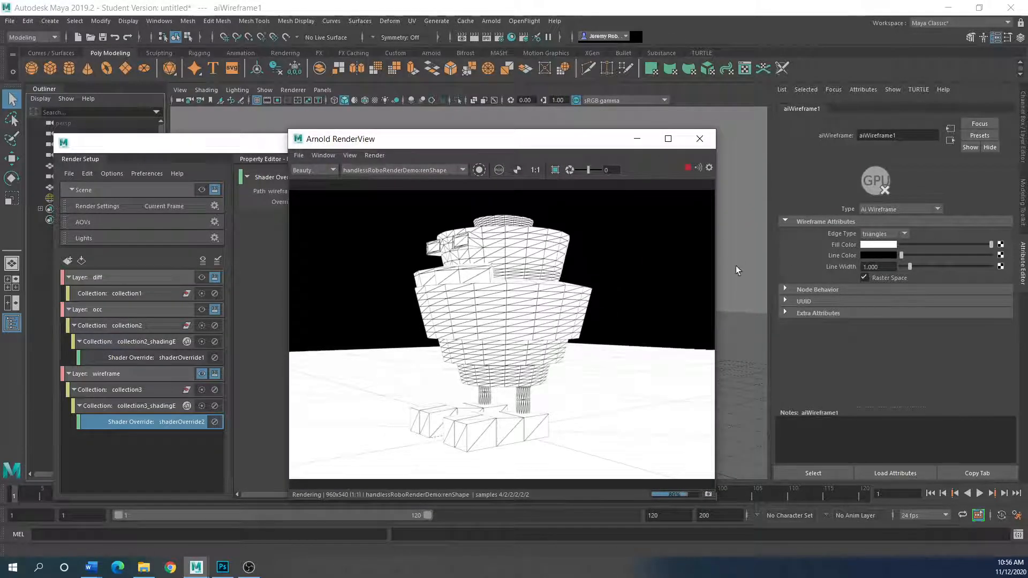
Step: Set the aiWireframe shader's edge type to polygons and its line color to blue, and inspect the rendered wireframe up close
click(904, 234)
click(884, 255)
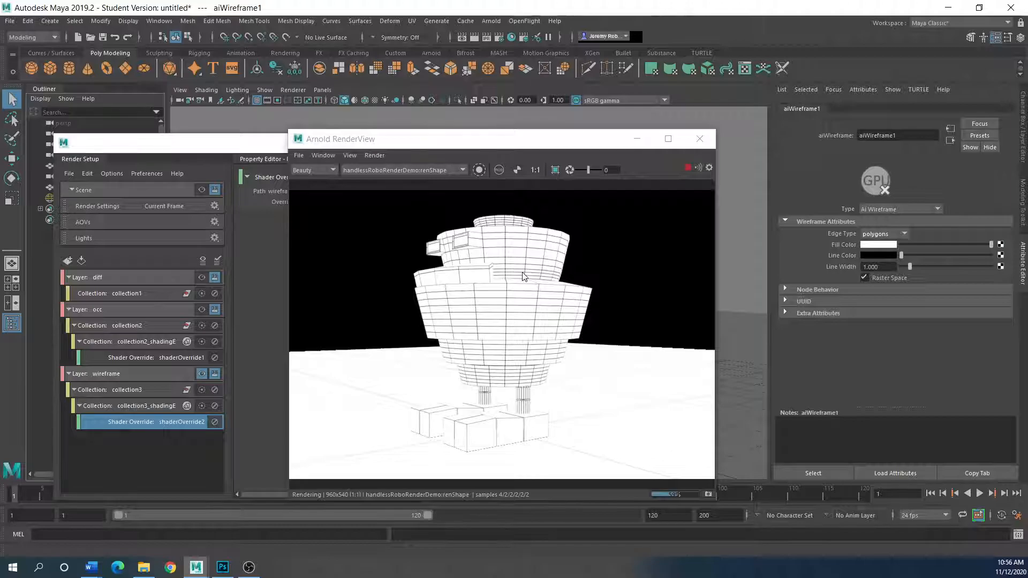
click(867, 256)
click(879, 229)
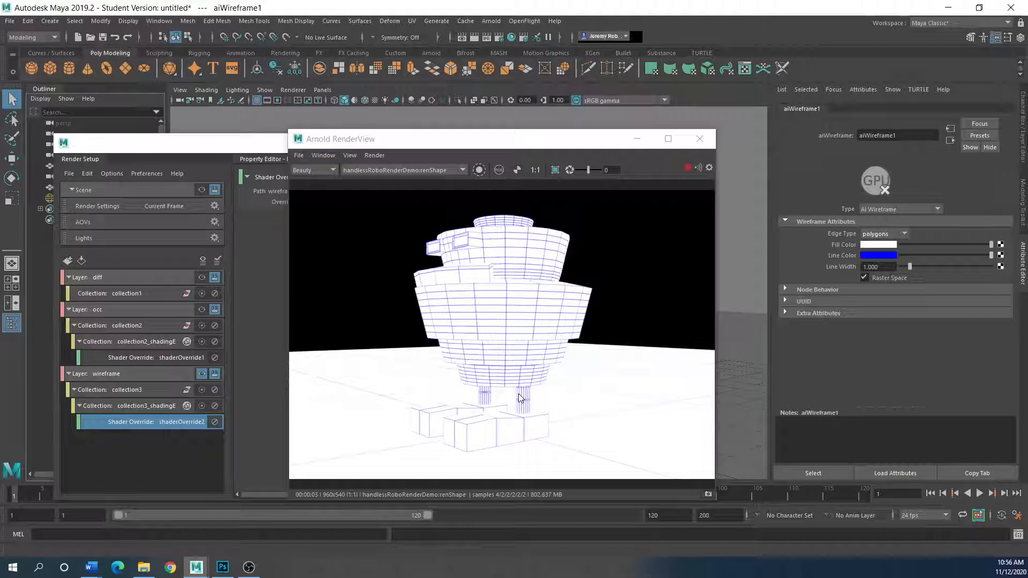
scroll(531, 415, up, 5)
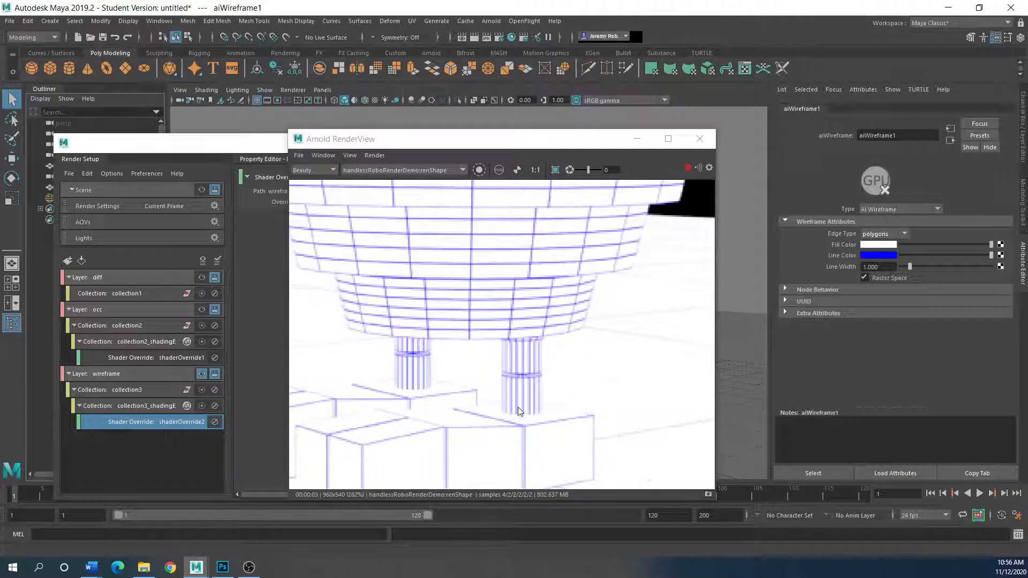
Step: Check the wireframe render of the whole robot, then rearrange the render windows and widen the Arnold render view
scroll(525, 371, down, 5)
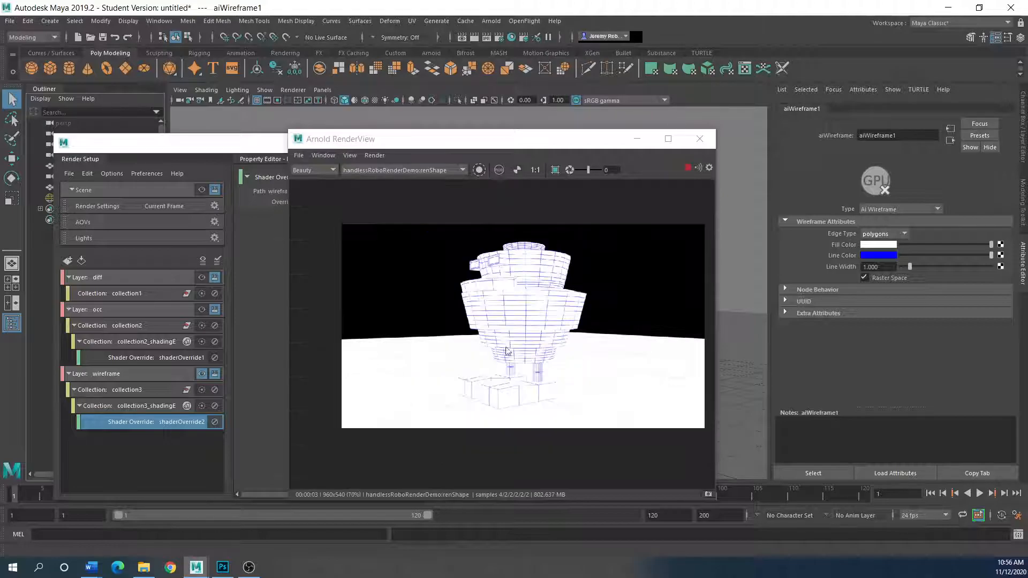
scroll(514, 343, up, 1)
scroll(583, 341, down, 1)
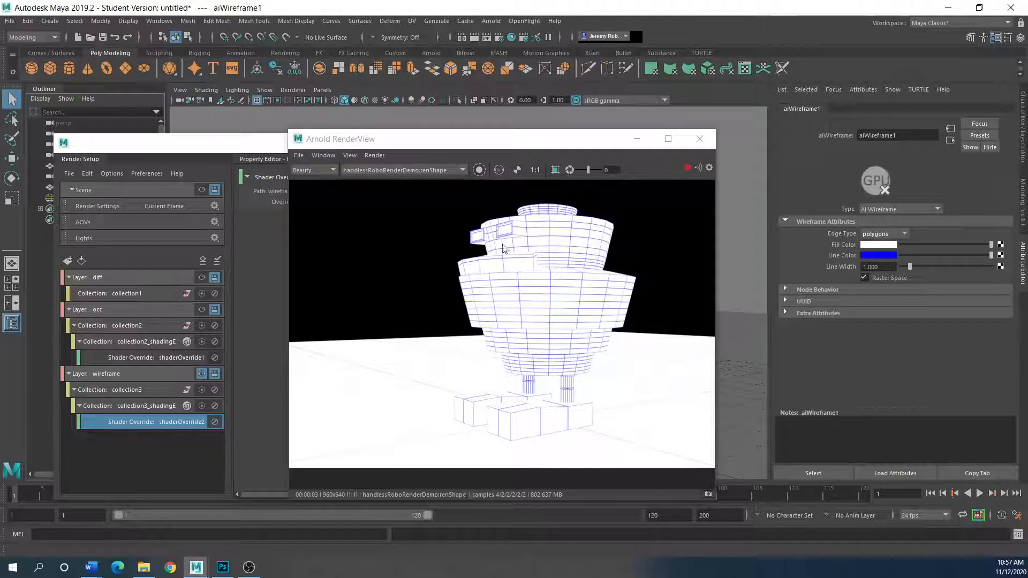
drag(195, 144, 180, 138)
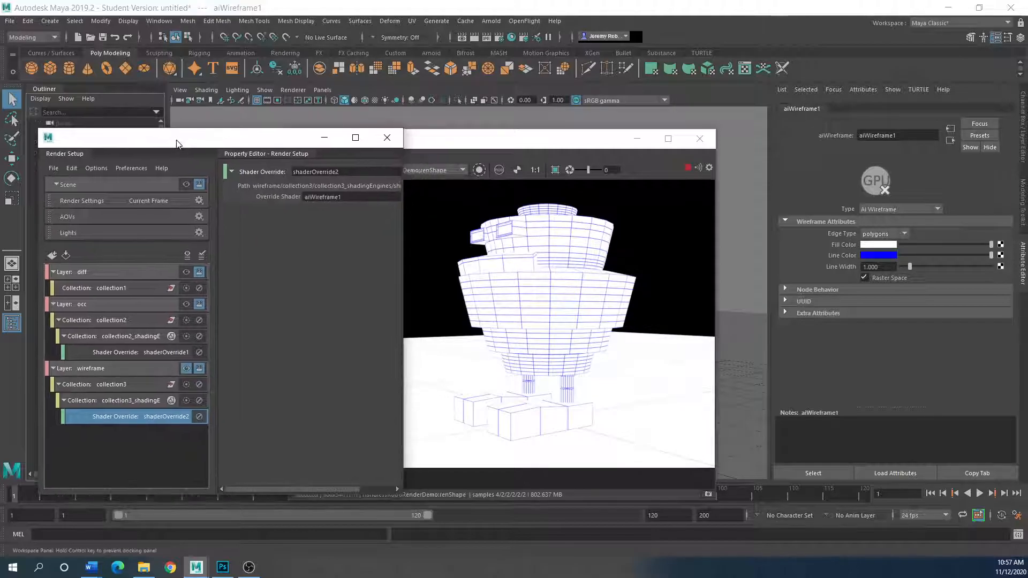
drag(466, 143, 439, 155)
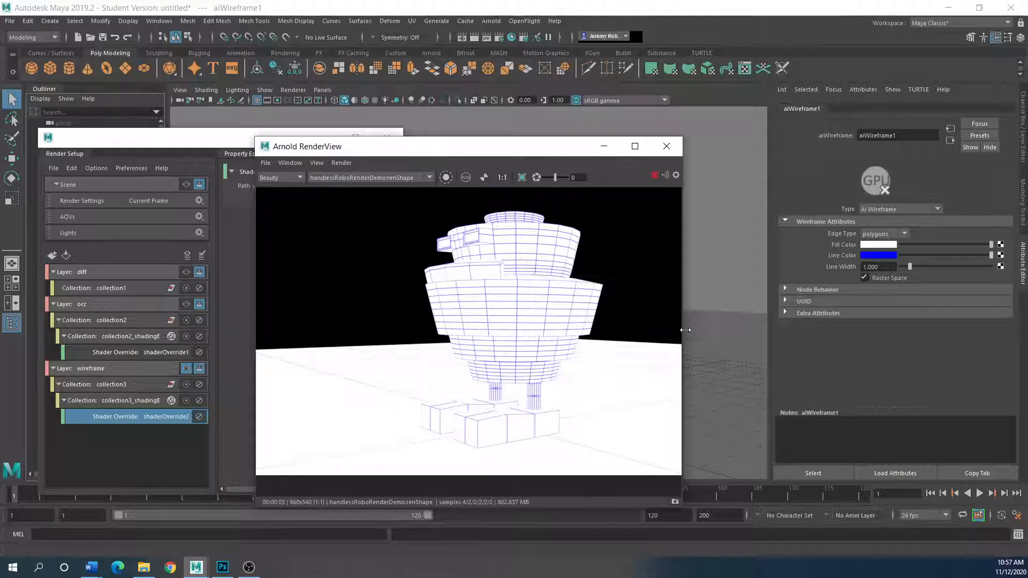
drag(686, 330, 760, 332)
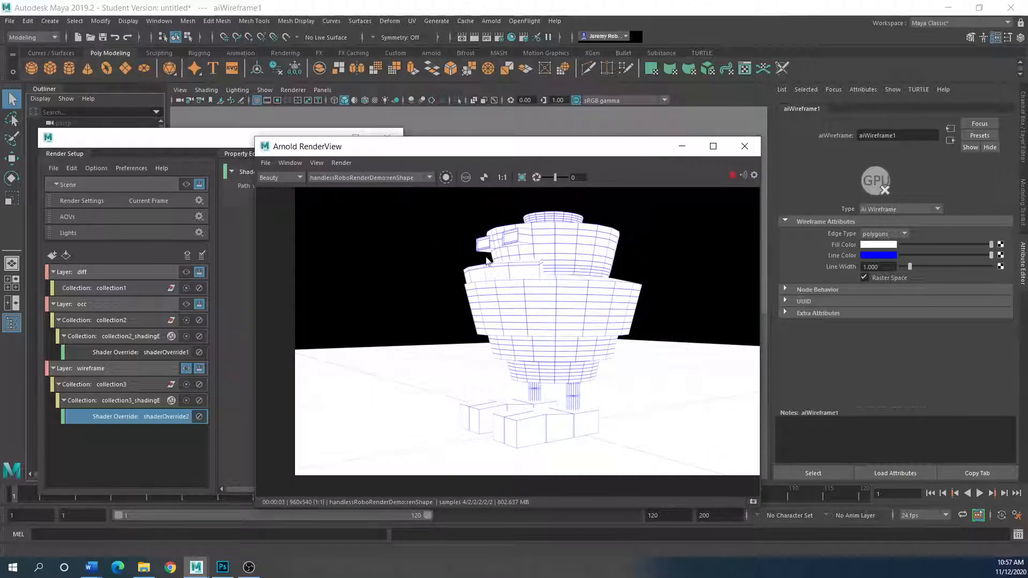
Step: Save the wireframe render as wire.png in the Render test folder on the Desktop
click(266, 163)
click(260, 234)
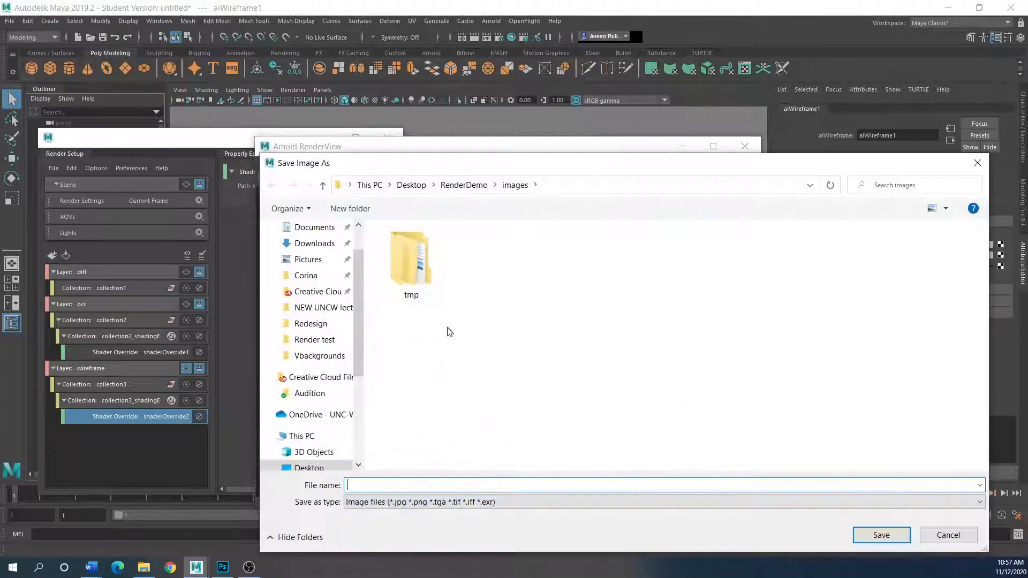
click(313, 452)
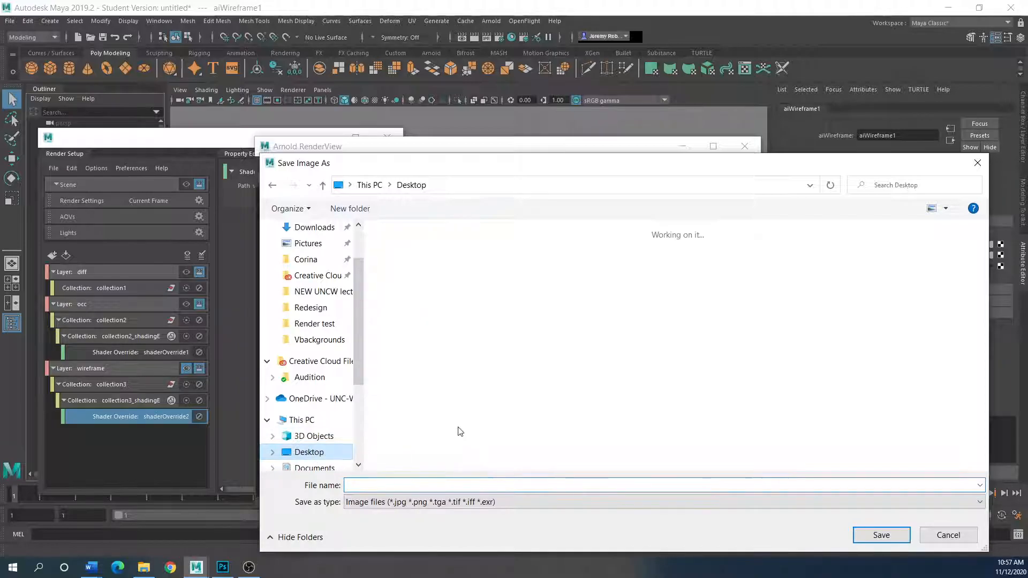
scroll(458, 428, down, 5)
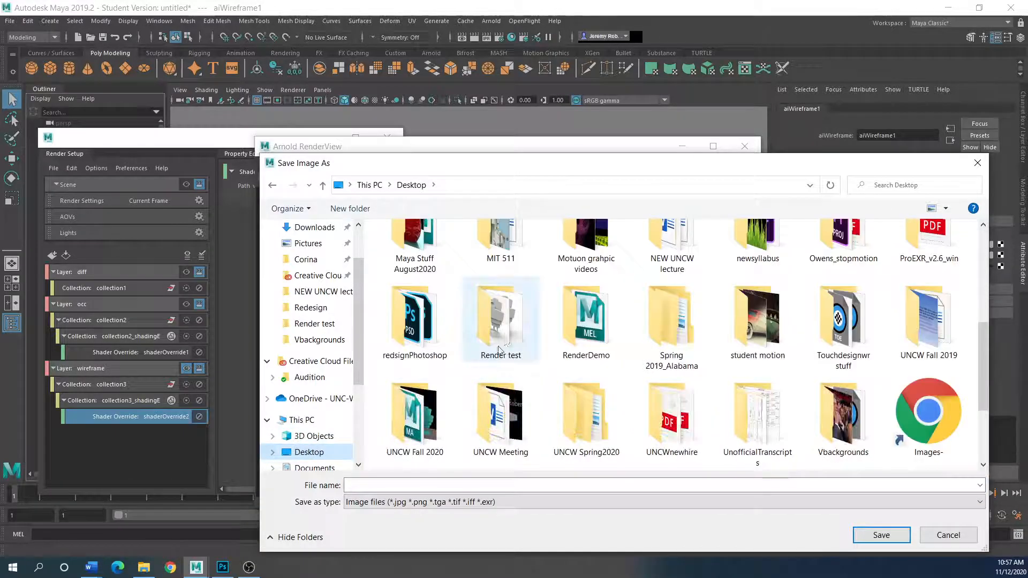
double_click(501, 321)
click(377, 488)
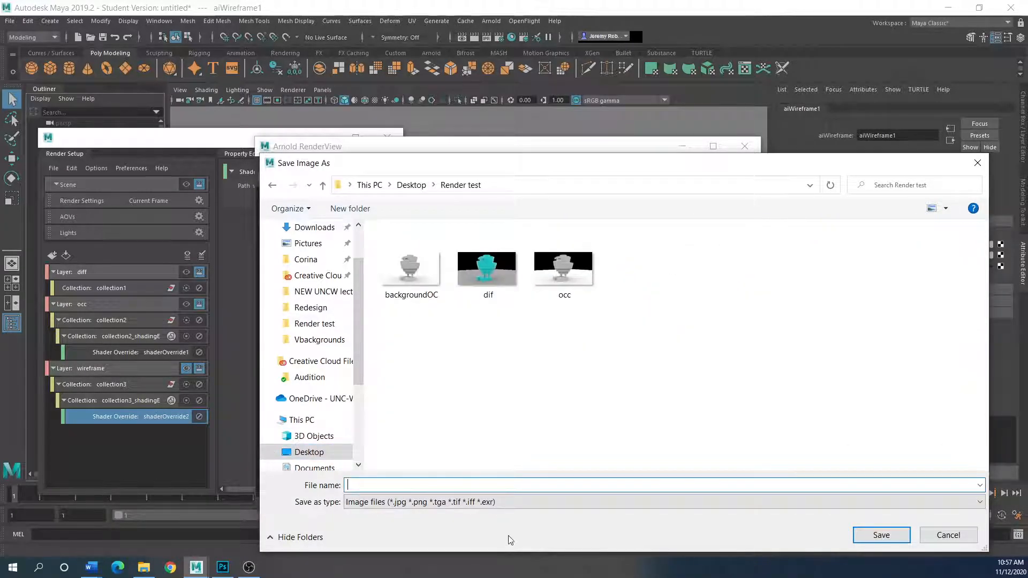
text(wire.png)
click(881, 535)
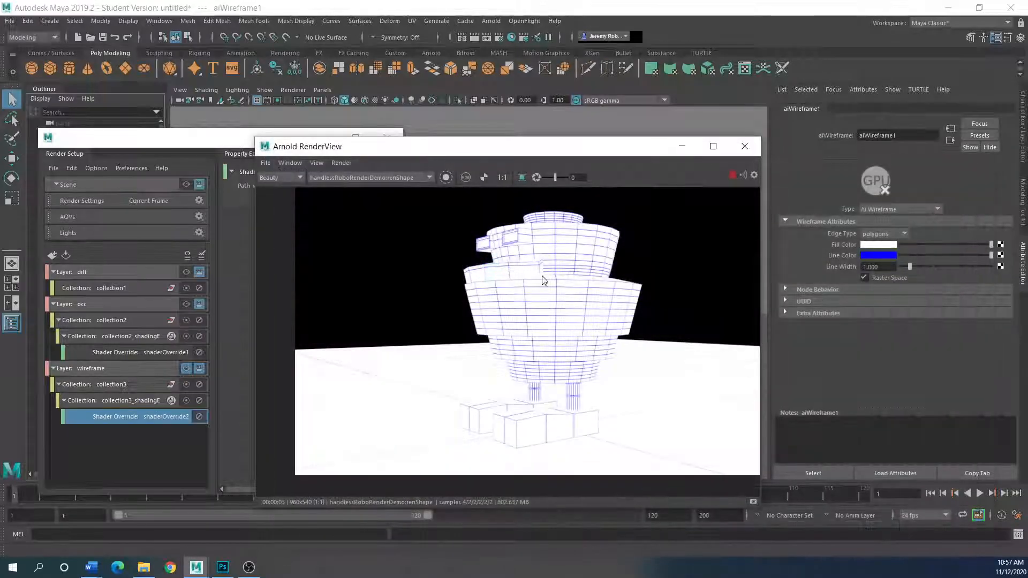
Step: Switch to File Explorer and check the saved pass images in the Render test folder
click(143, 569)
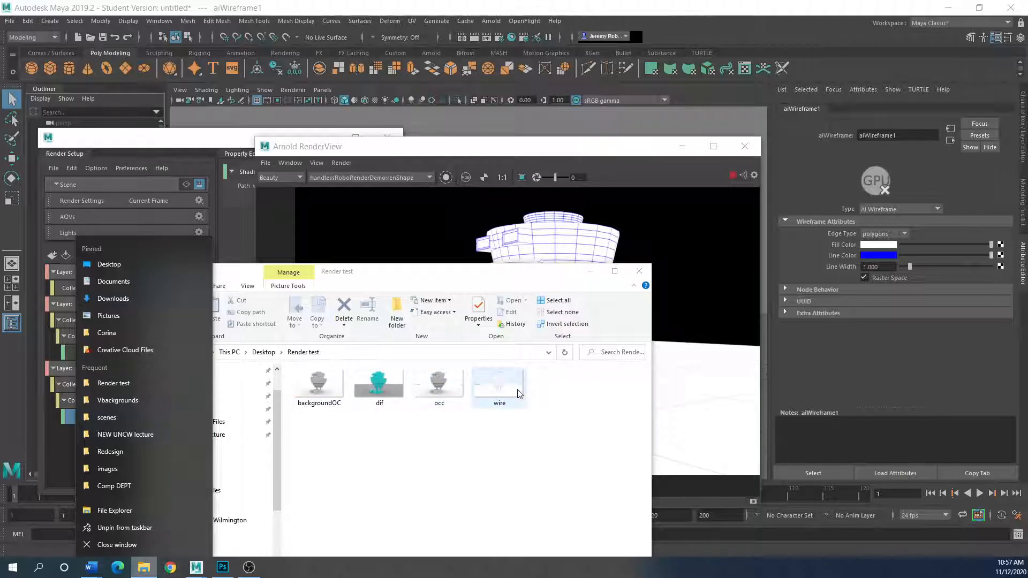
drag(409, 274, 432, 173)
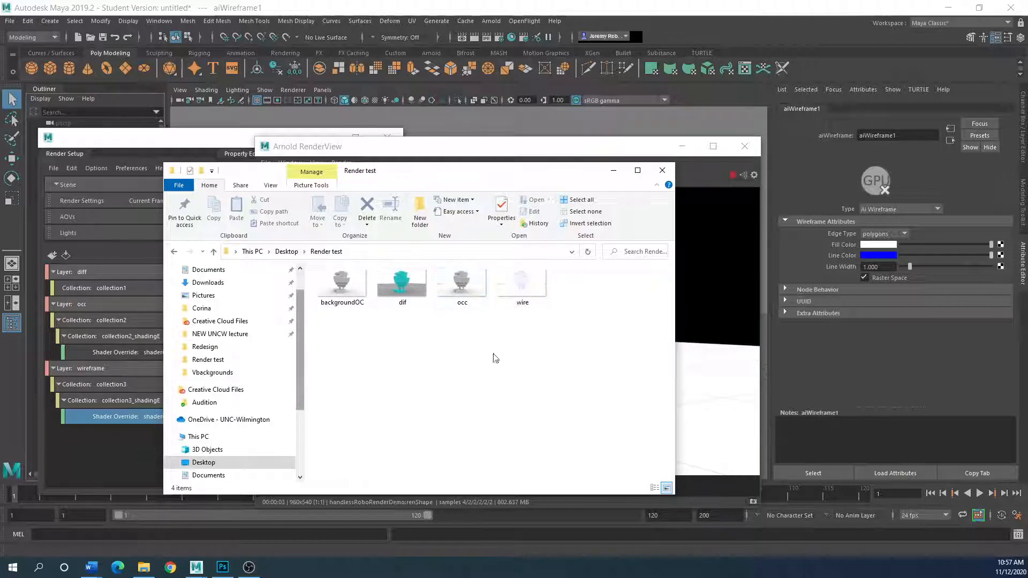
drag(425, 174, 507, 225)
drag(448, 146, 338, 170)
click(620, 199)
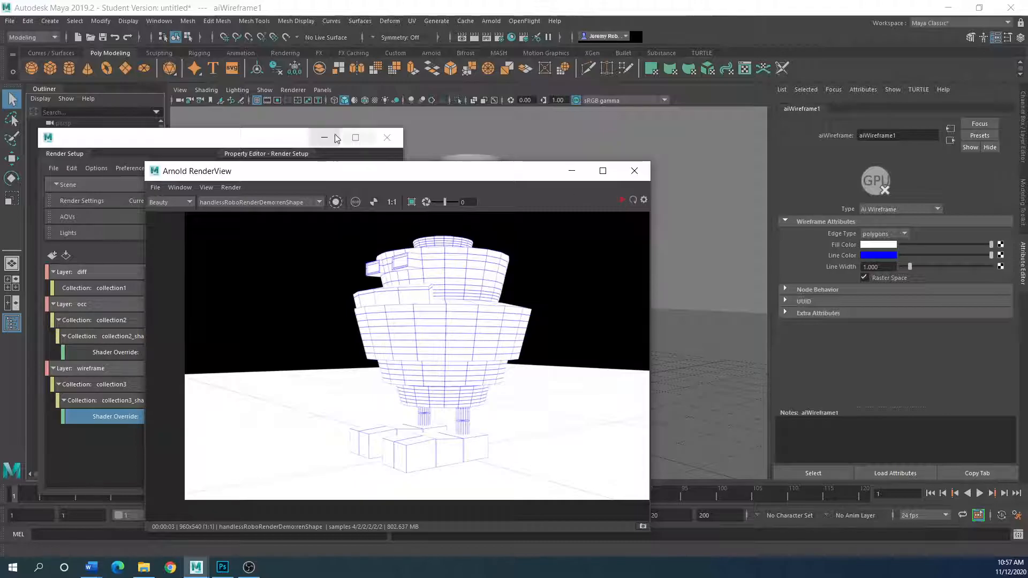
Step: Minimize the render windows and Maya to bring up Photoshop, and reposition the Render test folder window over it
click(325, 138)
click(569, 173)
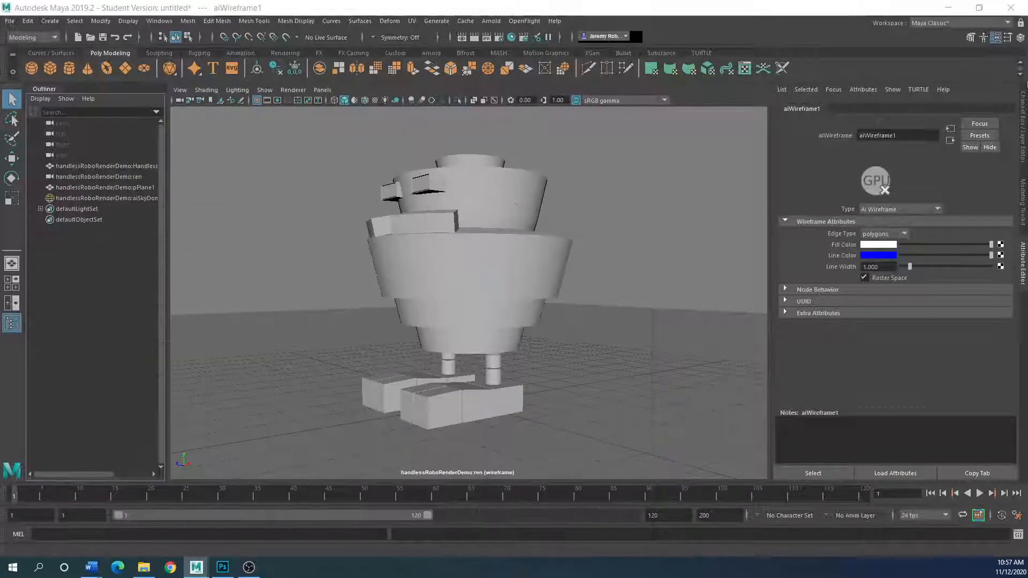
click(951, 9)
drag(498, 214, 625, 151)
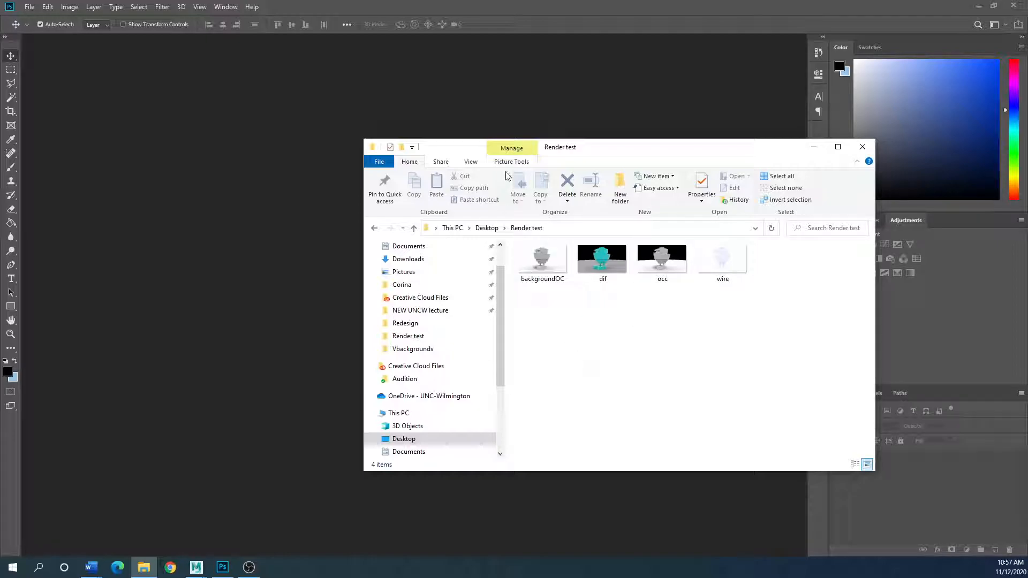
drag(633, 155, 502, 156)
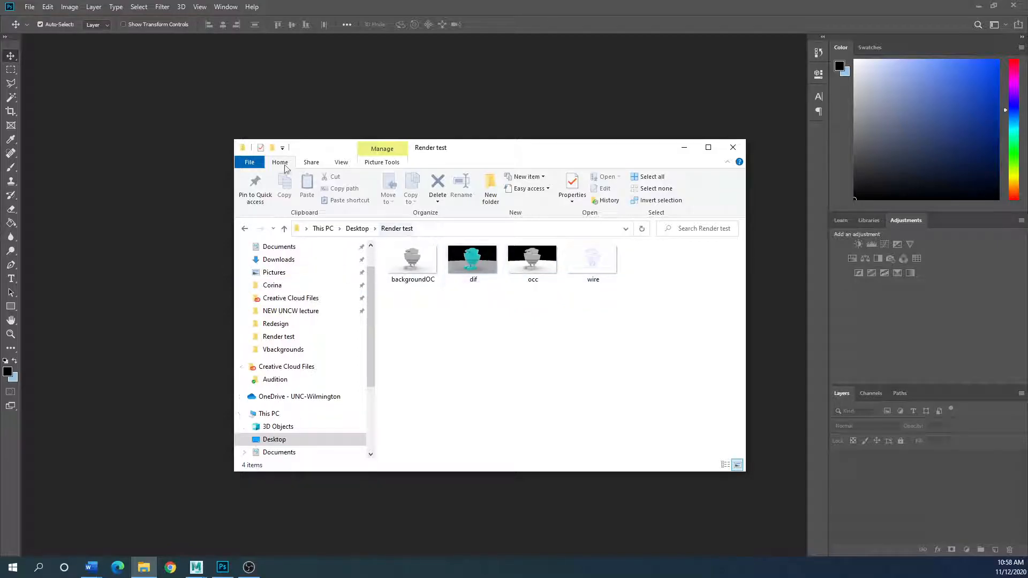
Step: Open the dif image from the Desktop's Render test folder in Photoshop
click(26, 7)
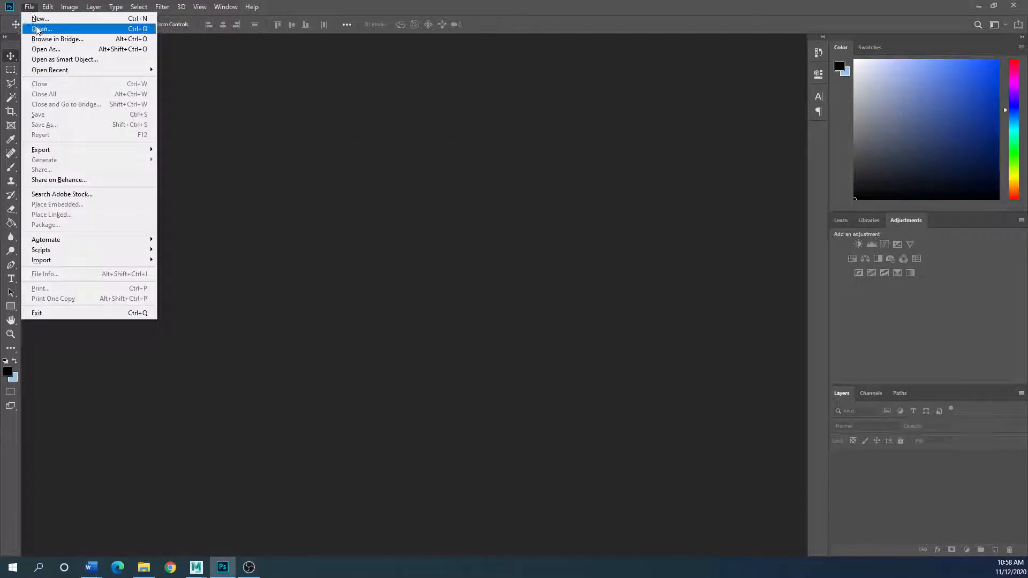
click(33, 28)
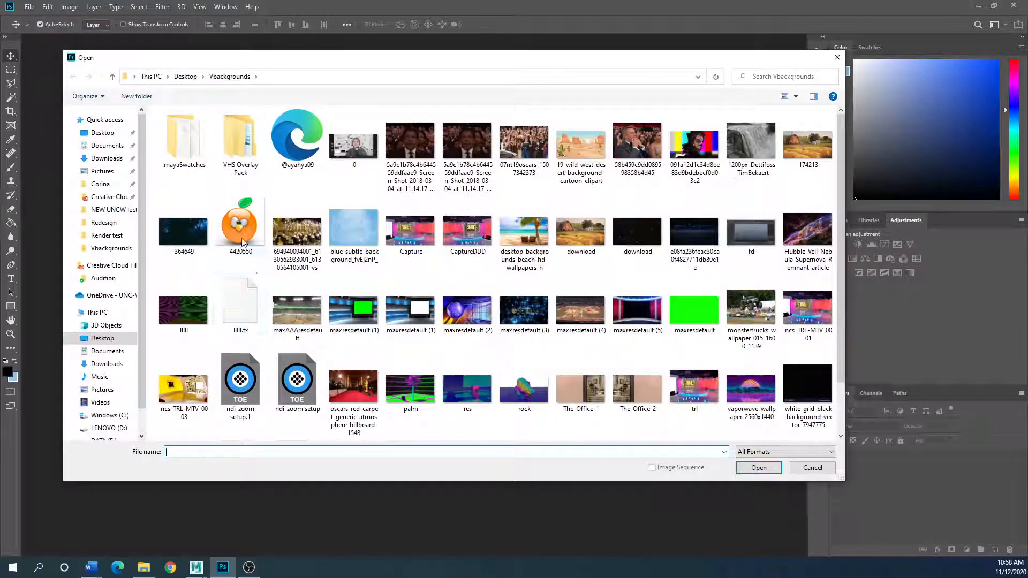
click(100, 132)
double_click(322, 315)
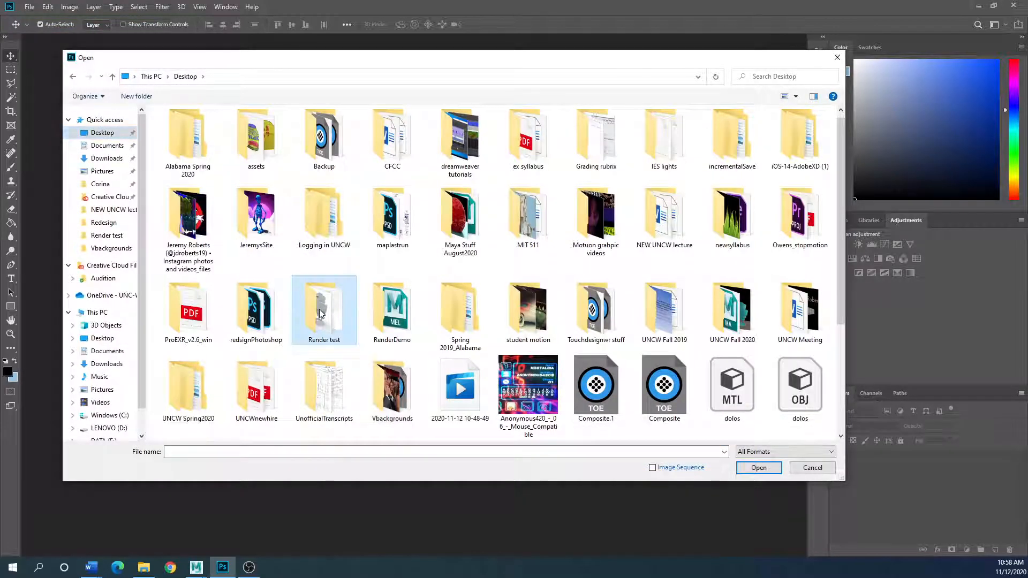
click(239, 159)
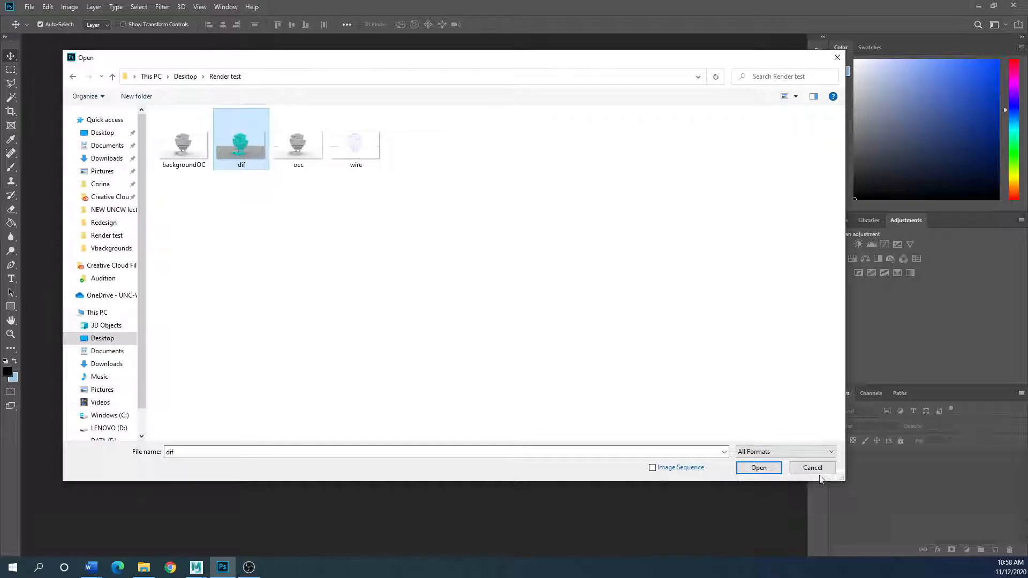
click(775, 470)
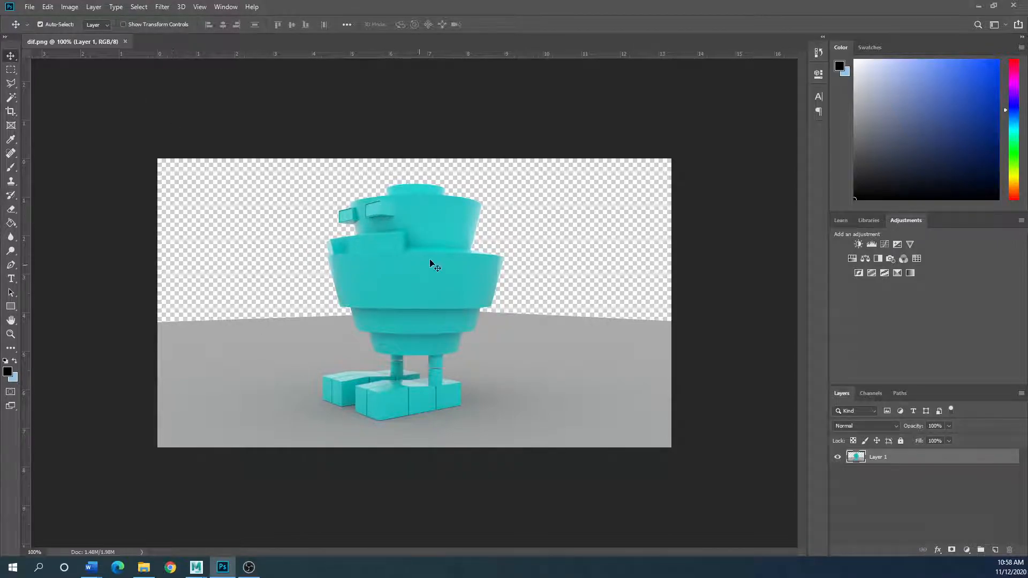
Step: Place the occ image from the Render test folder as an embedded layer above the diffuse pass
click(28, 6)
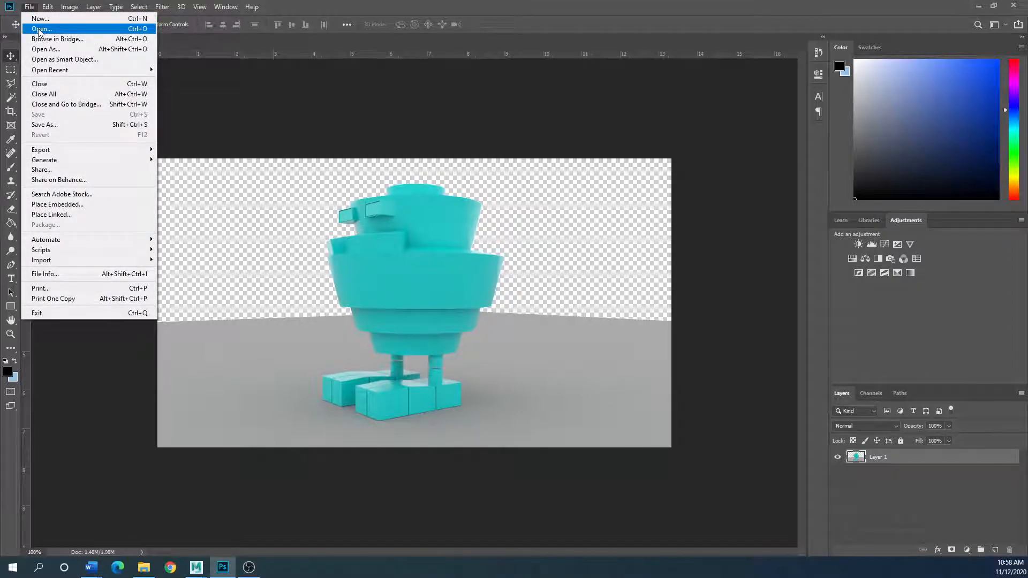
click(49, 206)
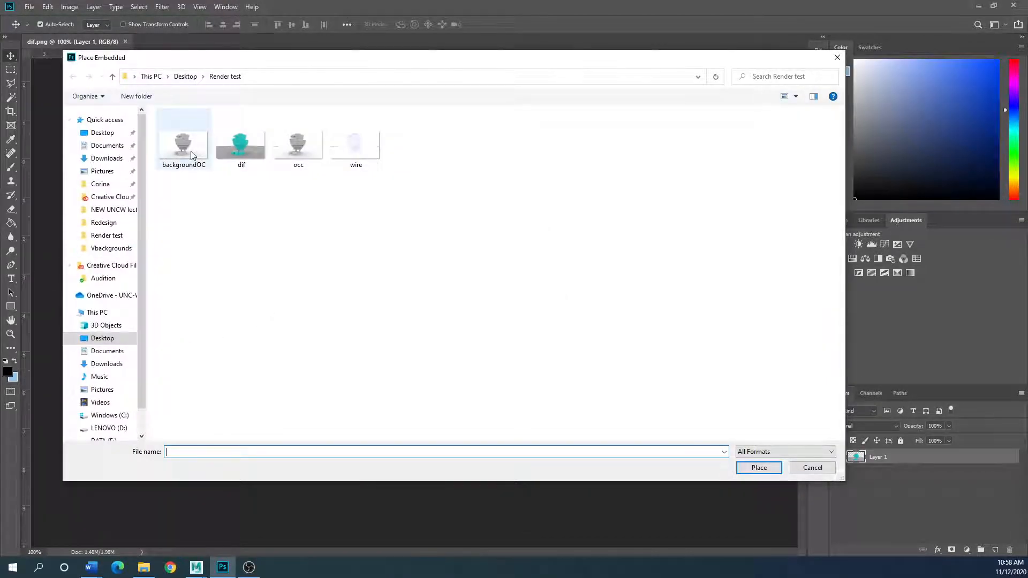
click(299, 144)
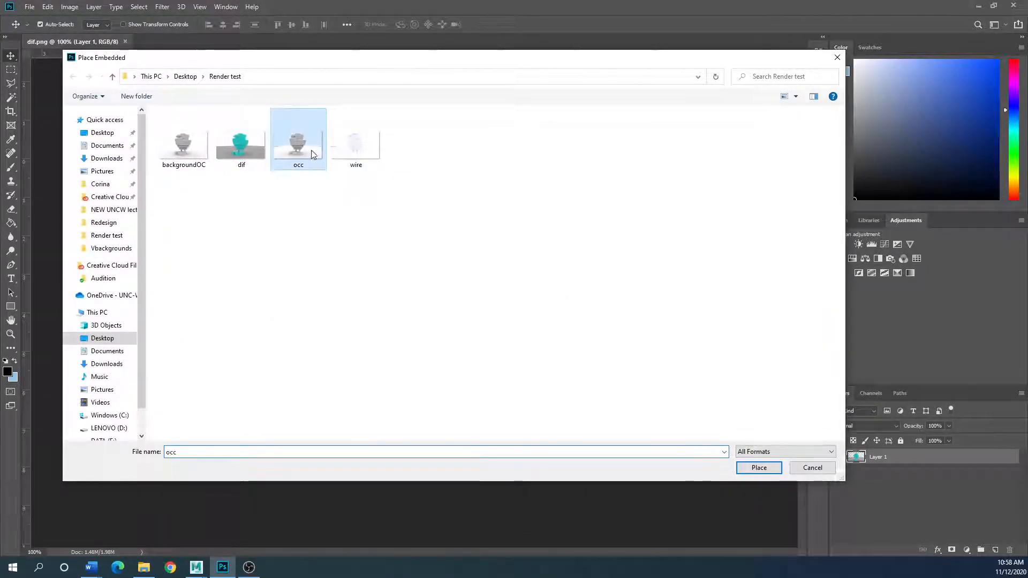
click(759, 468)
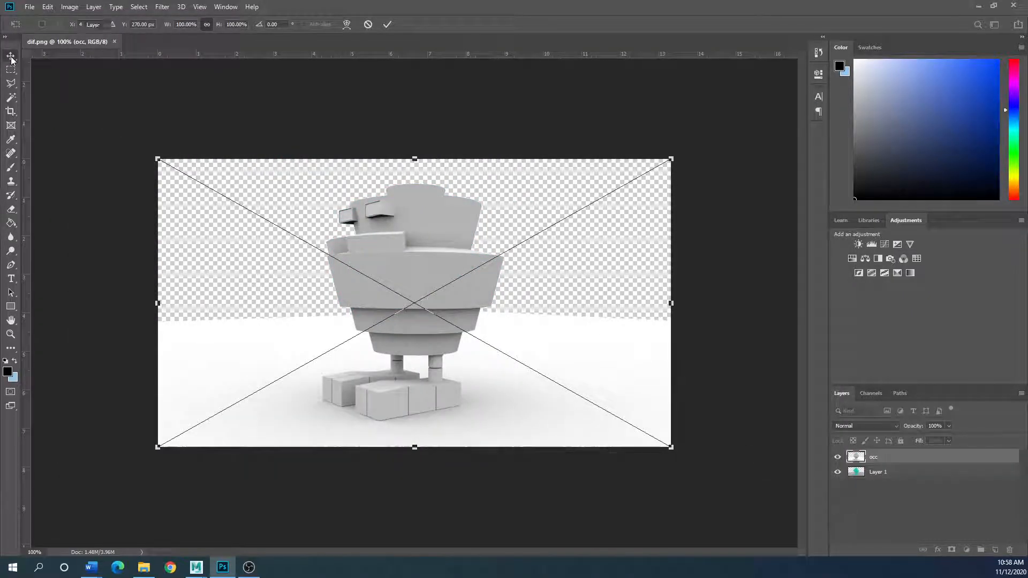
key(Return)
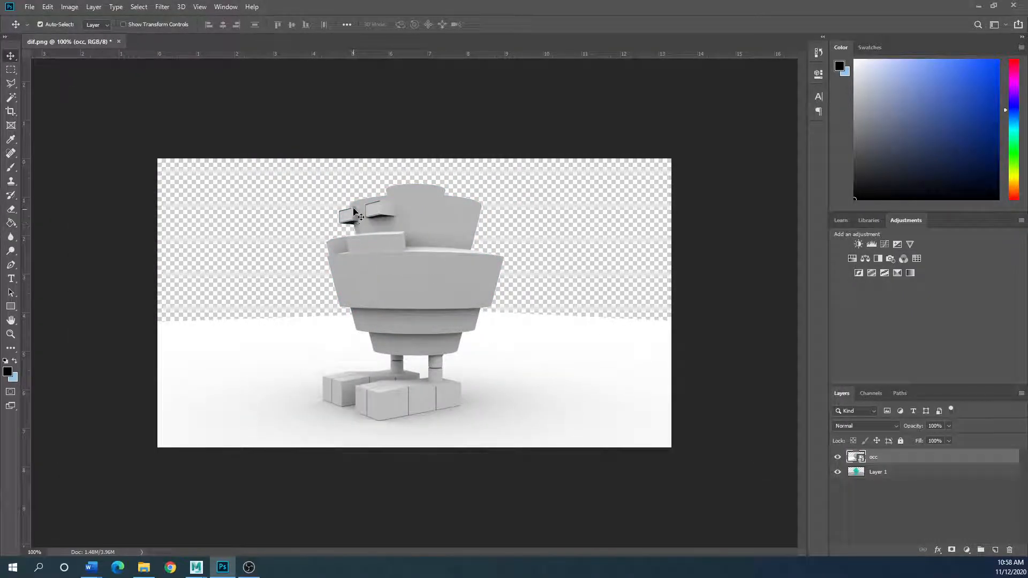
Step: Place the wire image as an embedded layer above the occ layer
click(48, 7)
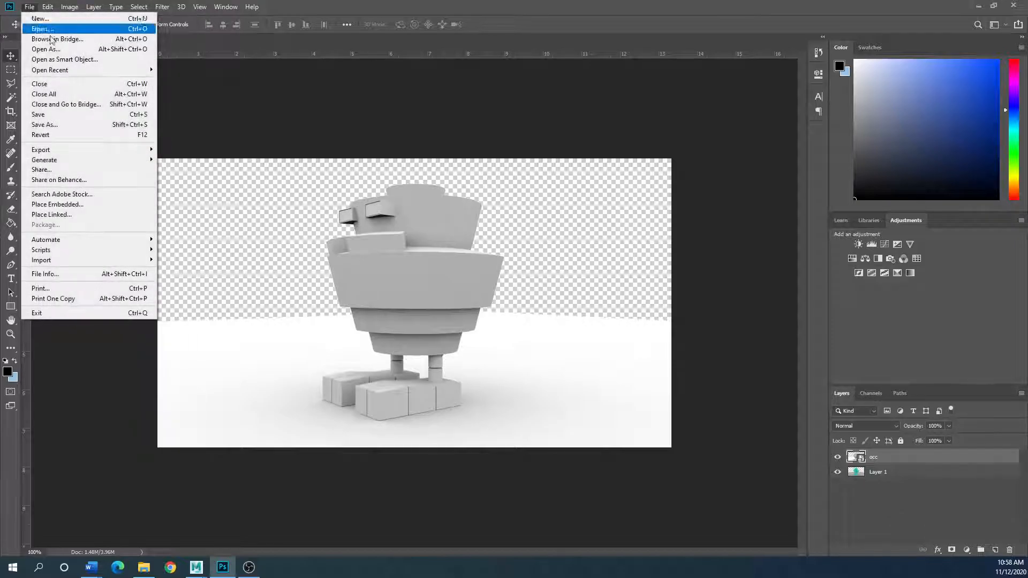
click(59, 204)
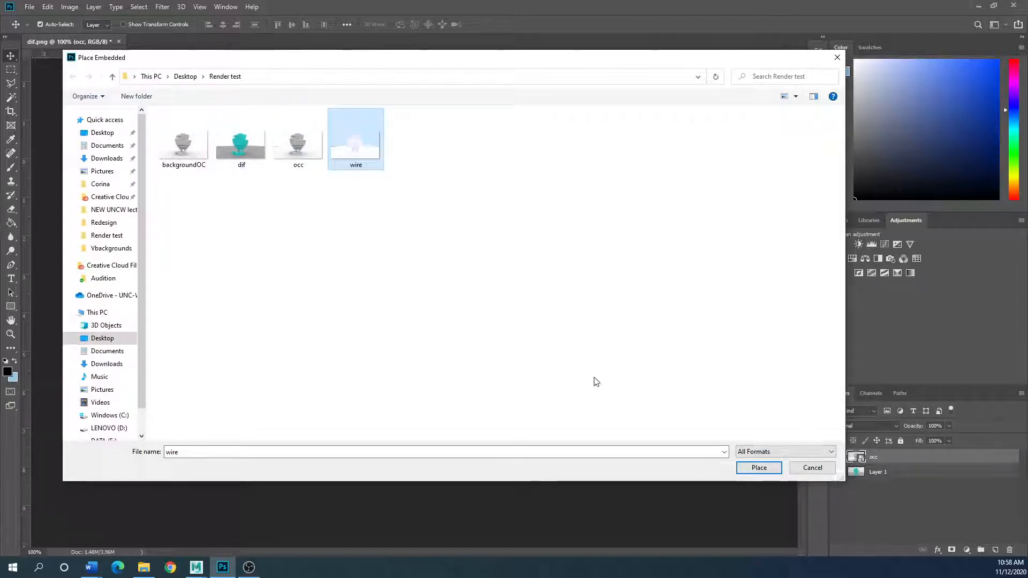
click(759, 468)
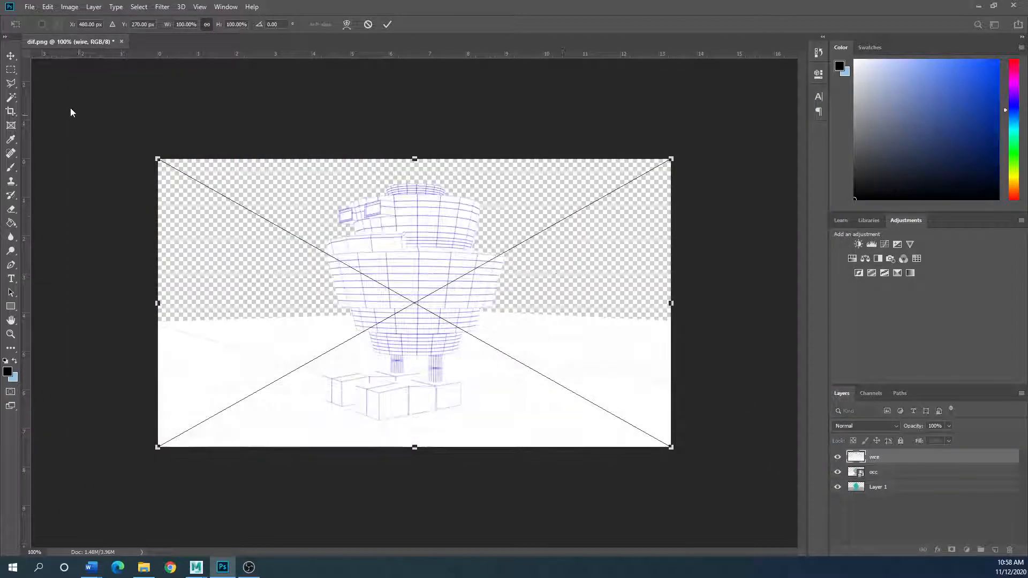
click(11, 61)
click(29, 6)
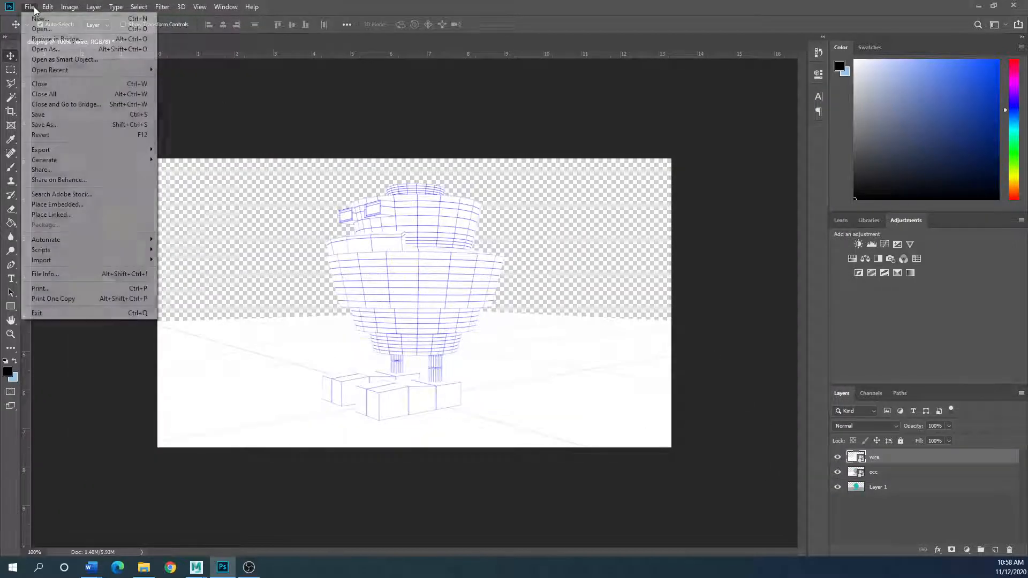
click(42, 29)
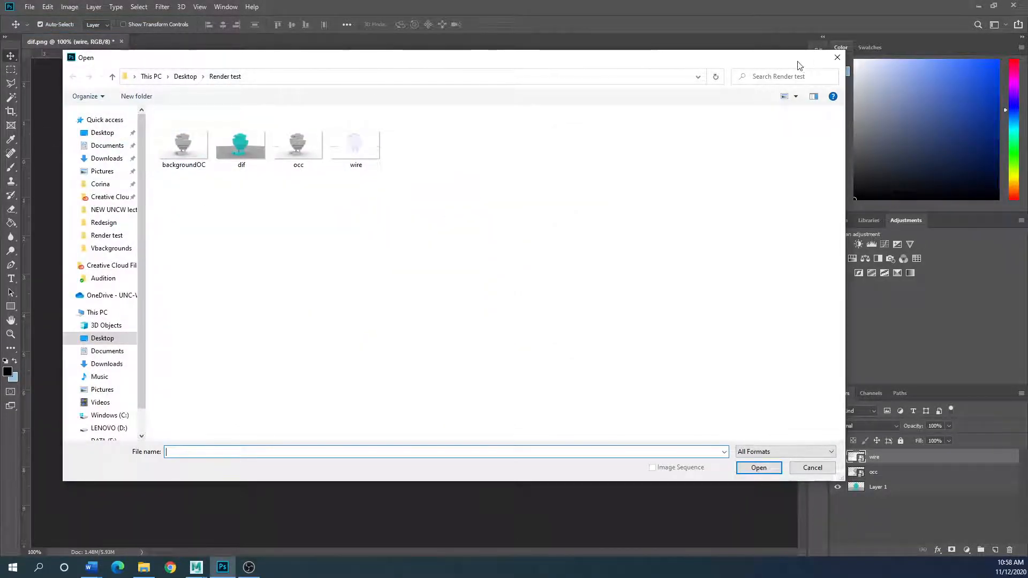
click(837, 57)
Step: Place the backgroundOC image as an embedded layer and move it beneath Layer 1 in the layer stack
click(30, 6)
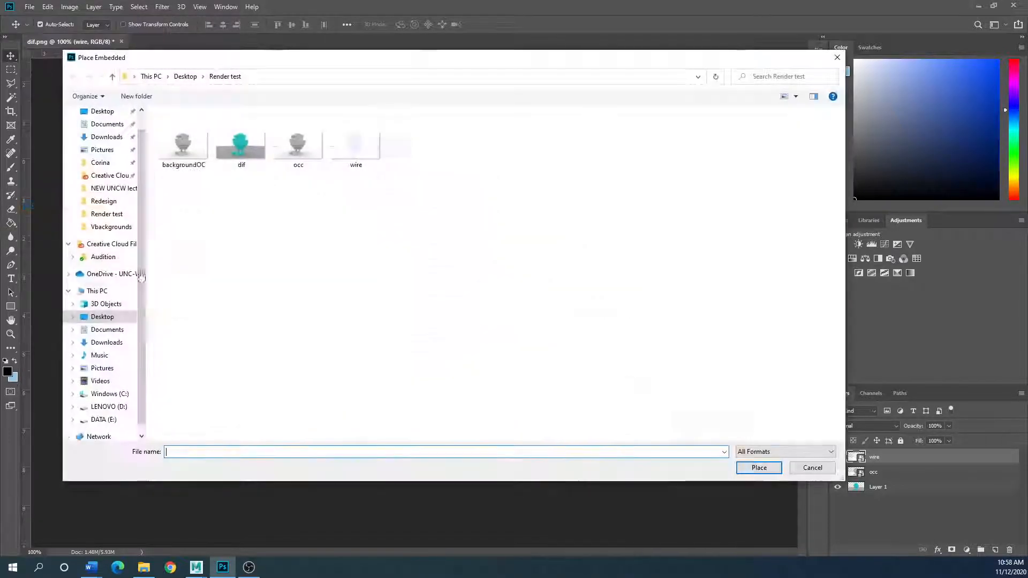
click(185, 147)
click(759, 468)
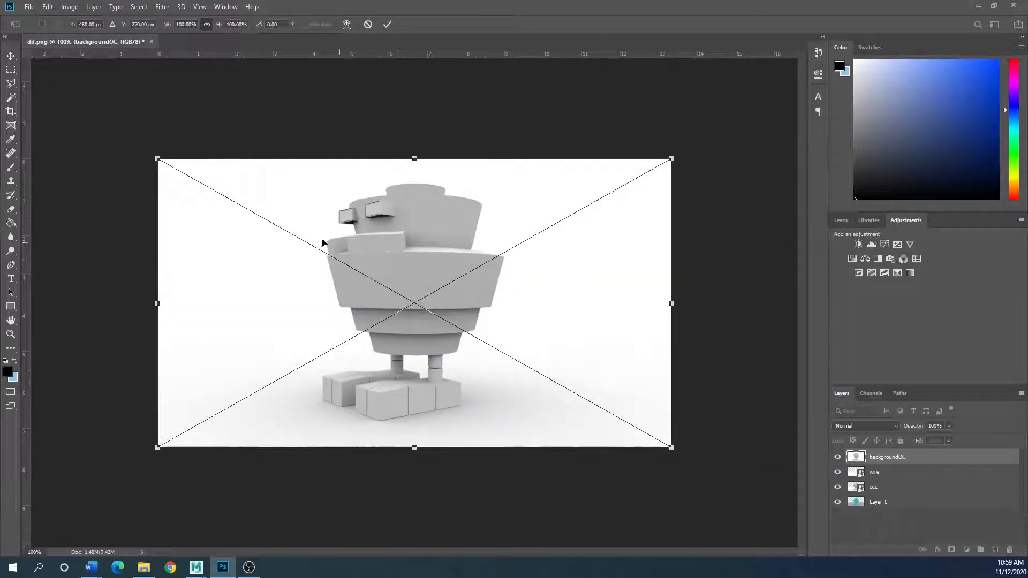
key(Return)
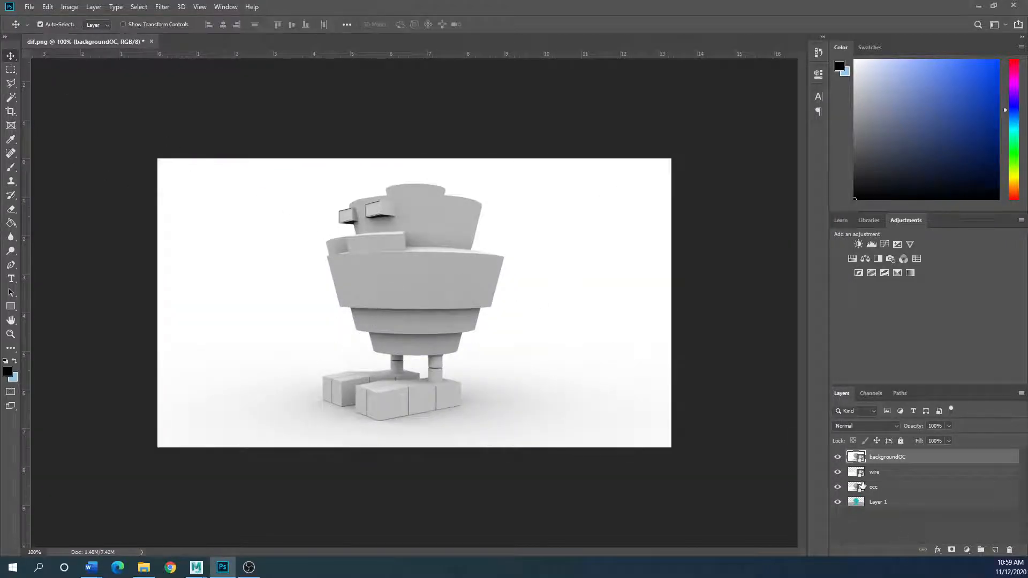
drag(918, 458, 905, 506)
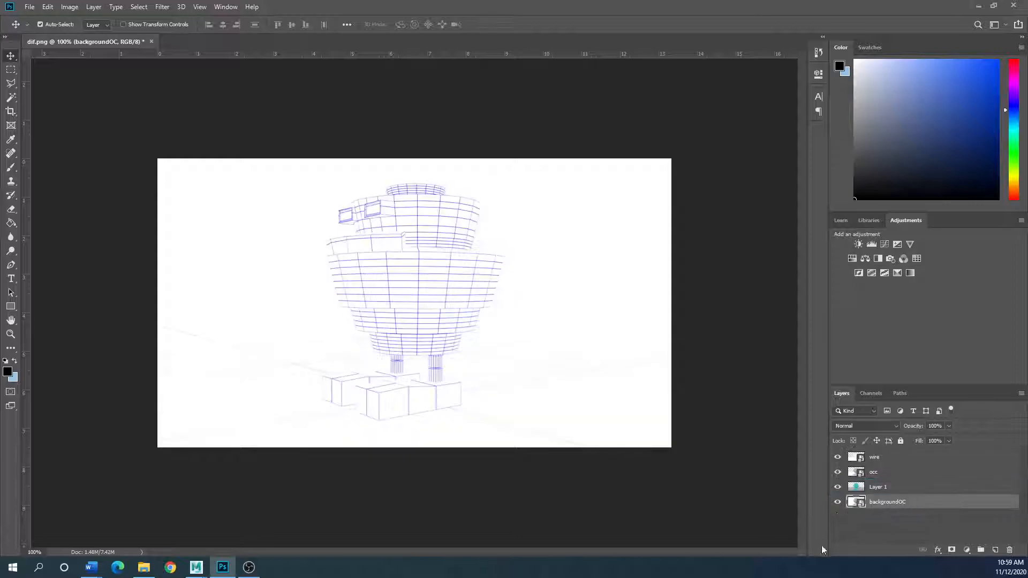
Step: Rasterize the wire and occ layers, and hide both of them along with the backgroundOC layer
click(837, 502)
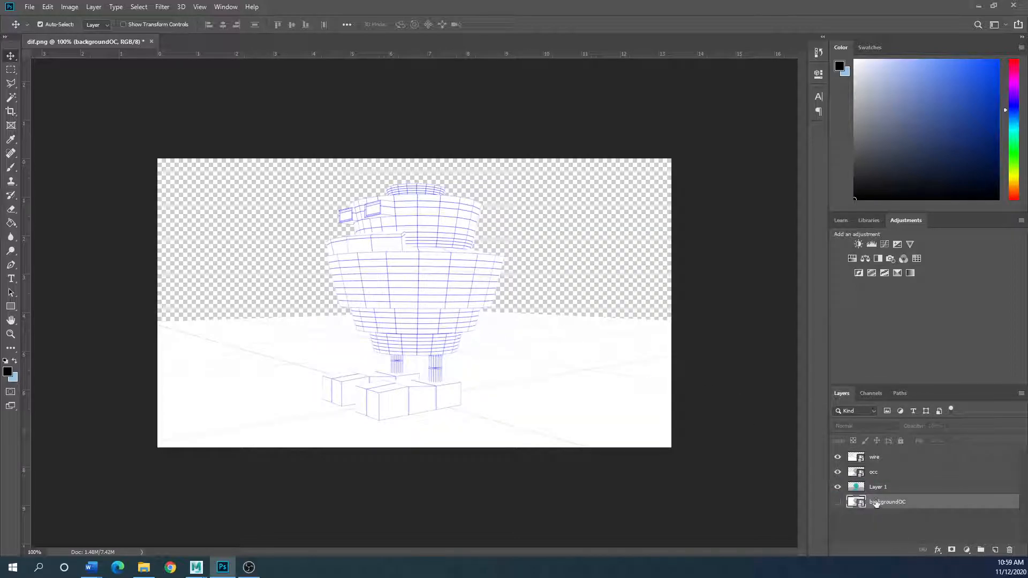
right_click(889, 459)
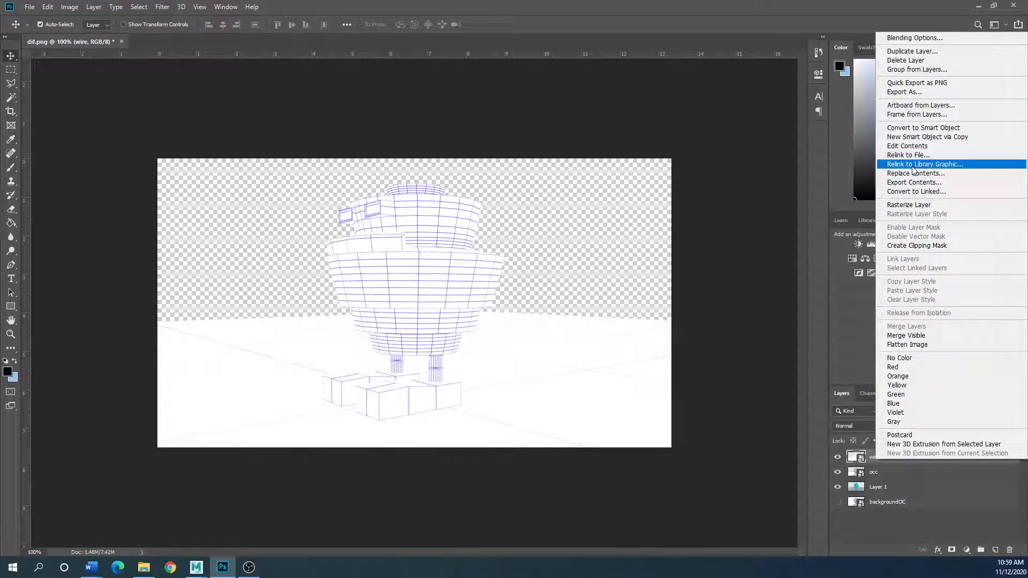
click(910, 205)
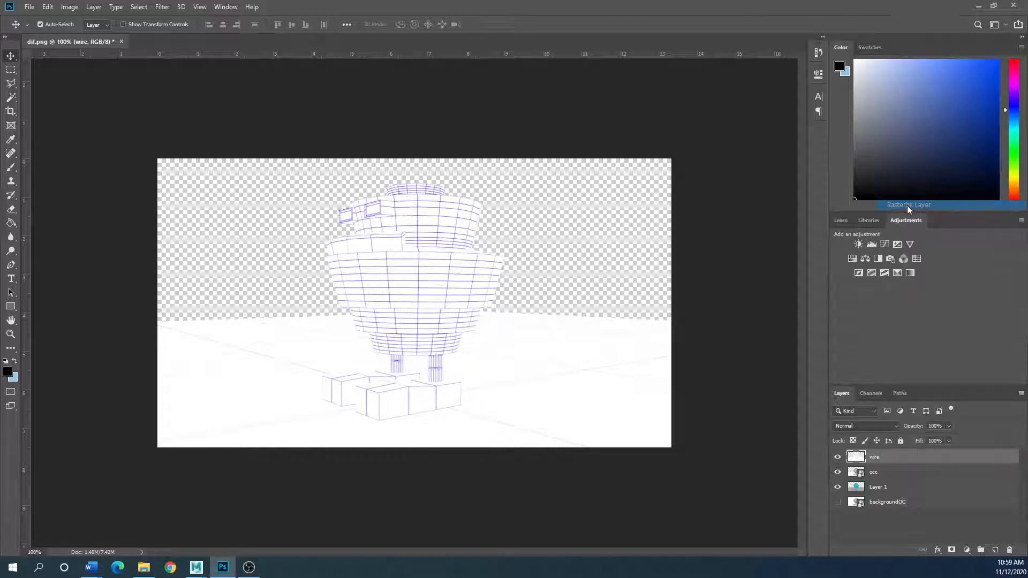
right_click(884, 472)
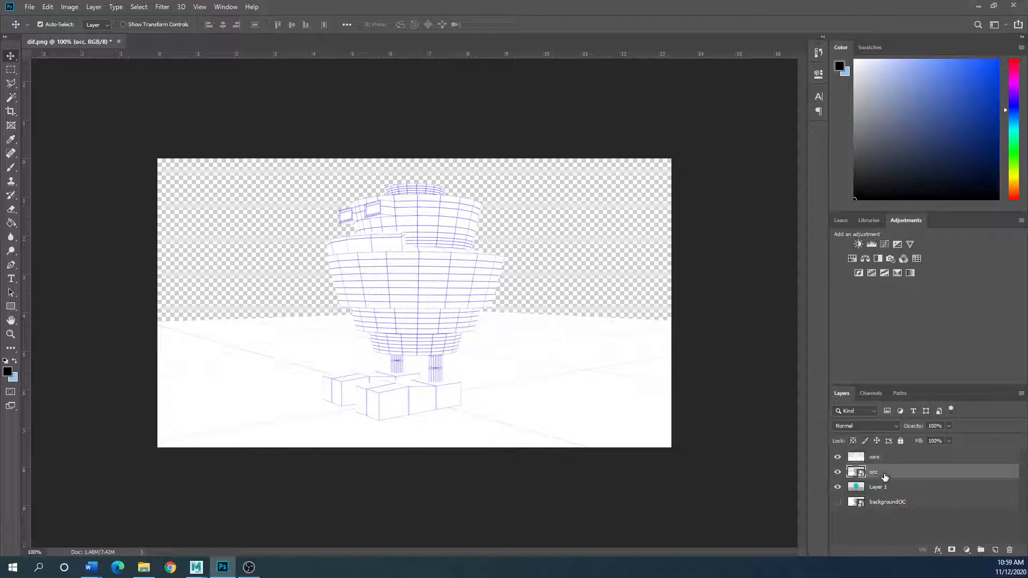
click(910, 219)
click(838, 456)
click(838, 472)
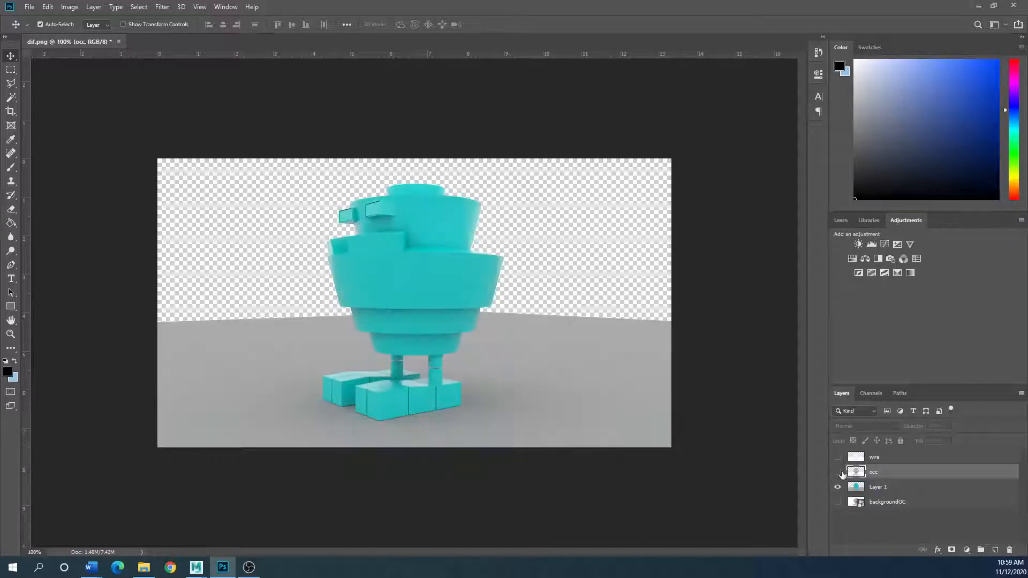
Step: Place the magenta and green striped background image from a Desktop folder as an embedded layer and move it beneath Layer 1
click(889, 489)
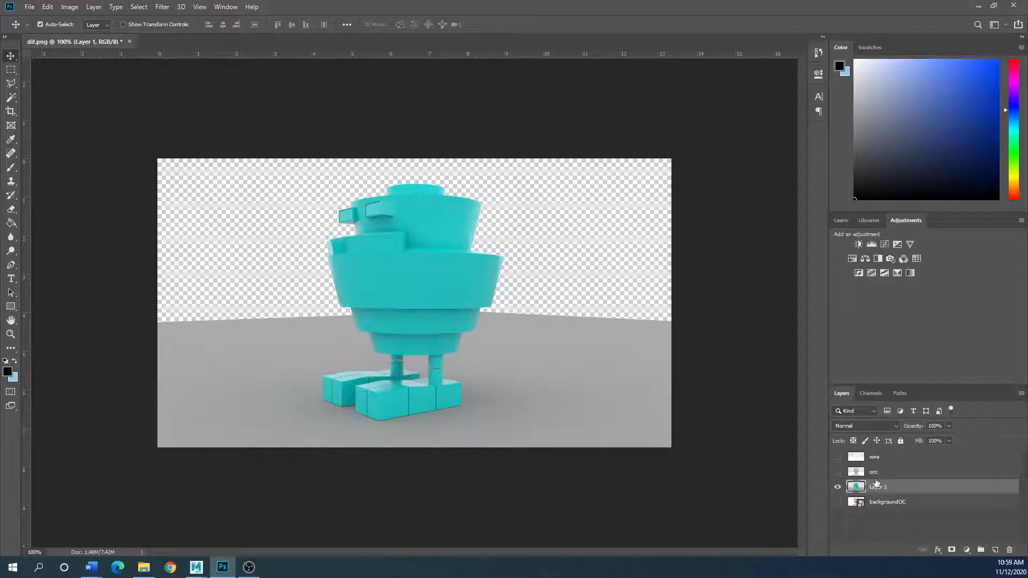
click(21, 8)
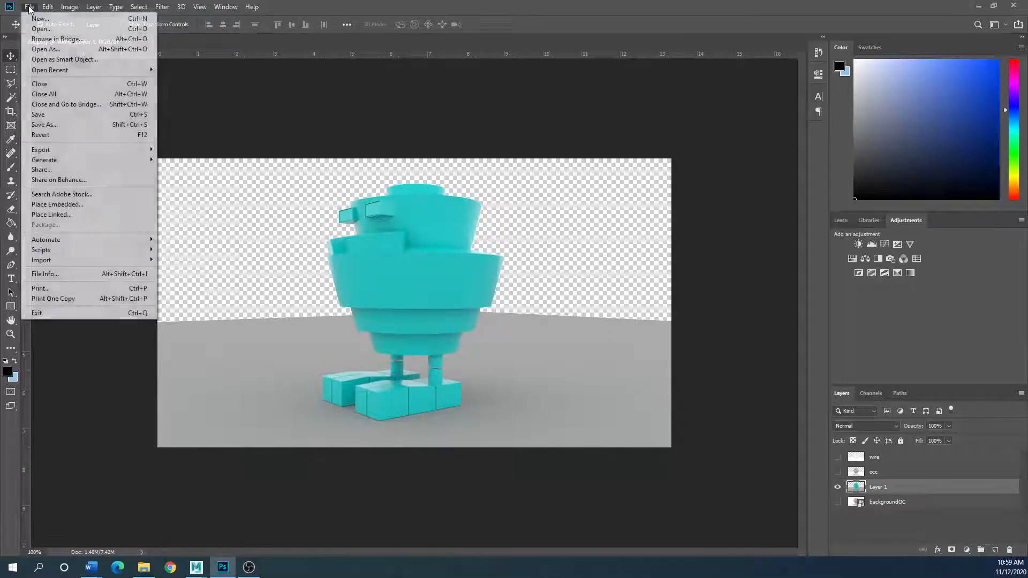
click(56, 204)
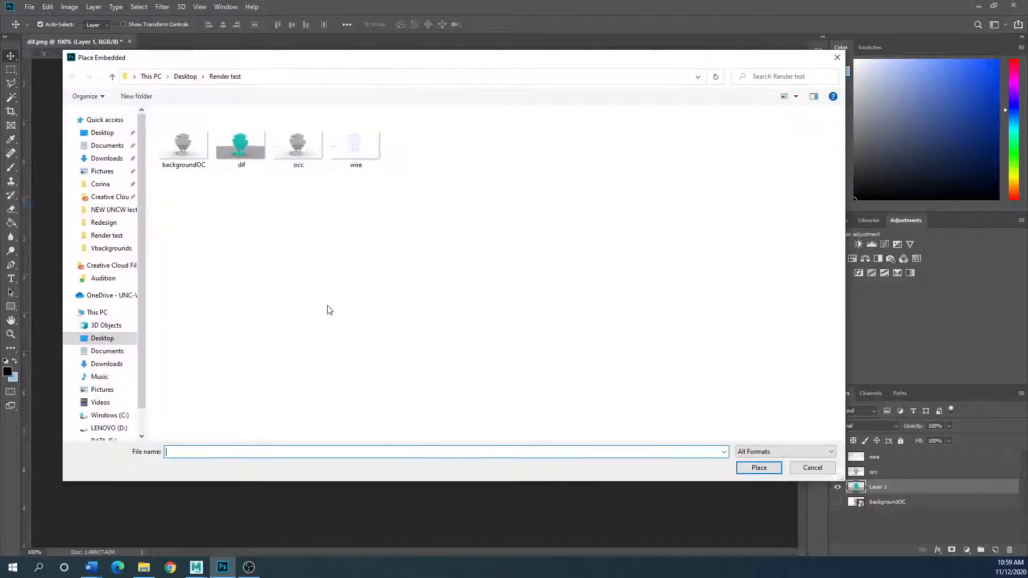
click(101, 133)
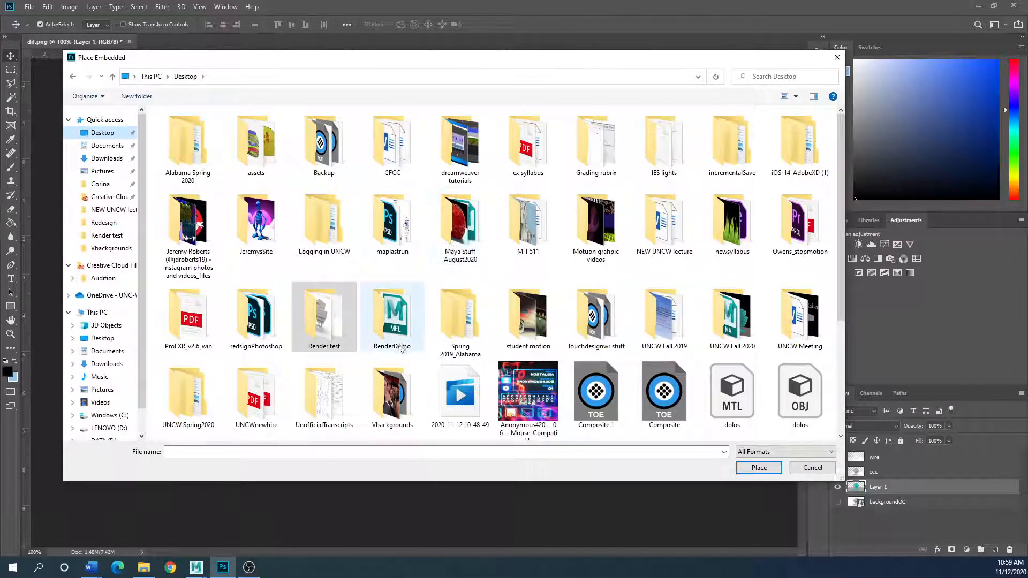
scroll(423, 244, down, 3)
double_click(364, 230)
click(183, 311)
click(753, 468)
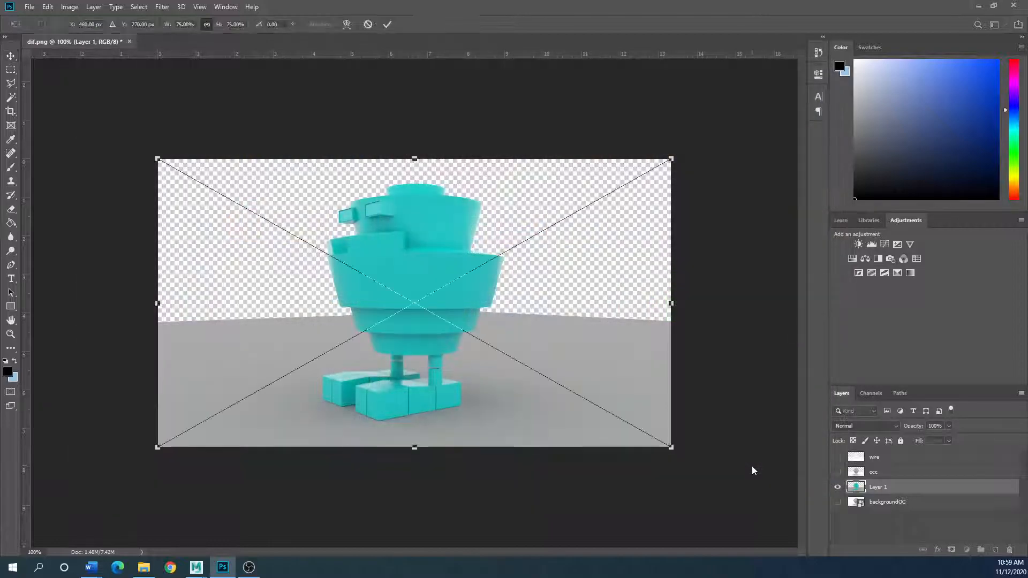
click(10, 56)
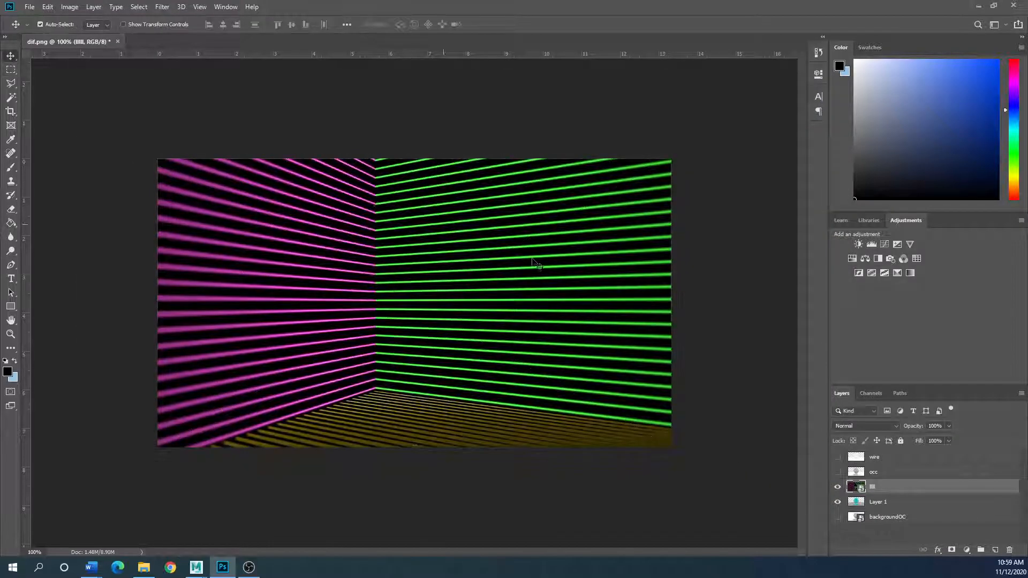
drag(940, 487, 905, 514)
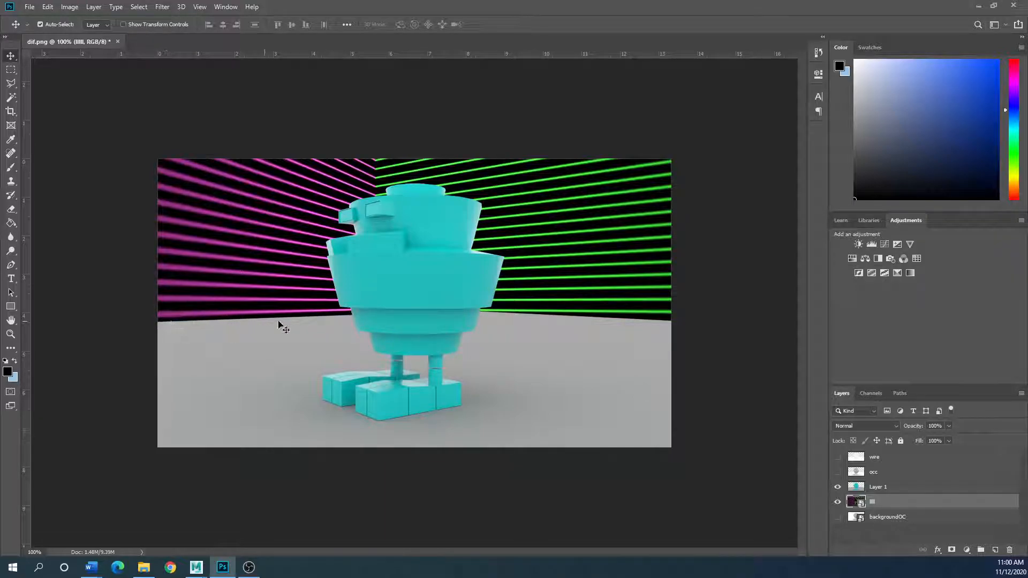
Step: Hide the striped background layer and turn on the occ layer above the diffuse pass
click(837, 501)
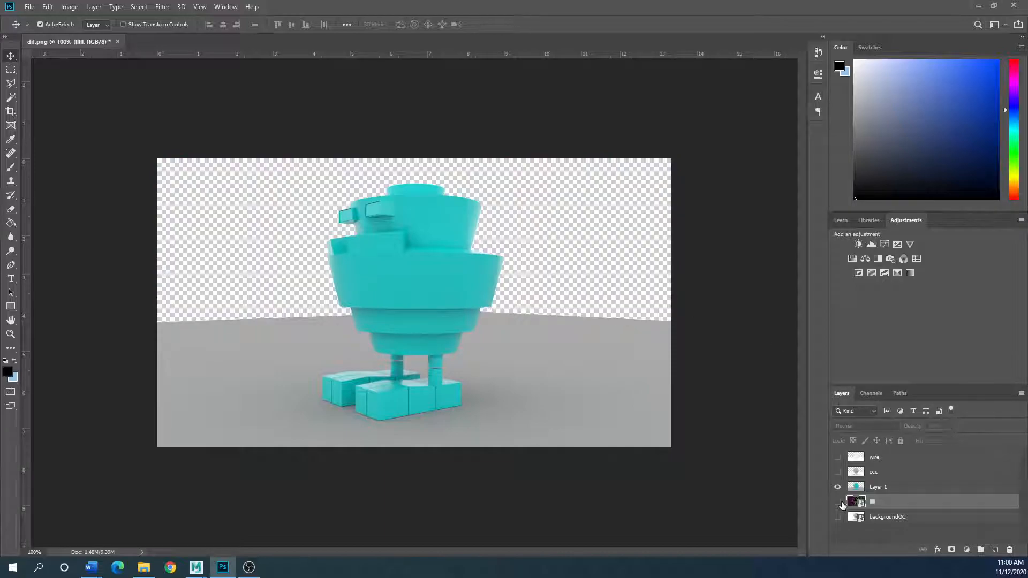
click(837, 472)
click(838, 472)
click(837, 472)
click(838, 471)
click(838, 472)
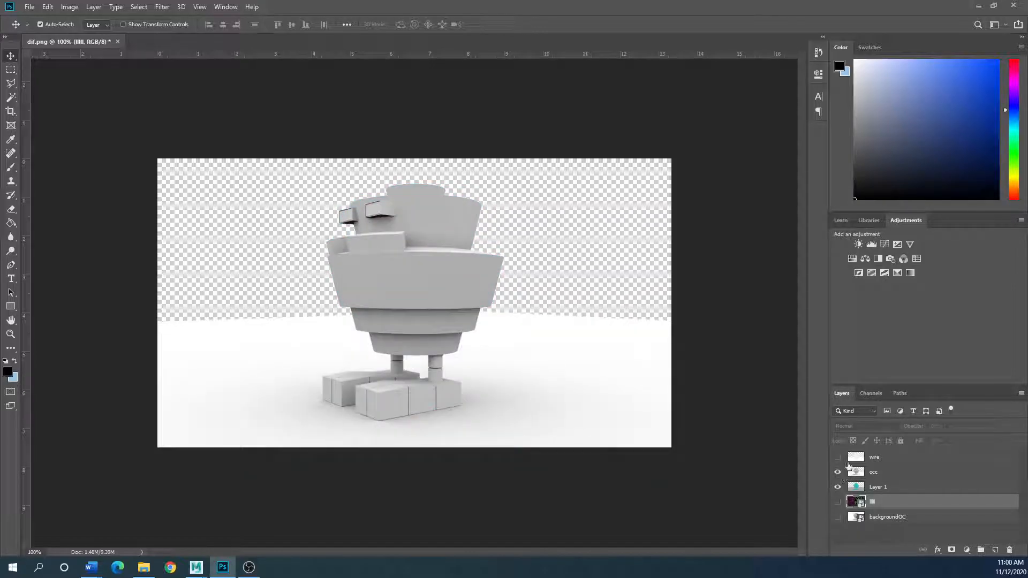
Step: Move the wire layer beneath Layer 1 and set the occ layer's blend mode to Multiply
click(897, 472)
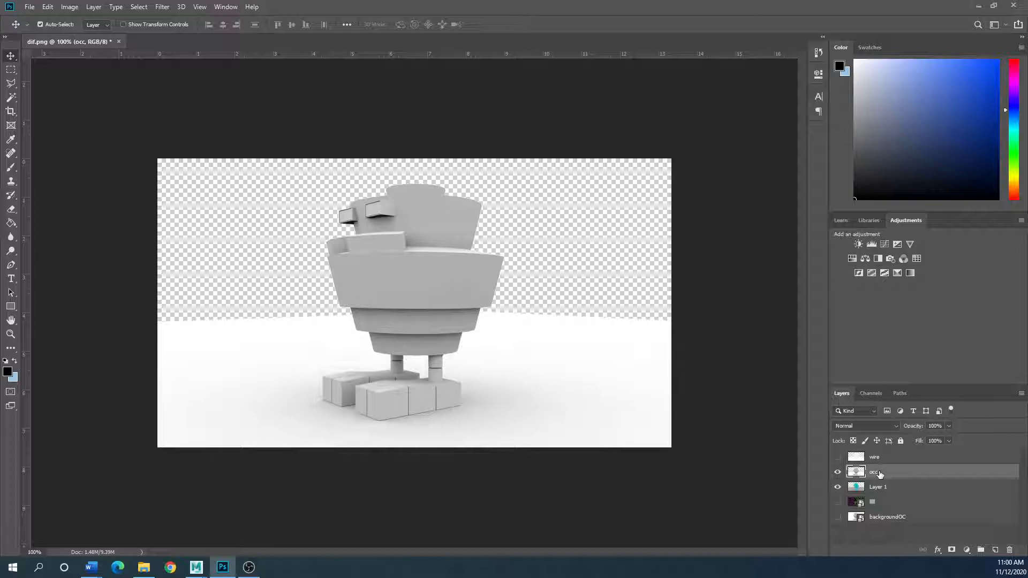
mouse_move(880, 475)
mouse_down()
mouse_move(878, 459)
mouse_move(876, 486)
mouse_up()
click(886, 458)
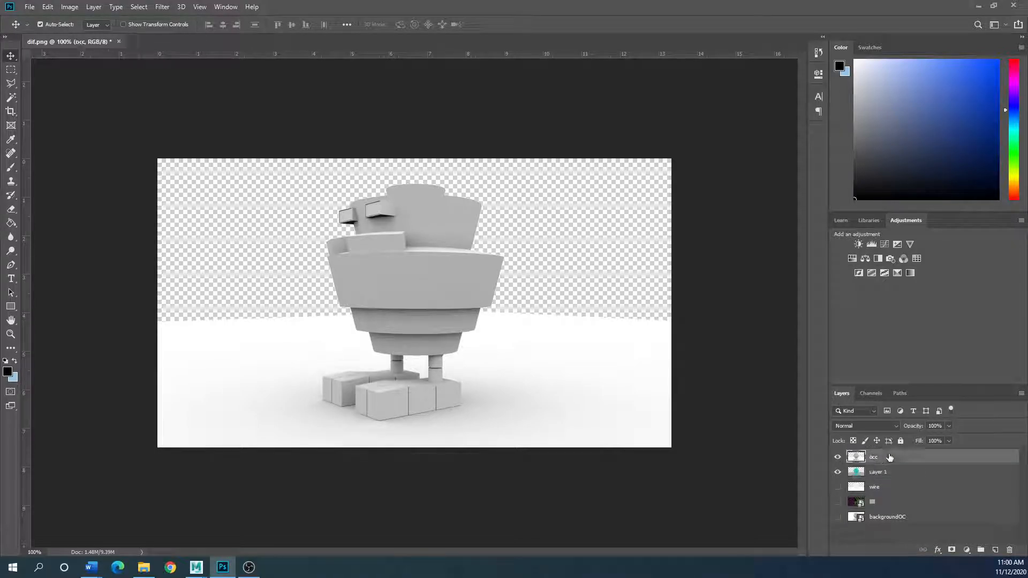
click(896, 423)
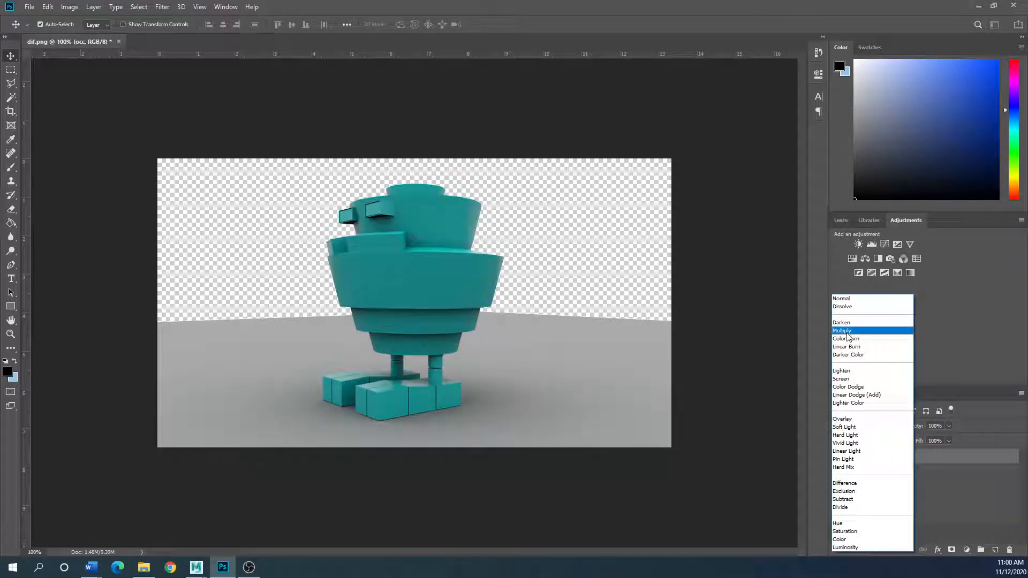
click(847, 332)
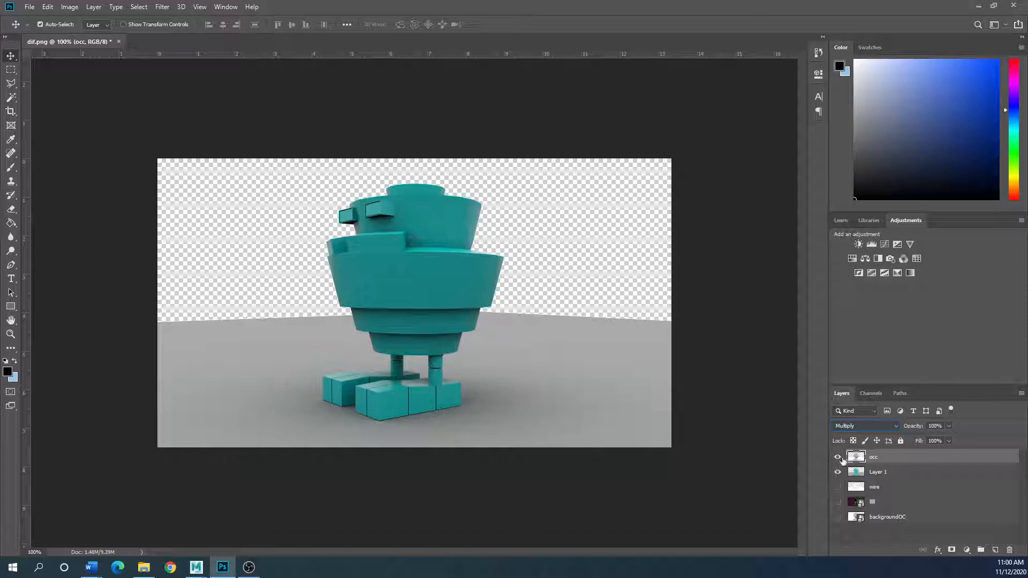
click(838, 457)
click(838, 458)
Step: Move the wire layer above the occ layer, make it visible and set its blend mode to Multiply
drag(886, 489, 887, 455)
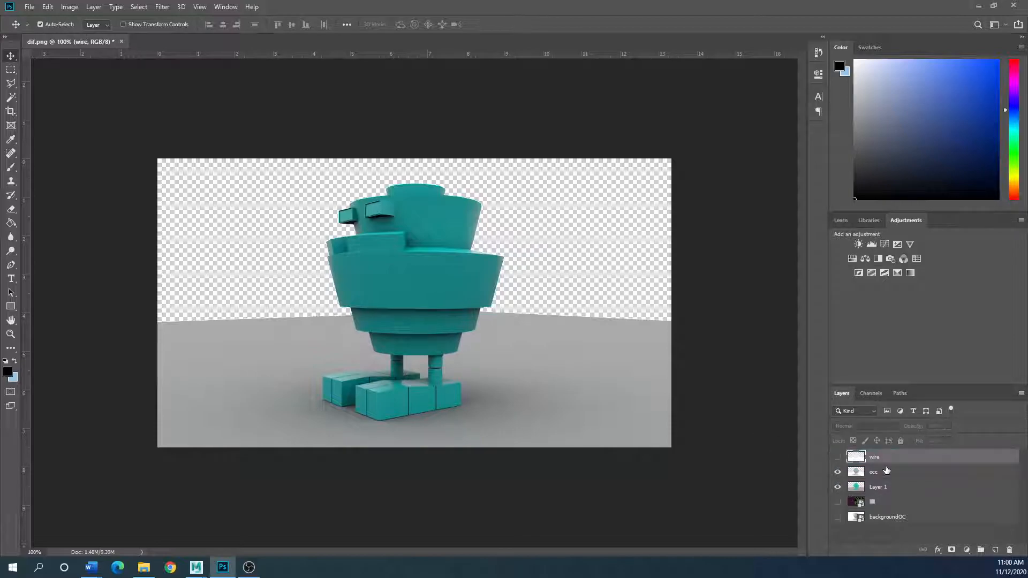
click(837, 456)
click(889, 426)
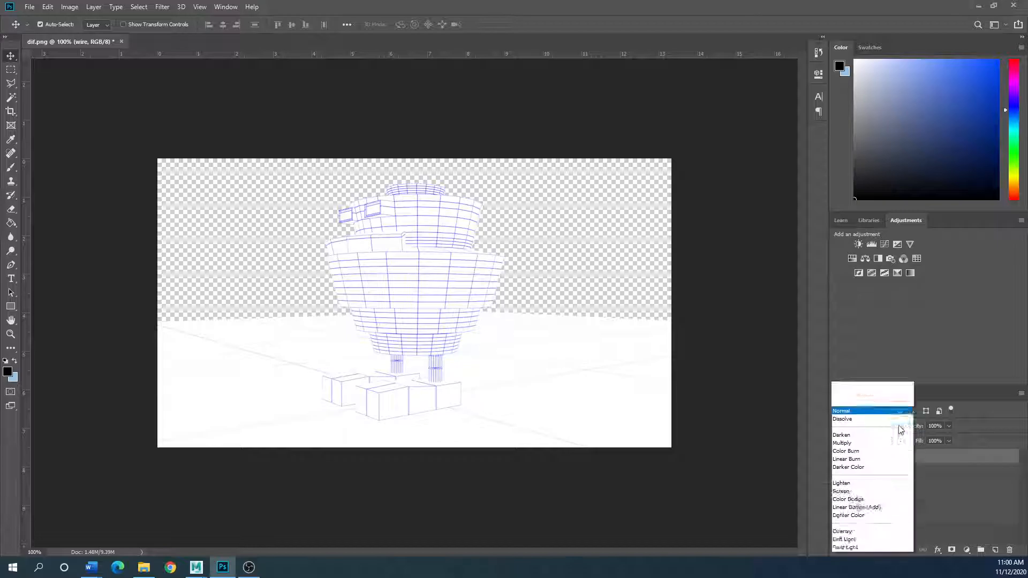
click(844, 330)
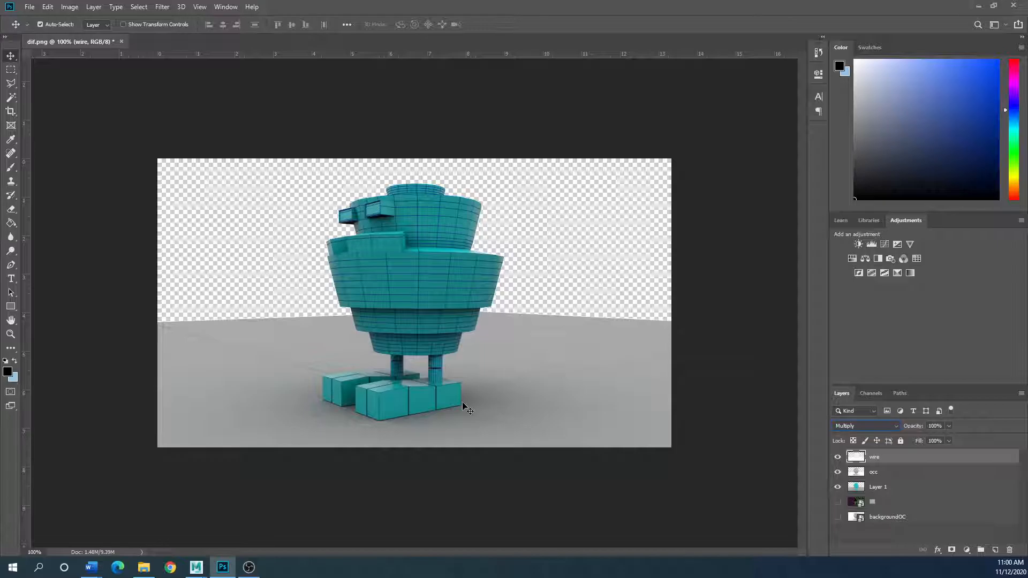
Step: Try lowering the wire layer's opacity to 13%, and return it to 100%
click(949, 426)
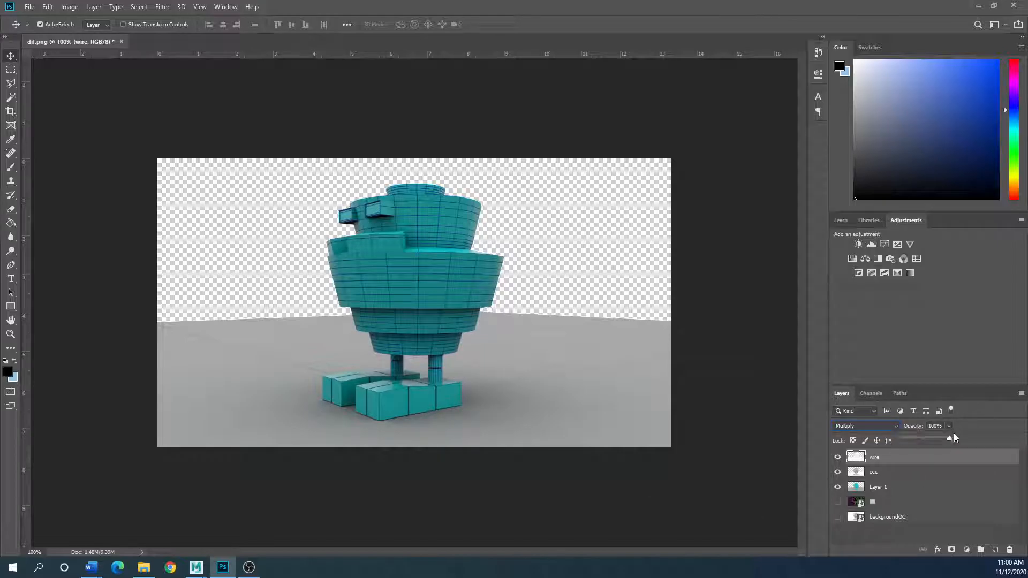
drag(949, 438, 921, 444)
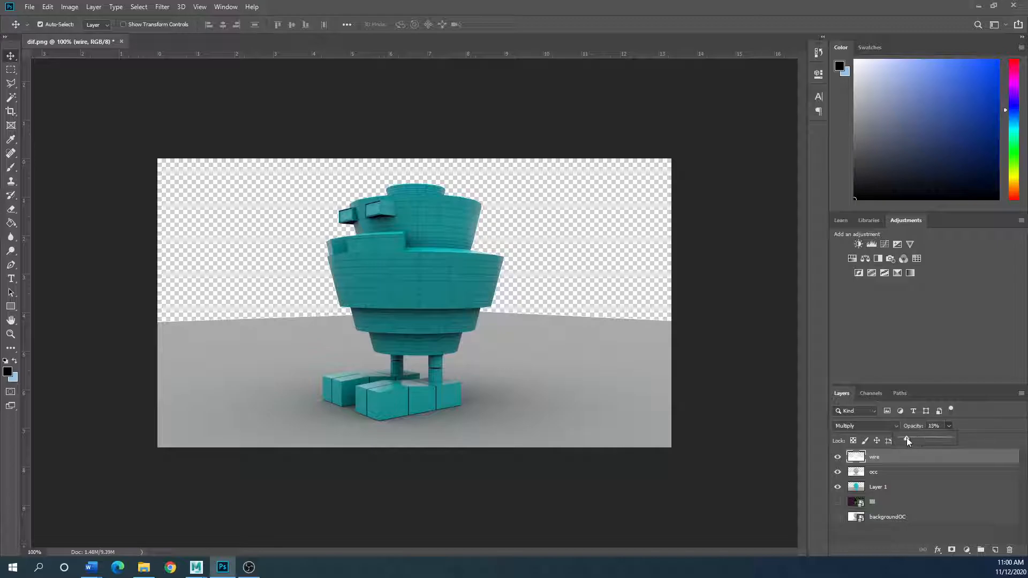
drag(907, 438, 957, 436)
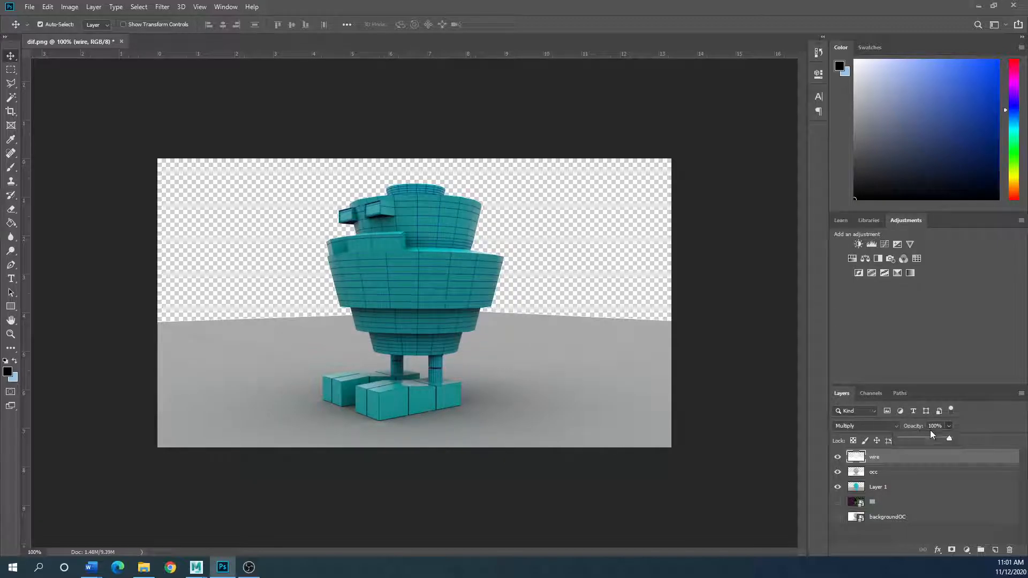
Step: Show the striped background layer behind the robot and compare the composite with the wire layer and Layer 1 switched off and on
click(838, 456)
click(837, 457)
click(838, 456)
click(838, 501)
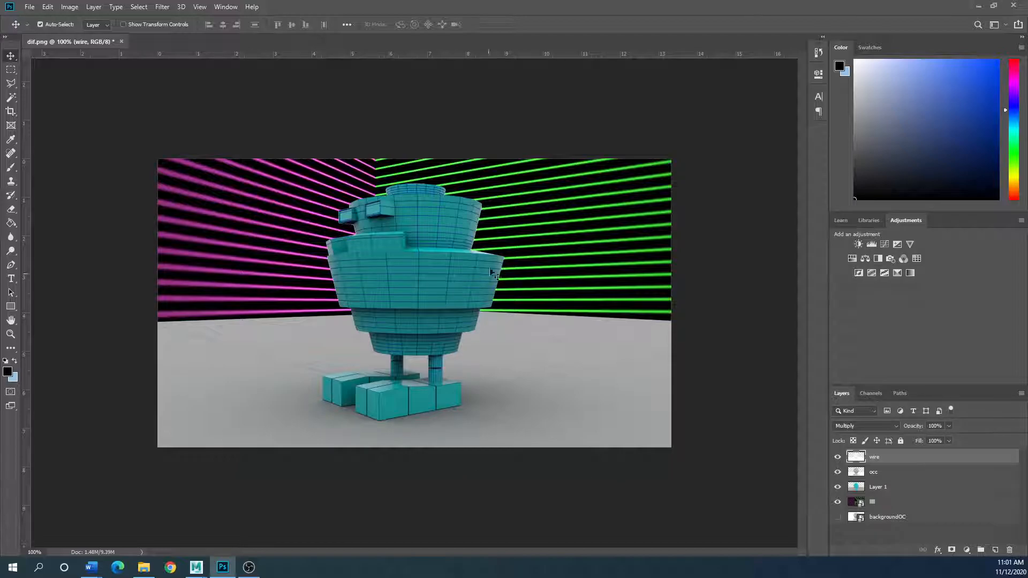
click(837, 487)
click(838, 487)
click(839, 457)
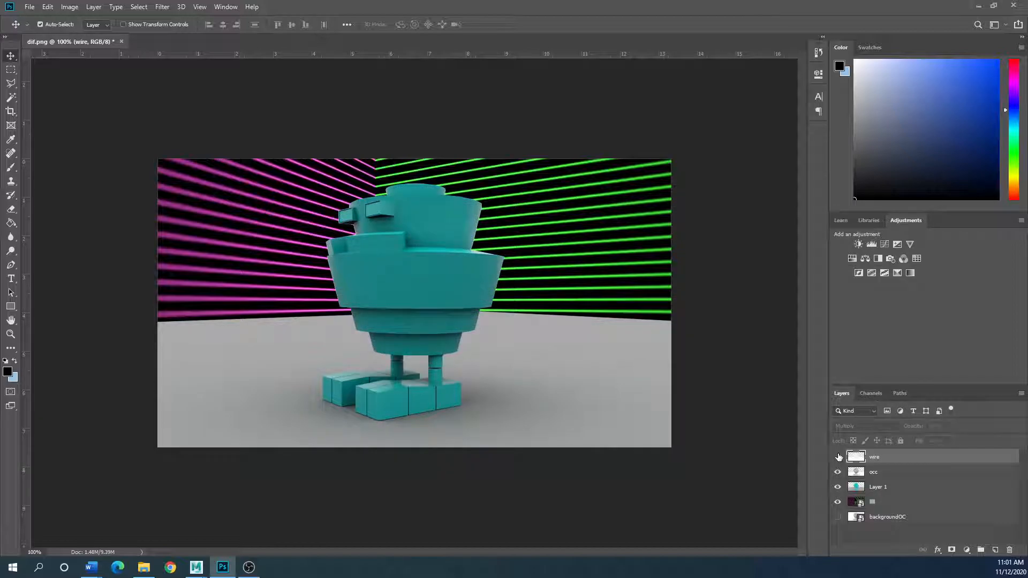
click(897, 474)
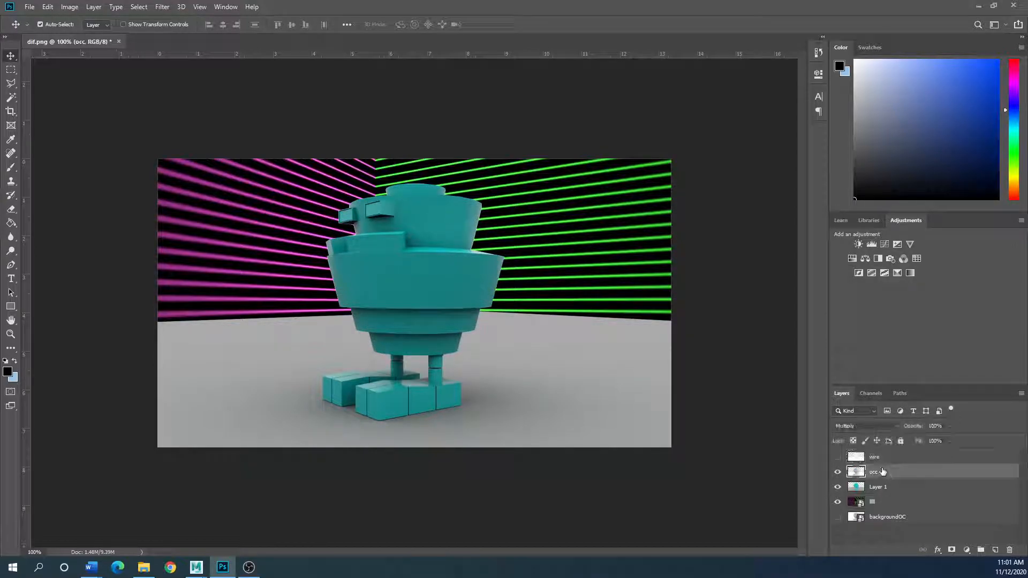
click(888, 458)
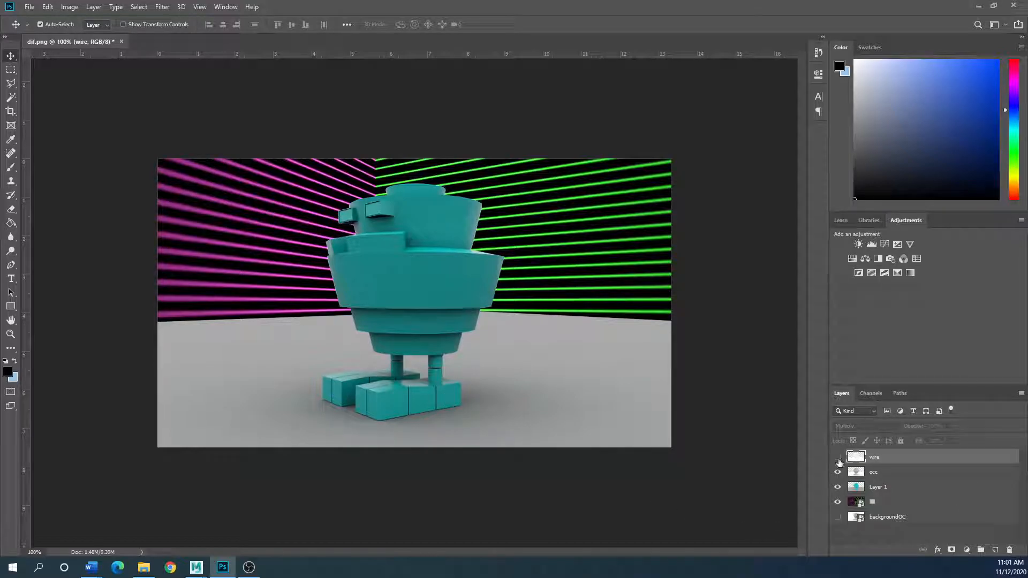
click(838, 457)
Step: Move the wire layer directly above backgroundOC and hide the occ, Layer 1 and striped background layers
drag(887, 459, 881, 509)
click(837, 456)
click(838, 471)
click(838, 486)
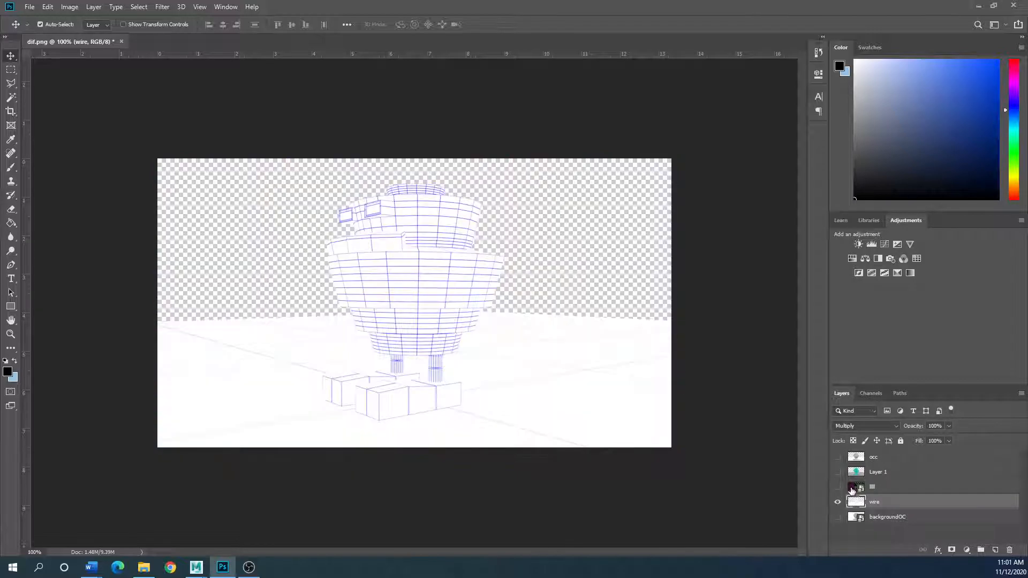
Step: Move the striped background layer to the bottom of the stack and show the backgroundOC layer beneath the wire layer
drag(905, 488, 905, 519)
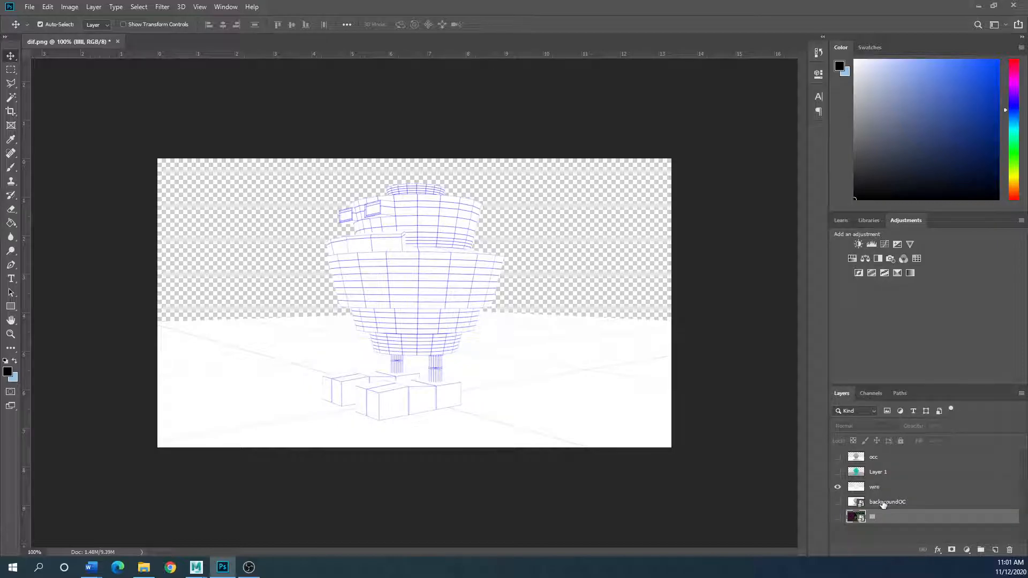
click(838, 502)
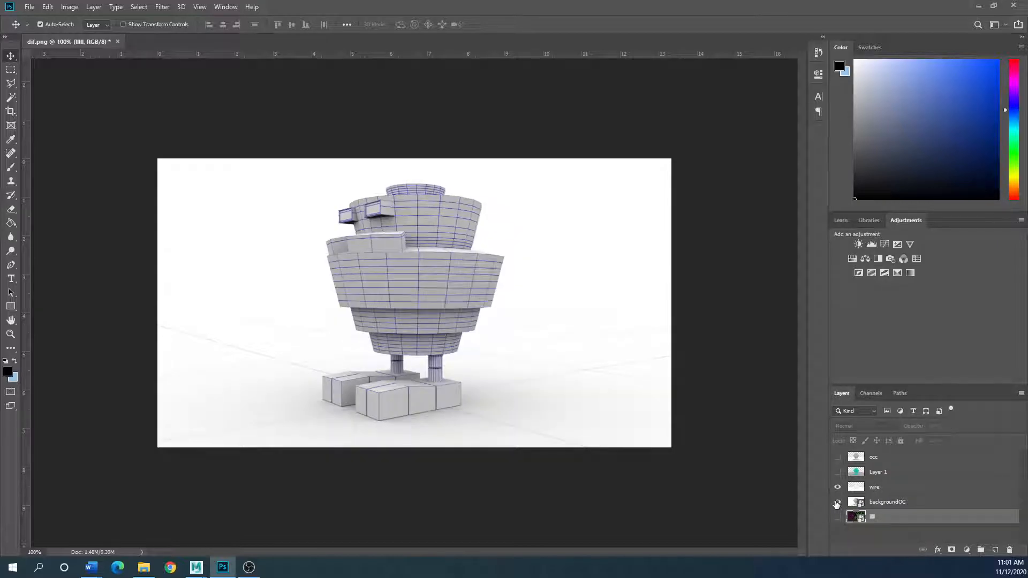
click(884, 488)
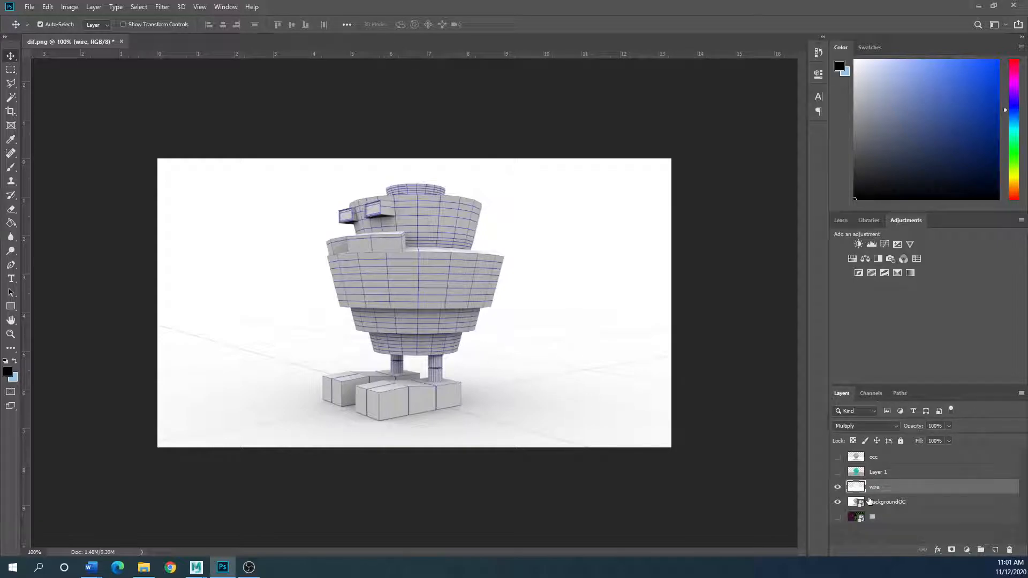
Step: Hide the wire and backgroundOC layers and show Layer 1 with the occ layer above it
click(874, 472)
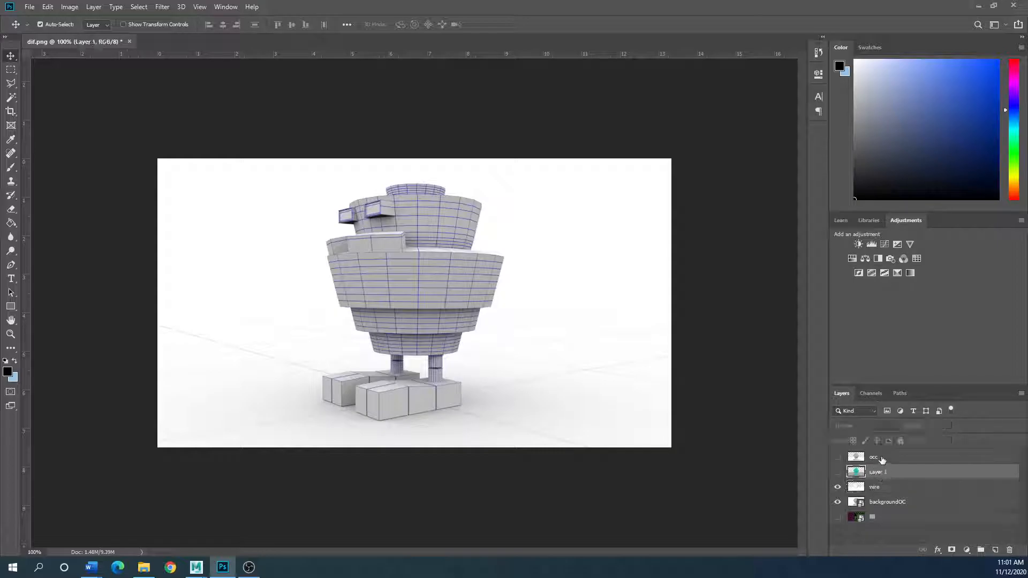
click(838, 487)
click(838, 502)
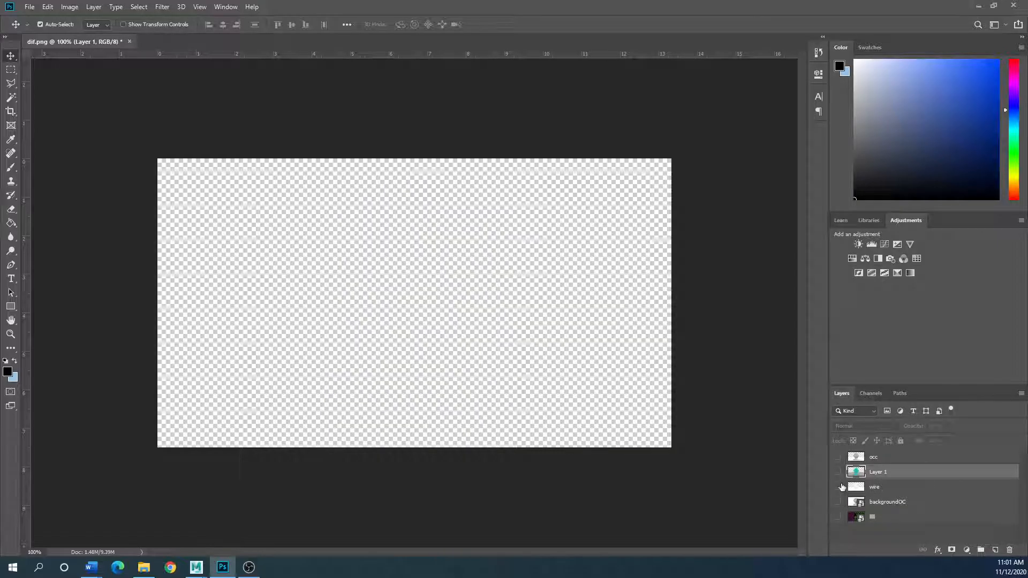
click(837, 472)
click(838, 457)
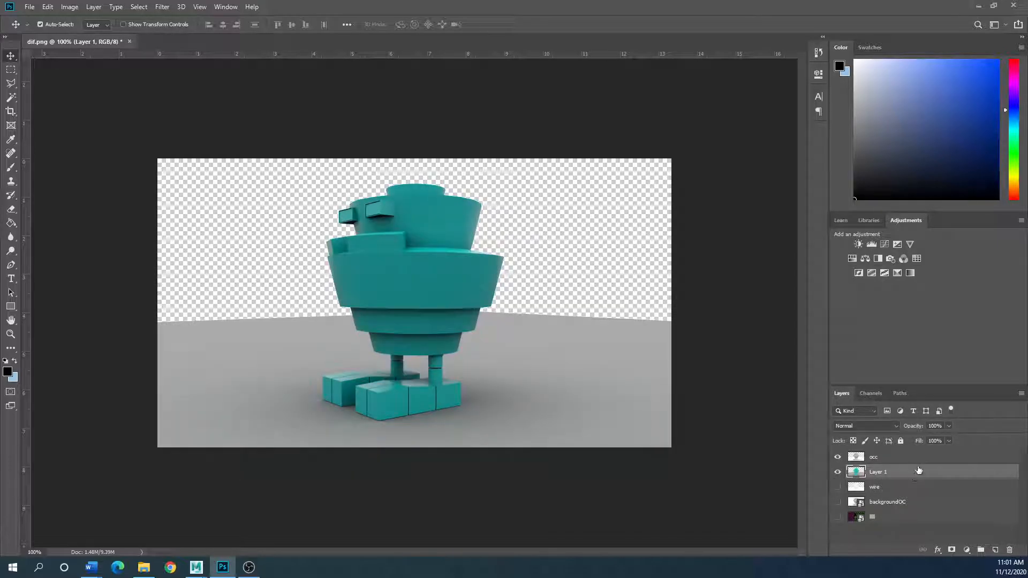
Step: Merge the visible occ and Layer 1 layers into one, and show the wire and backgroundOC layers beneath it
shift+click(876, 458)
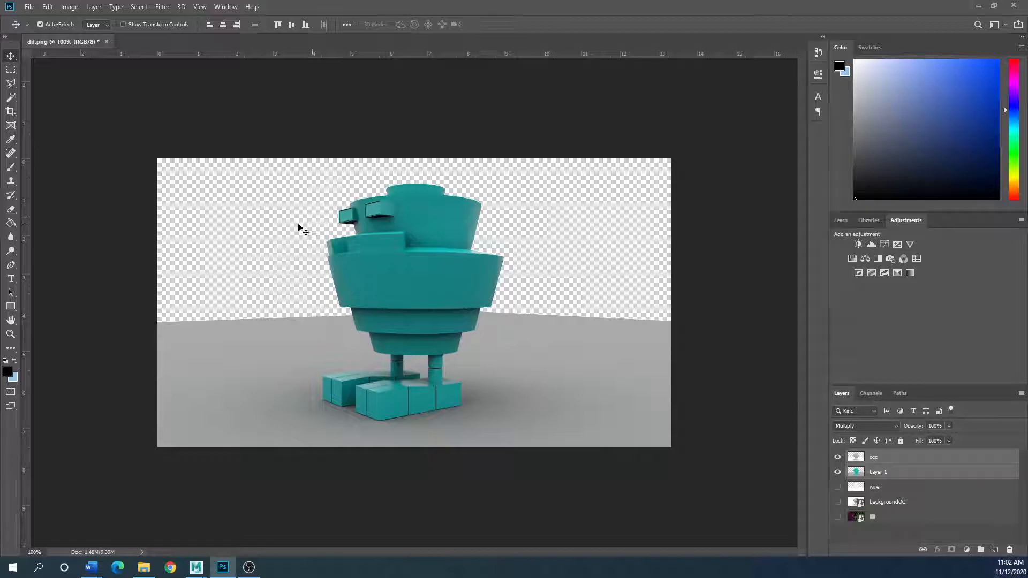
click(95, 7)
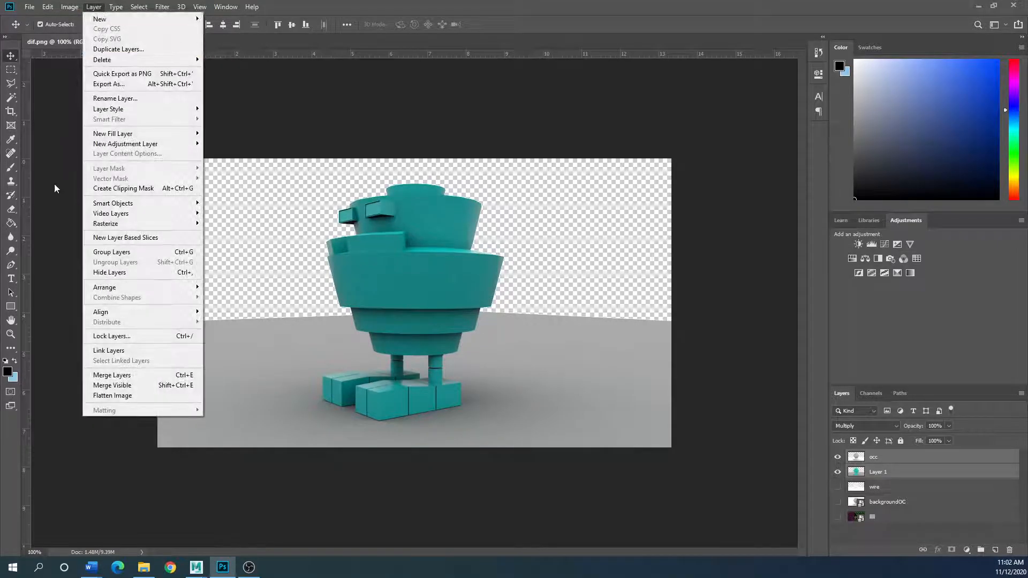
click(116, 386)
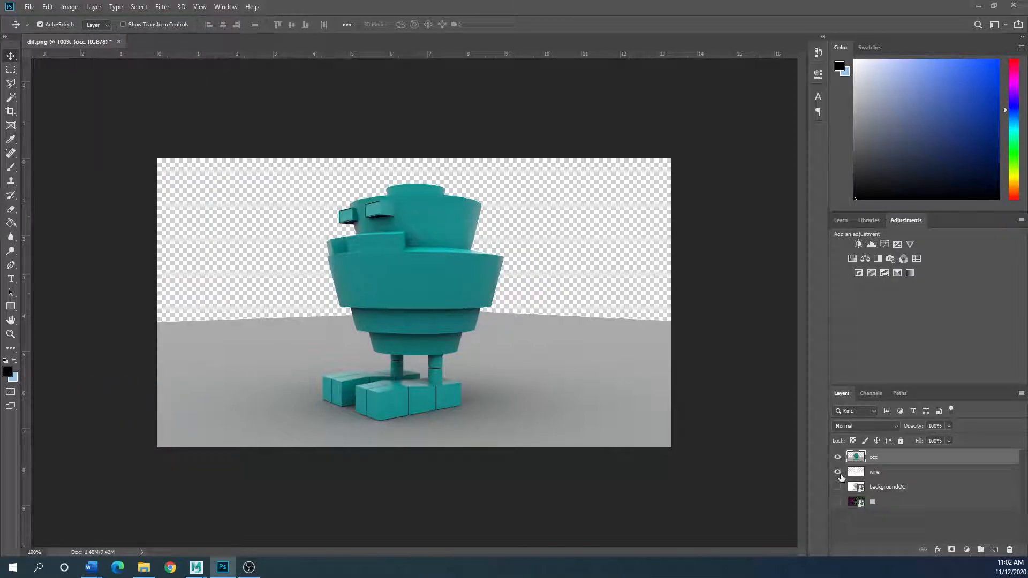
click(838, 488)
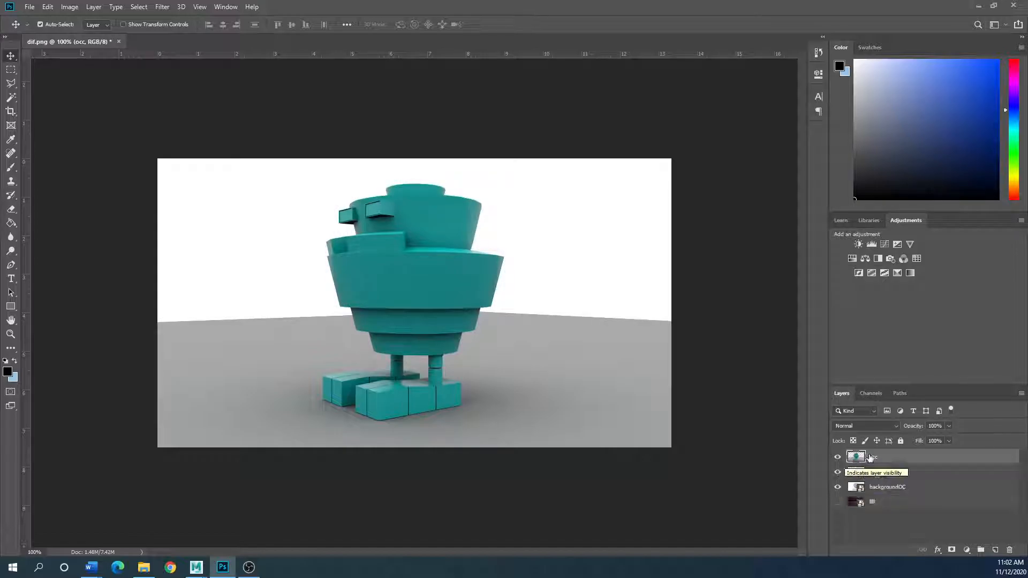
click(10, 71)
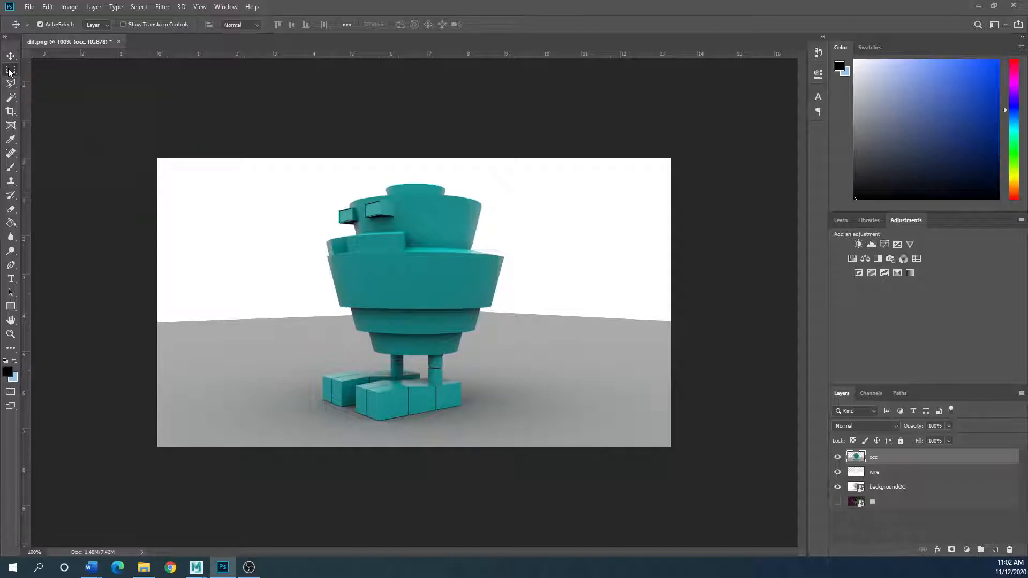
drag(121, 143, 396, 410)
drag(397, 447, 215, 171)
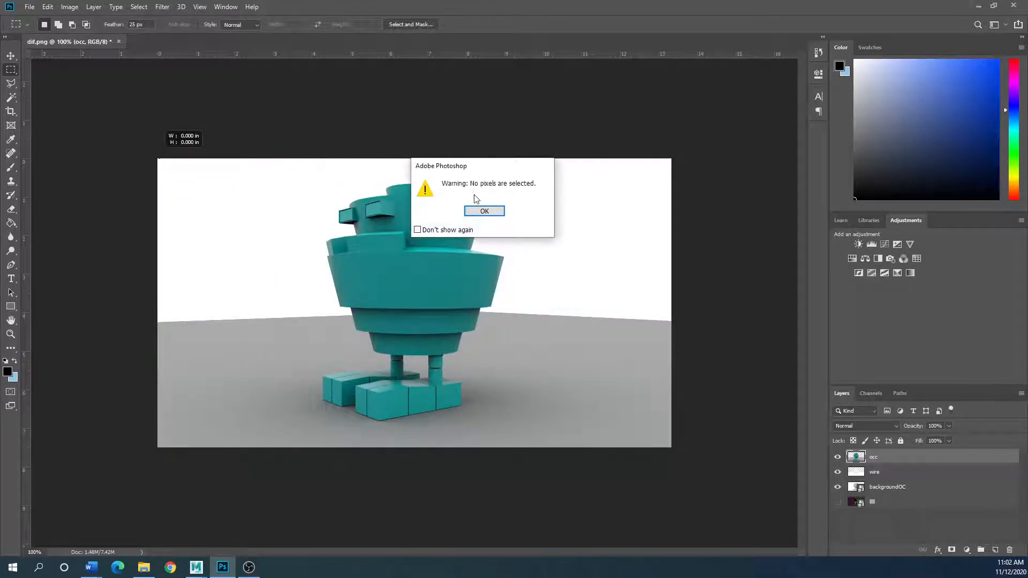
click(484, 210)
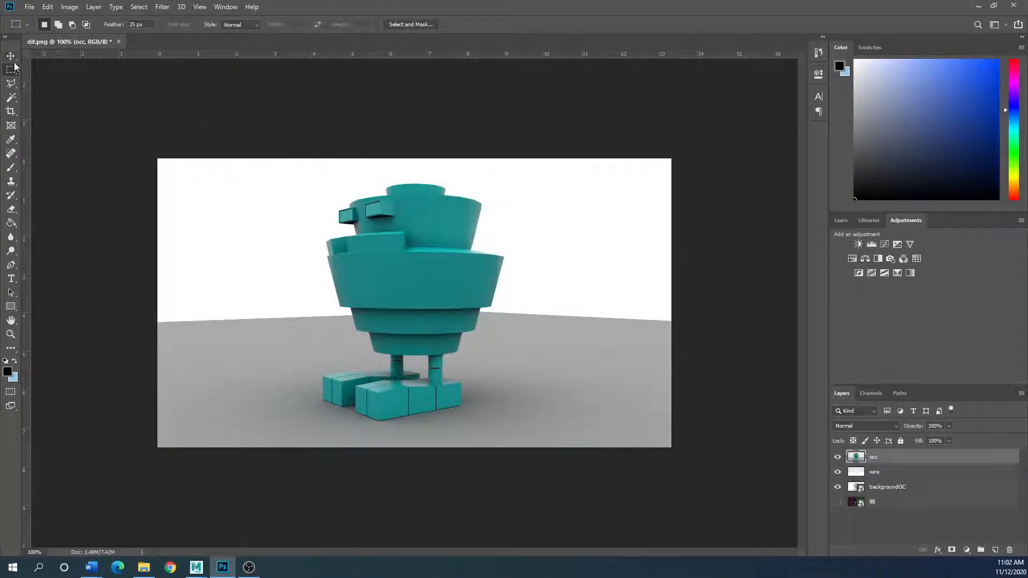
Step: Select the lower-right diagonal half of the image with the Polygonal Lasso and try deleting it from the merged occ layer
click(11, 83)
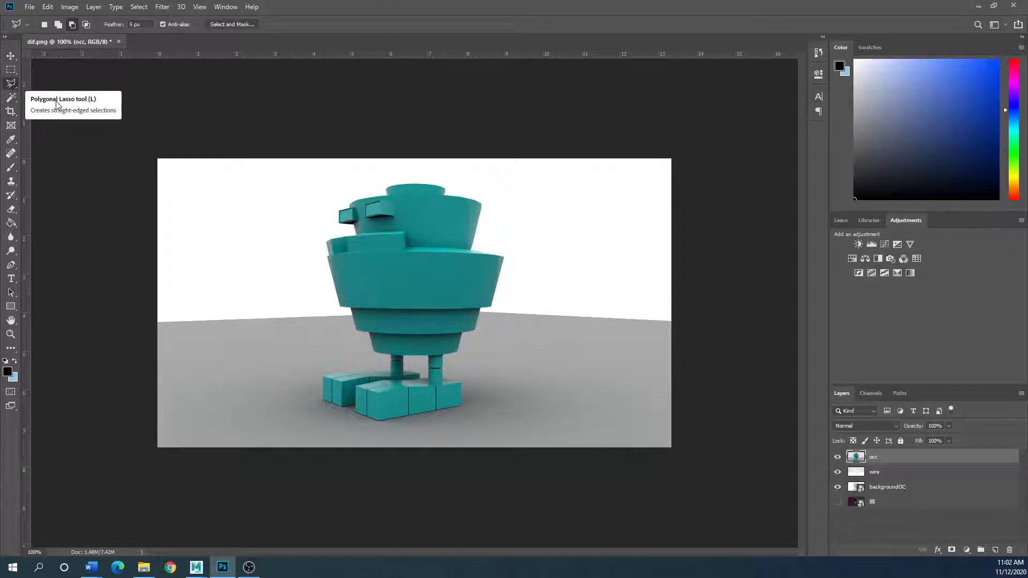
right_click(11, 83)
click(67, 93)
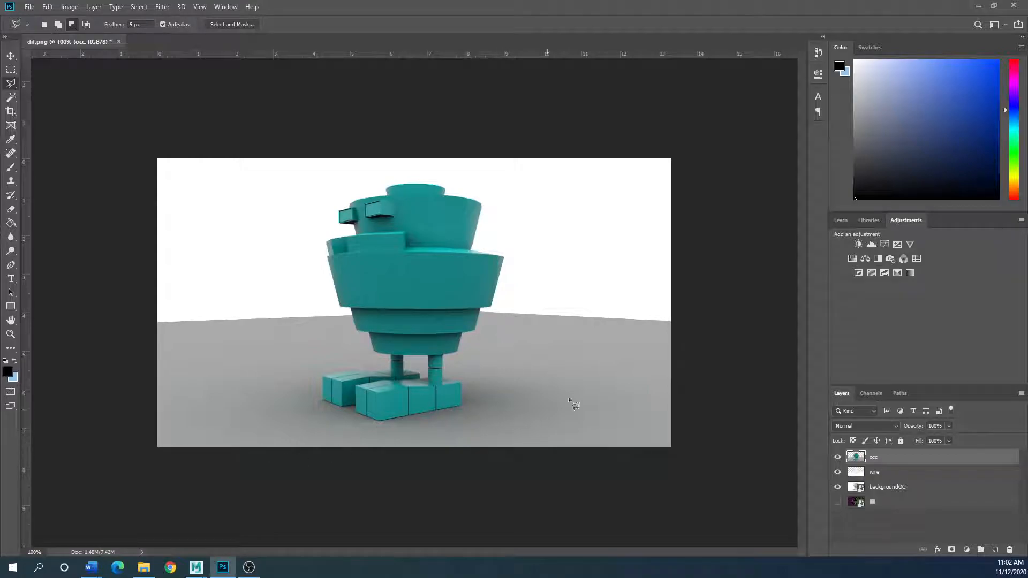
click(727, 147)
click(147, 466)
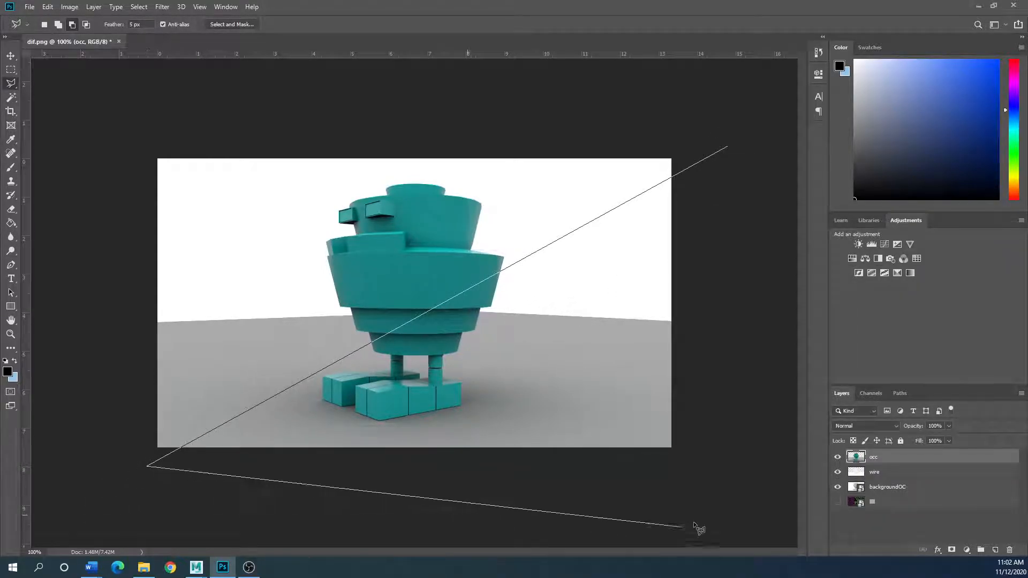
click(711, 493)
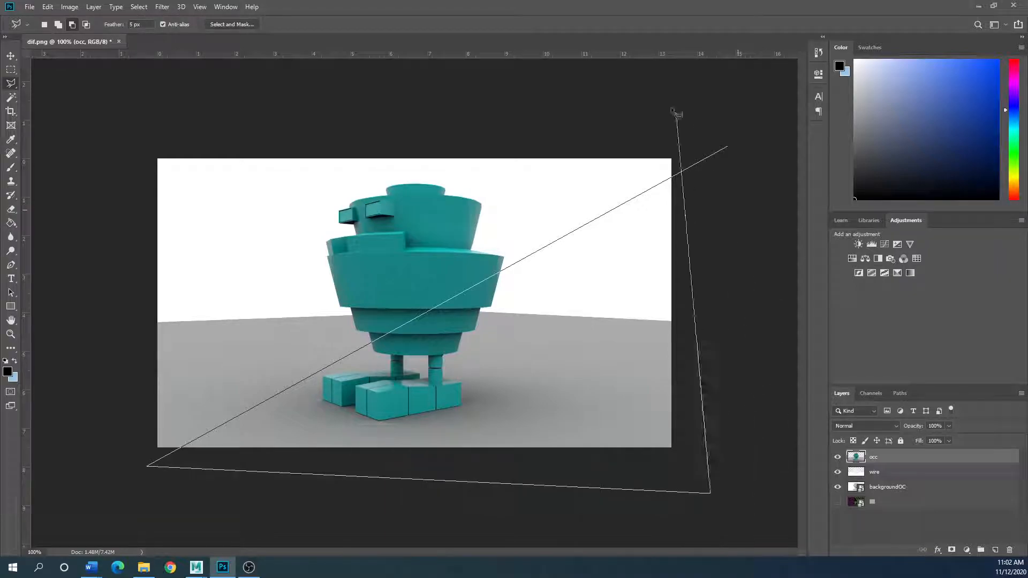
click(728, 148)
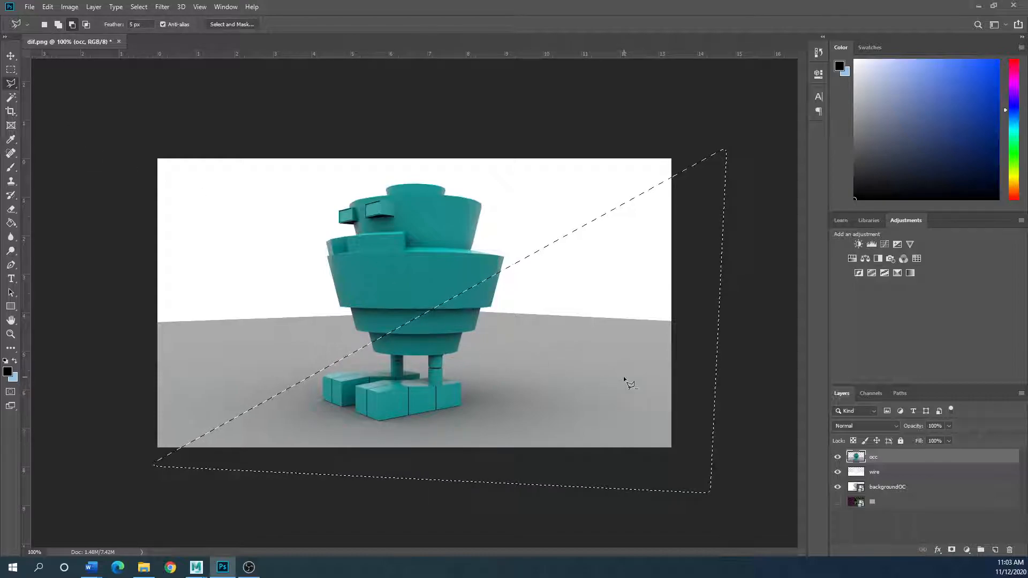
key(Delete)
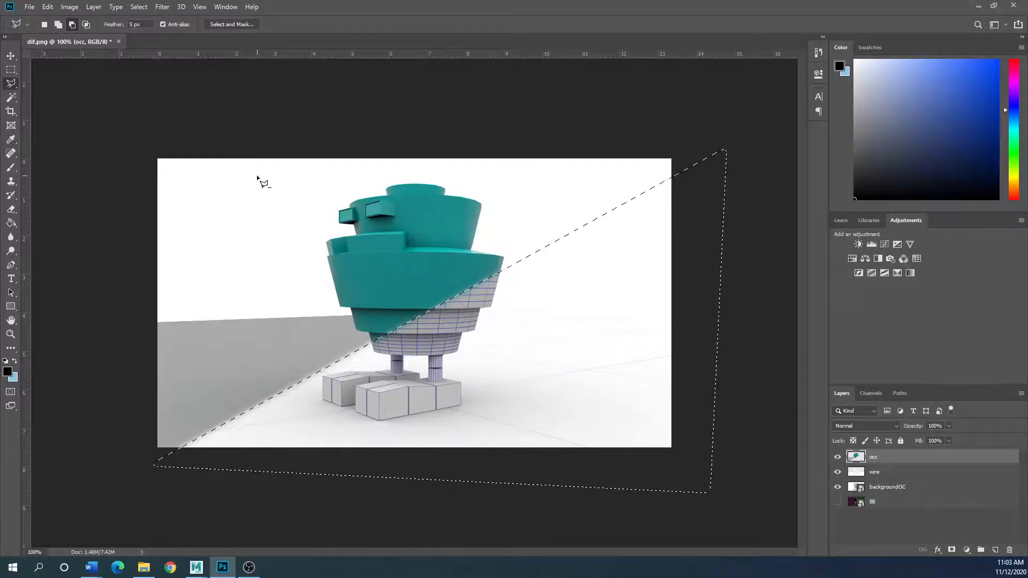
key(ctrl+z)
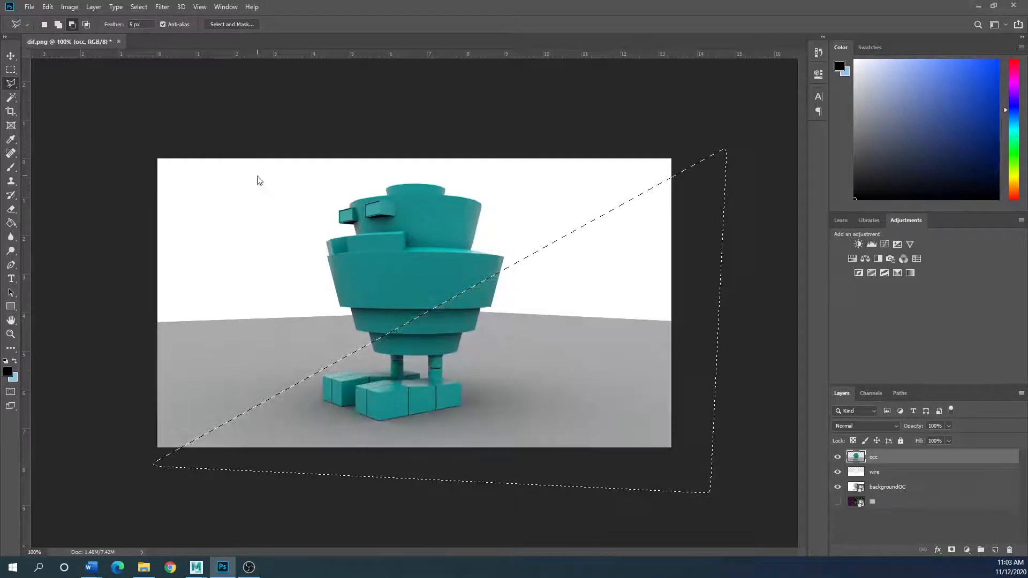
Step: Refine the selection in Select and Mask with Shift Edge +79% and Contrast 5%, and invert it
click(220, 23)
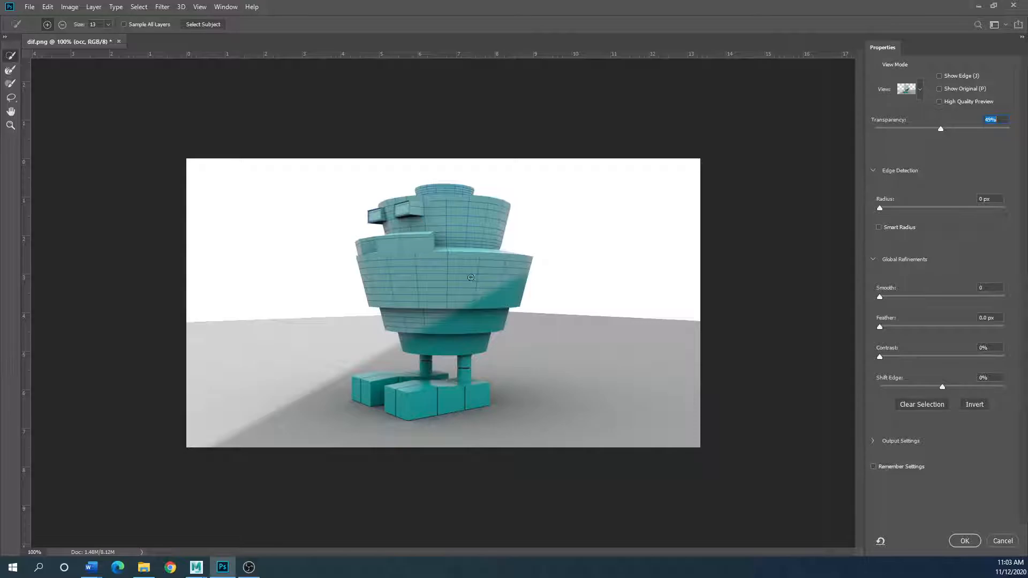
drag(942, 387, 991, 386)
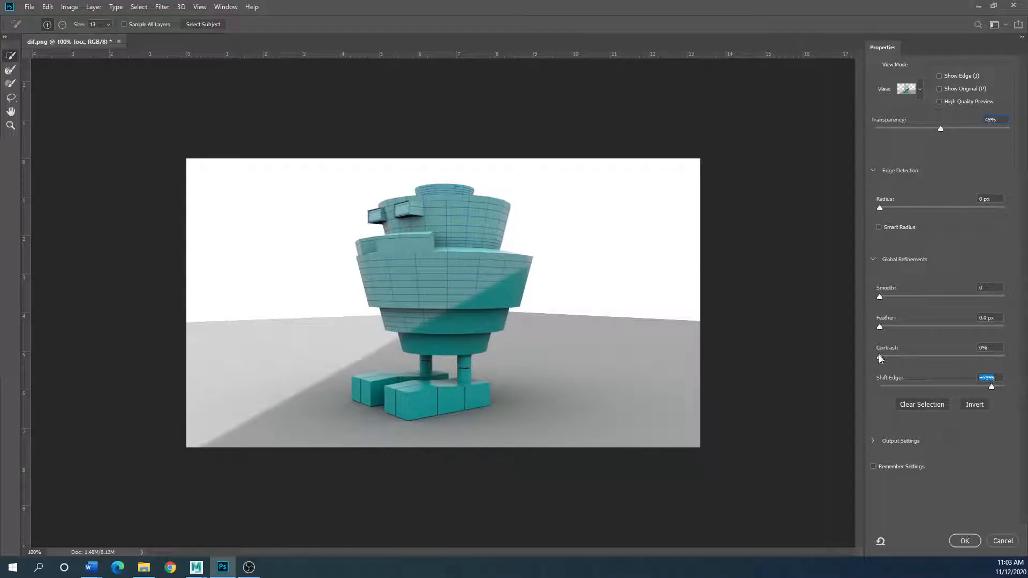
mouse_move(879, 355)
mouse_down()
mouse_move(970, 348)
mouse_move(886, 358)
mouse_up()
drag(880, 207, 908, 208)
click(972, 407)
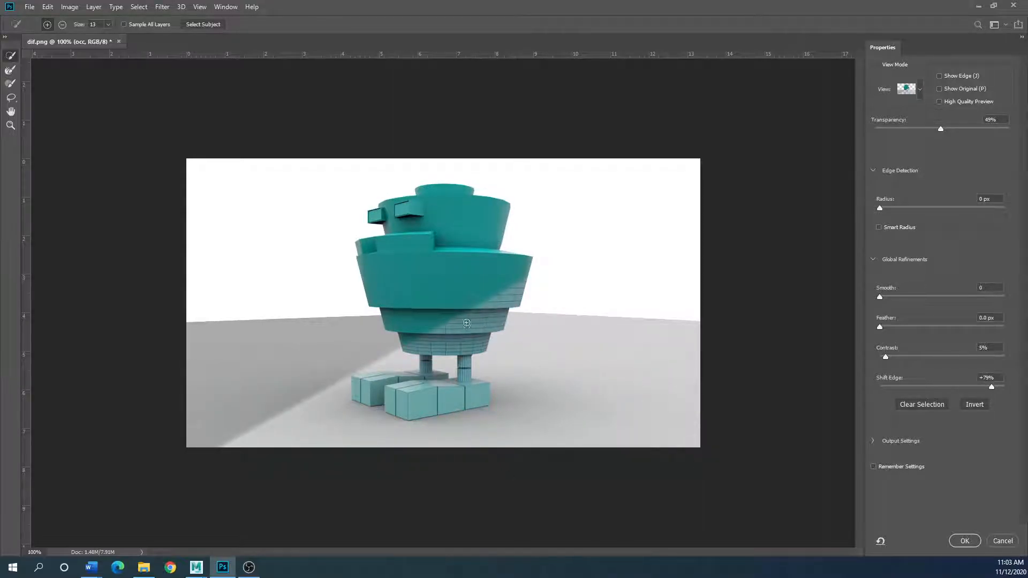
Step: Set Shift Edge to -61%, Contrast to 3%, Transparency to 100% and Feather to 3.6 px, and apply the refined selection
drag(992, 385, 904, 394)
drag(886, 358, 885, 358)
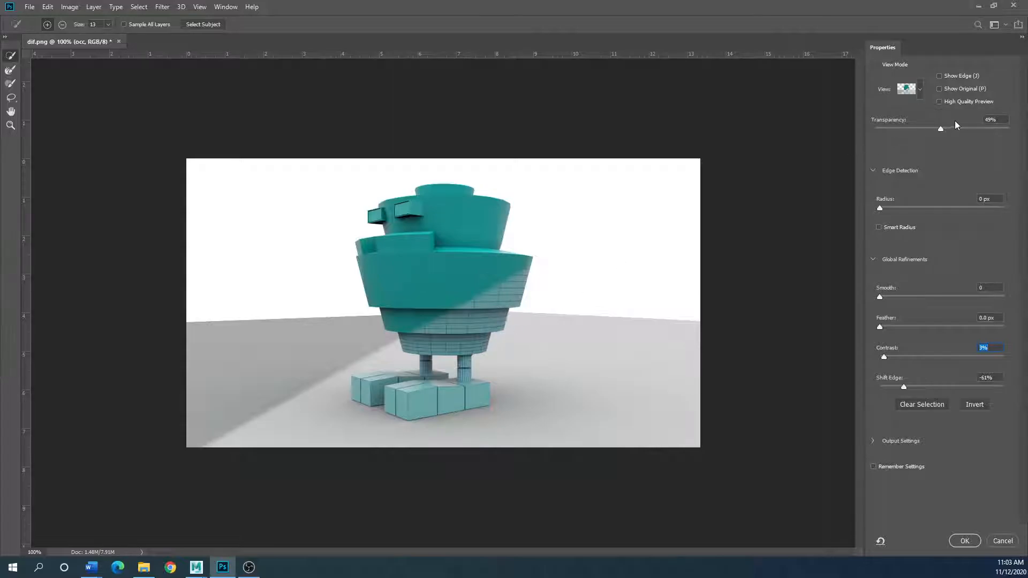
drag(942, 129, 1026, 130)
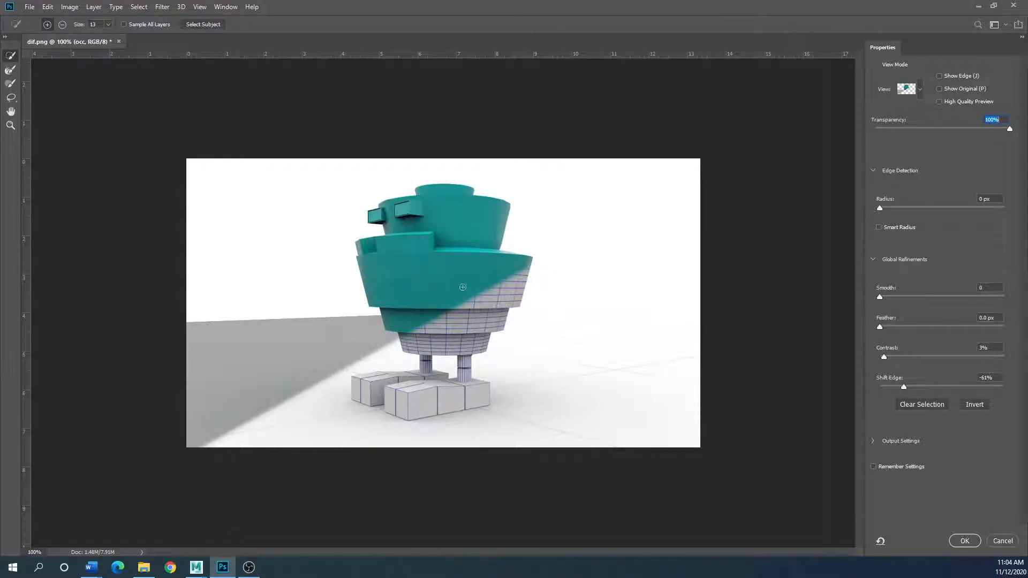
drag(879, 326, 904, 327)
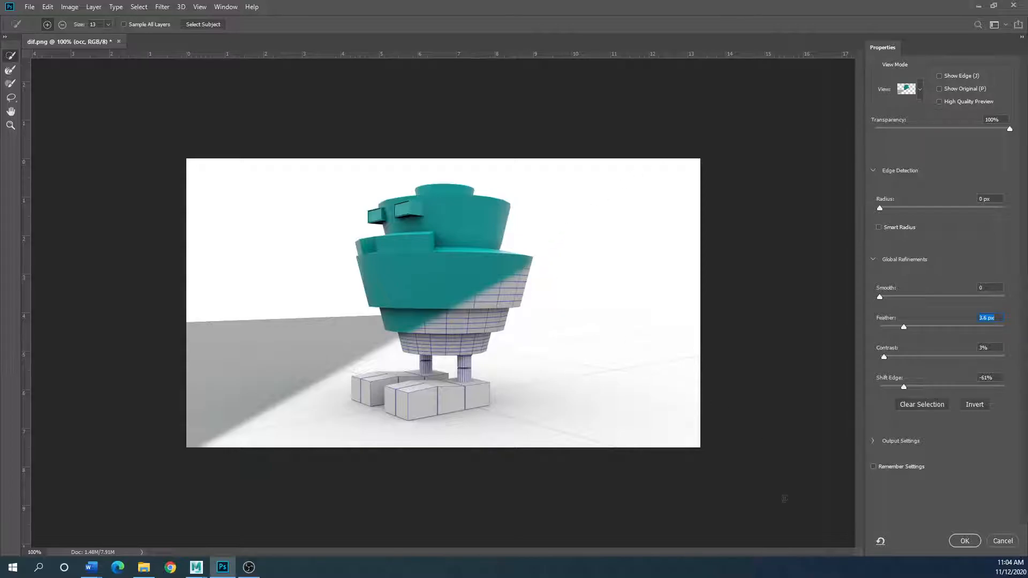
click(964, 541)
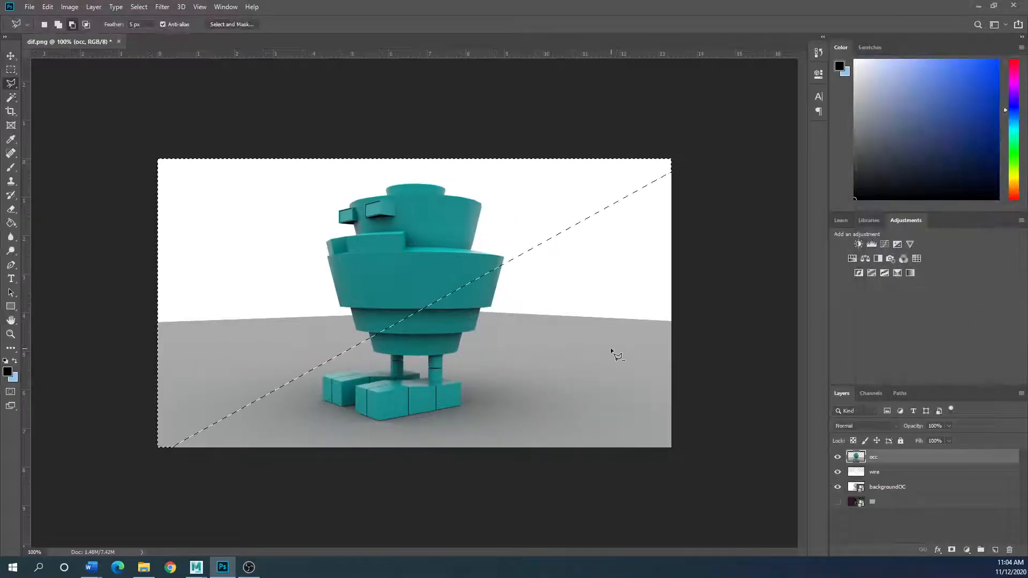
Step: Inverse the selection, delete the lower-right diagonal half of the occ layer and deselect
key(Delete)
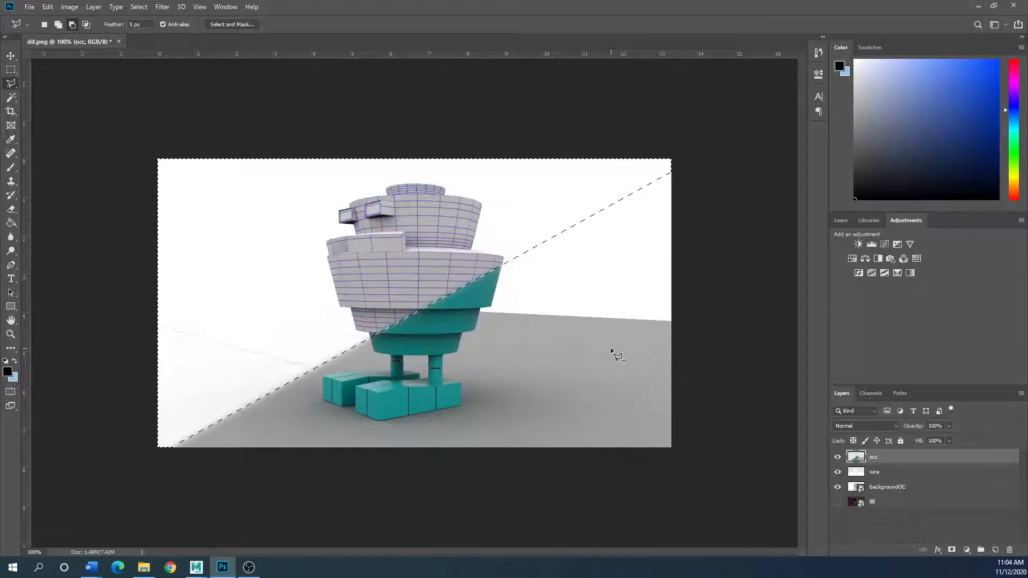
key(ctrl+z)
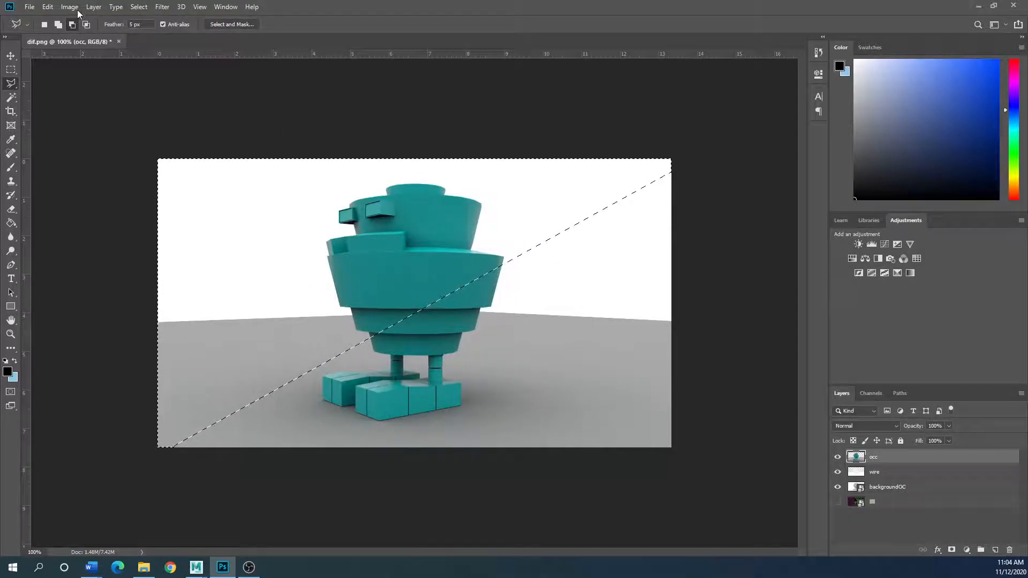
click(138, 7)
click(155, 49)
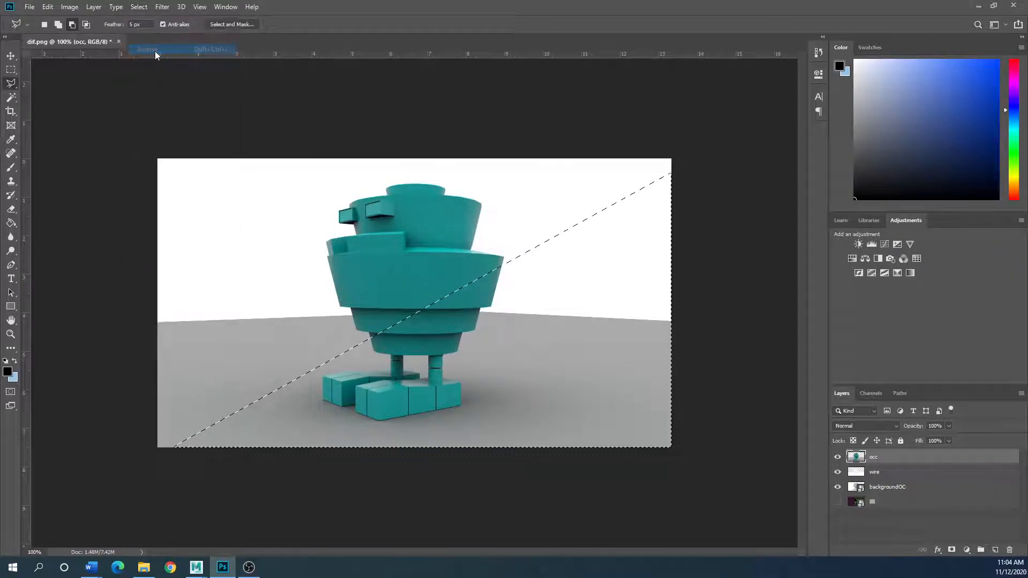
key(Delete)
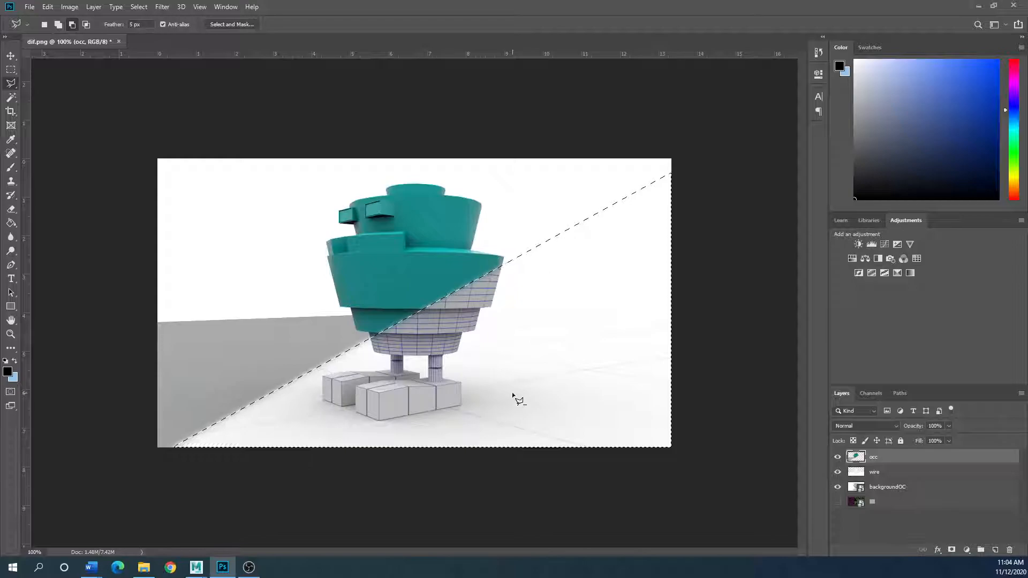
key(ctrl+d)
Step: Show the striped background layer directly above backgroundOC and outline the image's lower-right diagonal half with the Polygonal Lasso
drag(884, 505, 881, 481)
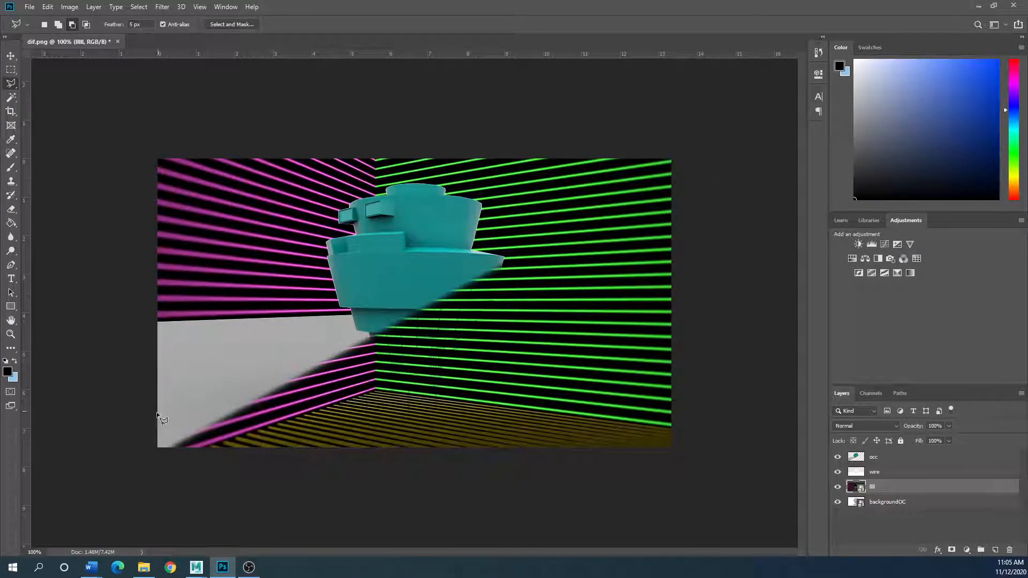
click(143, 452)
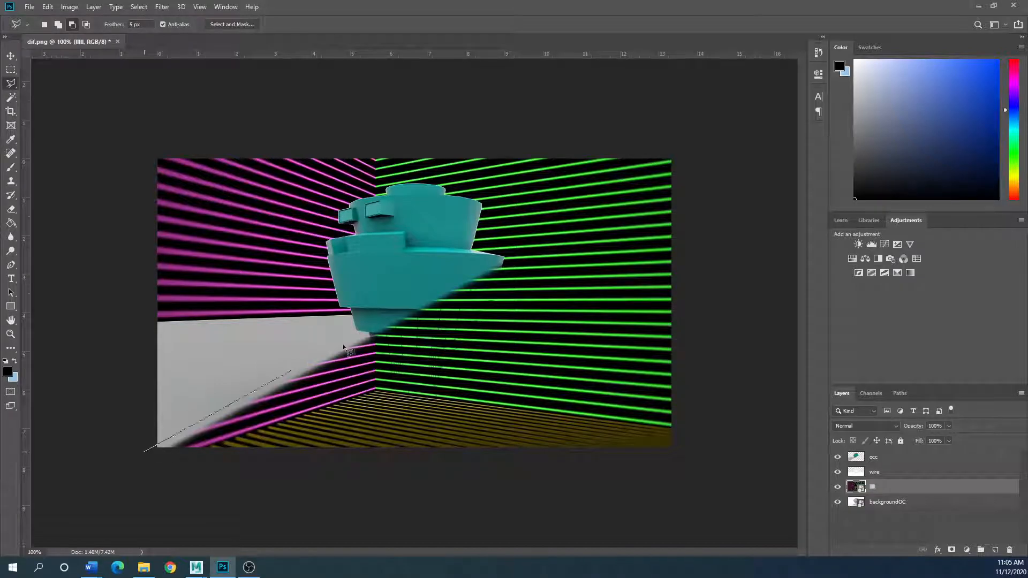
click(715, 128)
click(711, 481)
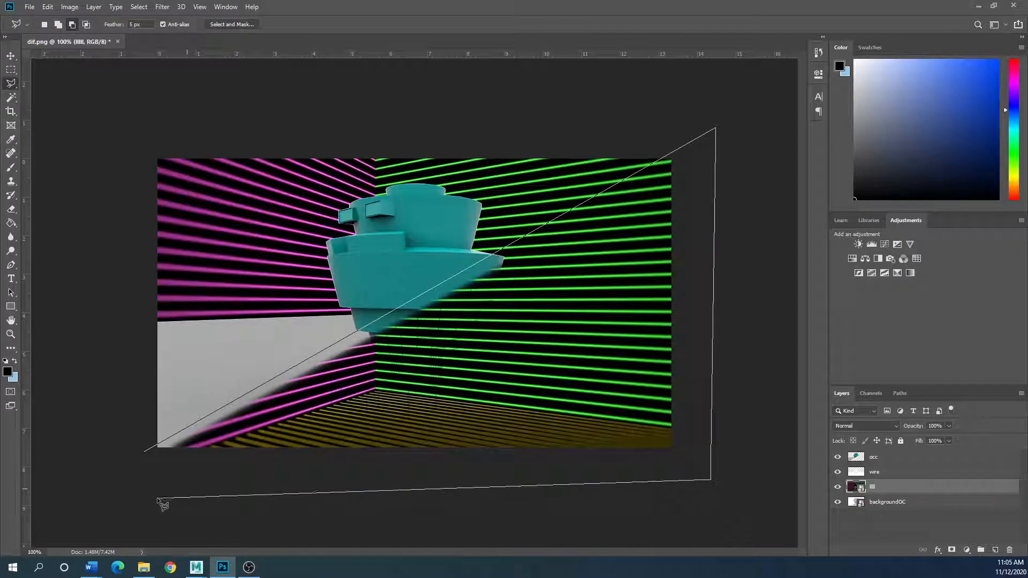
click(143, 451)
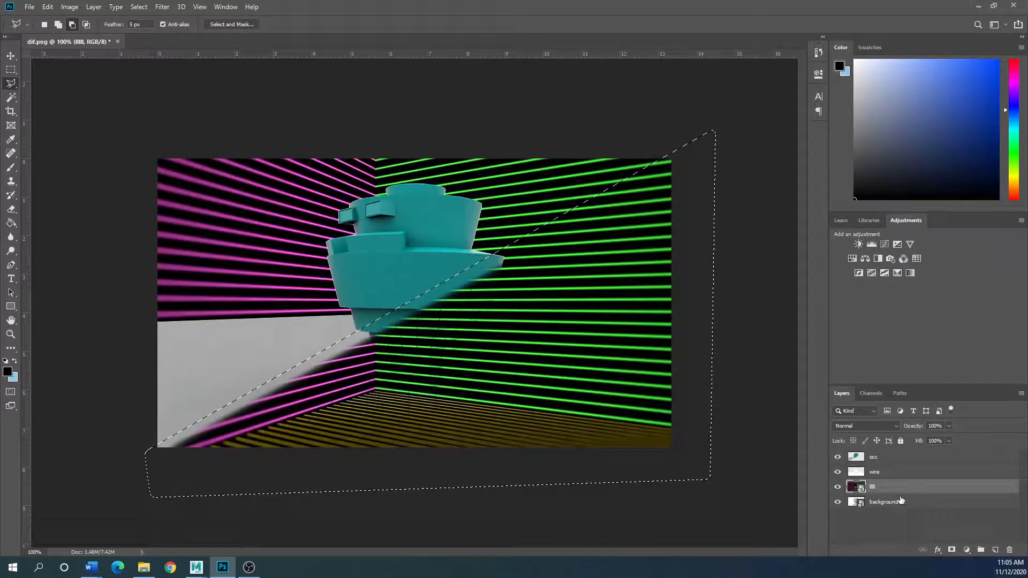
Step: Rasterize the striped background layer, delete its selected lower-right half and deselect
key(Delete)
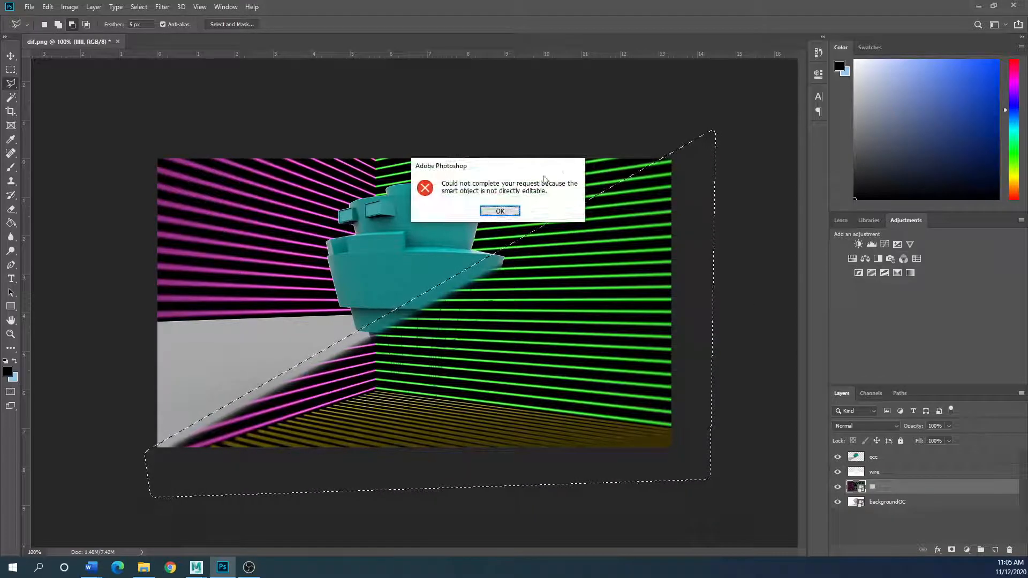
key(Return)
right_click(879, 487)
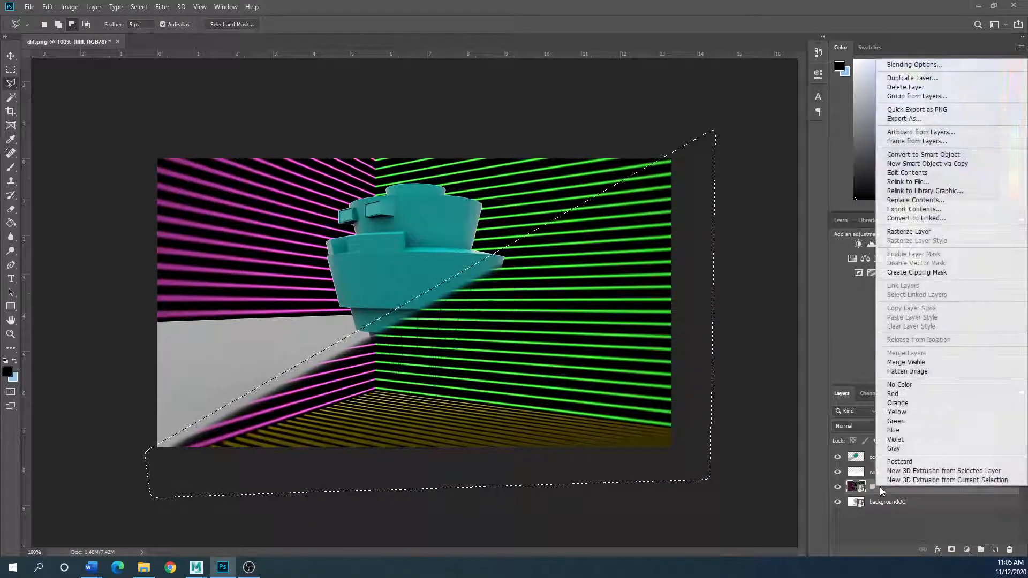
click(915, 232)
key(Delete)
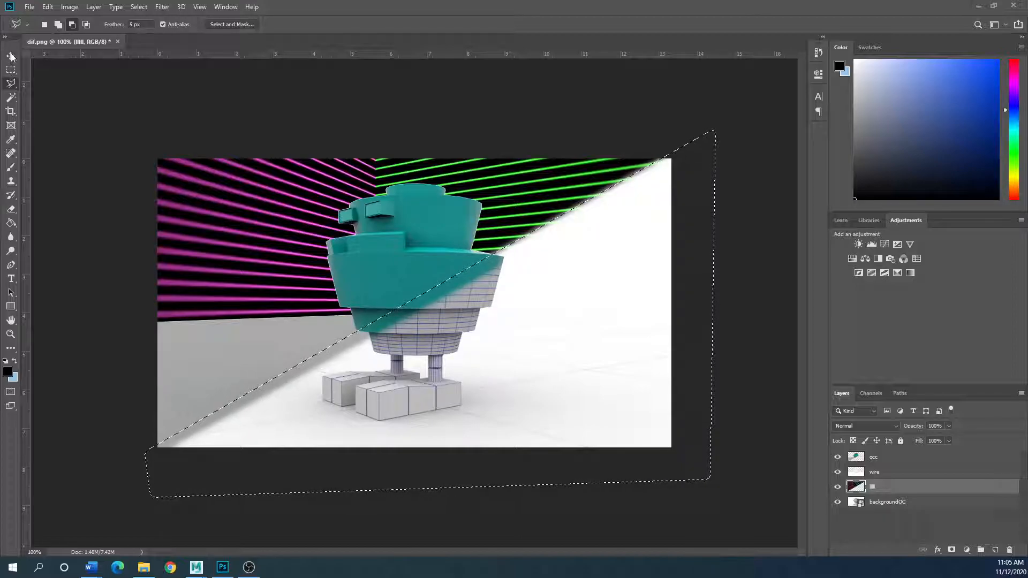
key(ctrl+d)
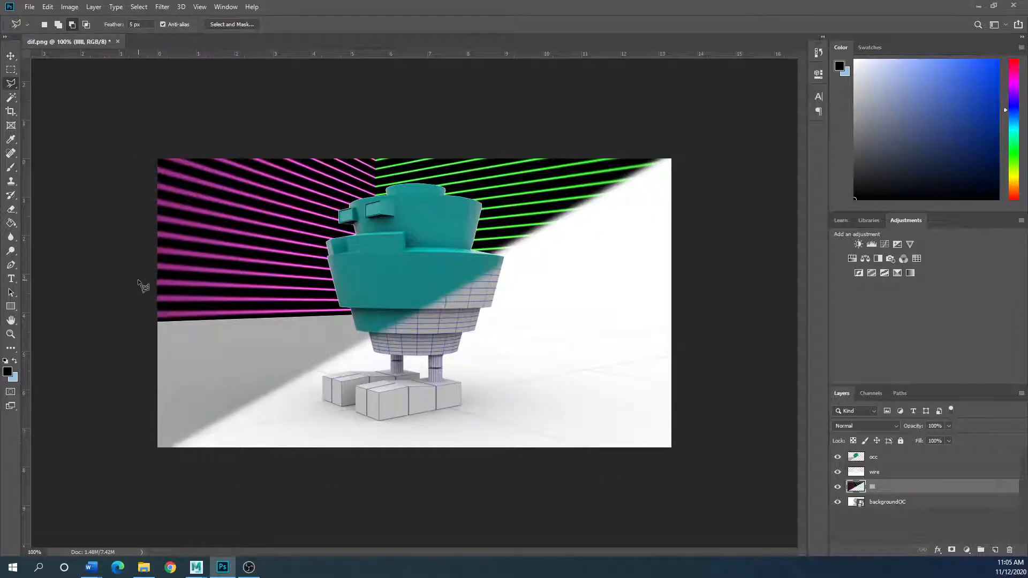
Step: Shift the striped background layer to meet the image's upper-right corner and scale it to 105.52% so it covers the left edge
click(11, 56)
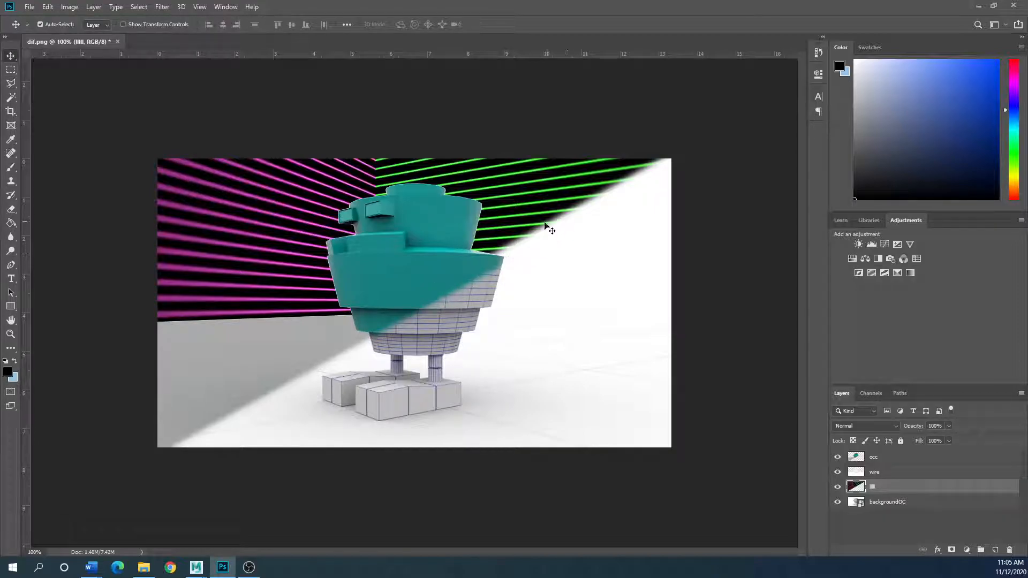
drag(506, 224, 518, 220)
click(48, 7)
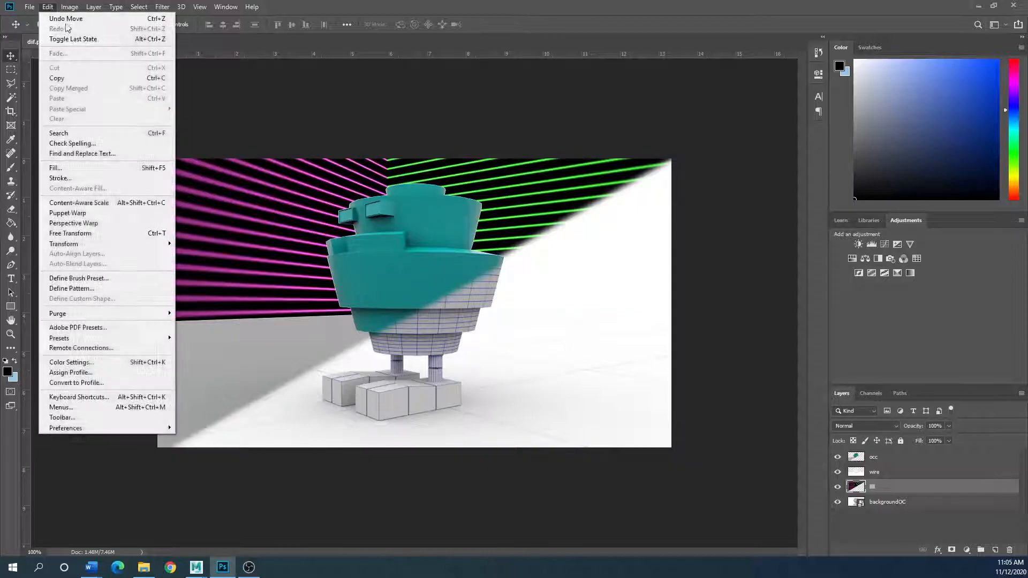
mouse_move(86, 244)
click(191, 258)
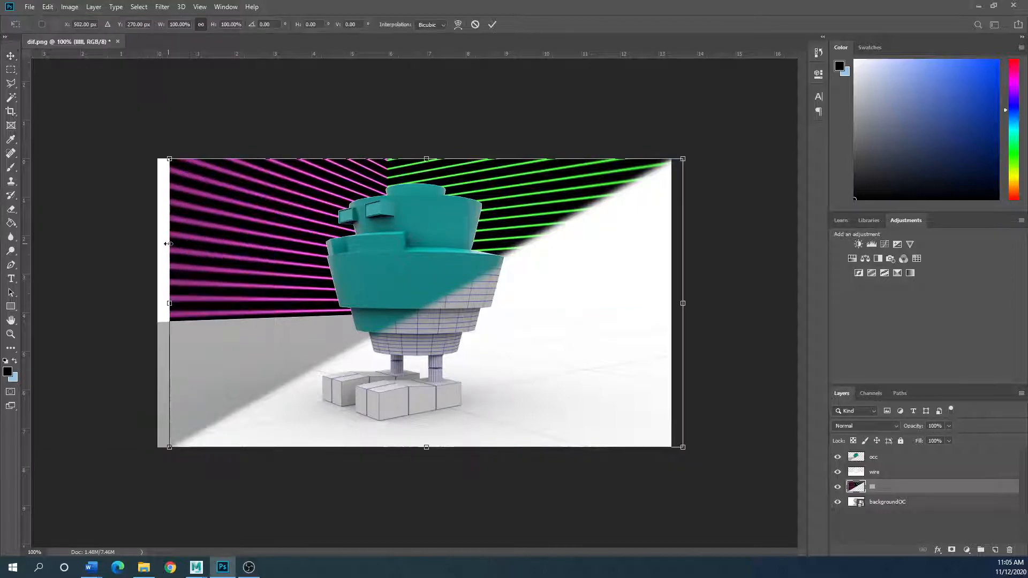
drag(171, 303, 284, 278)
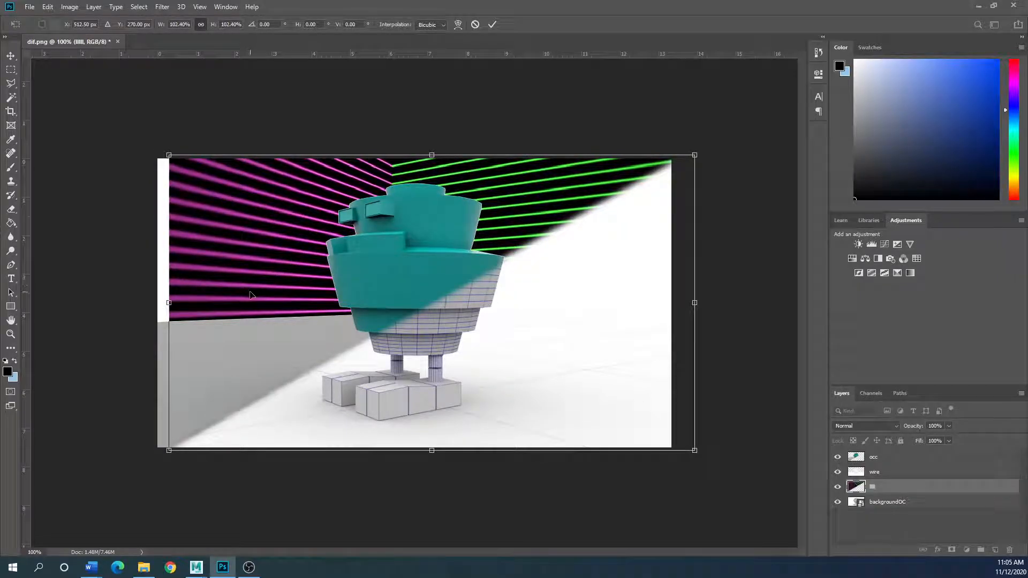
drag(167, 301, 151, 301)
drag(246, 293, 252, 296)
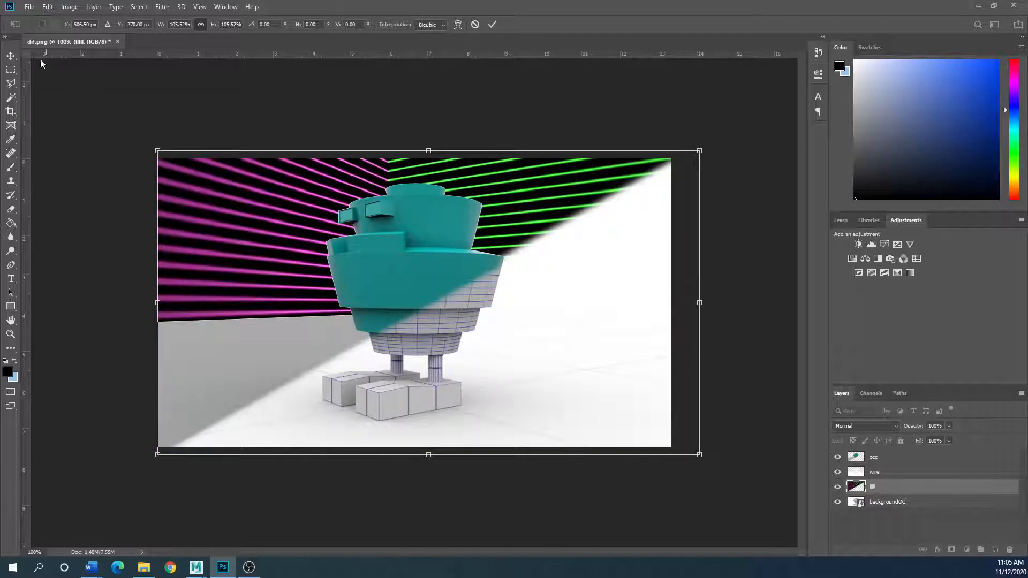
click(6, 61)
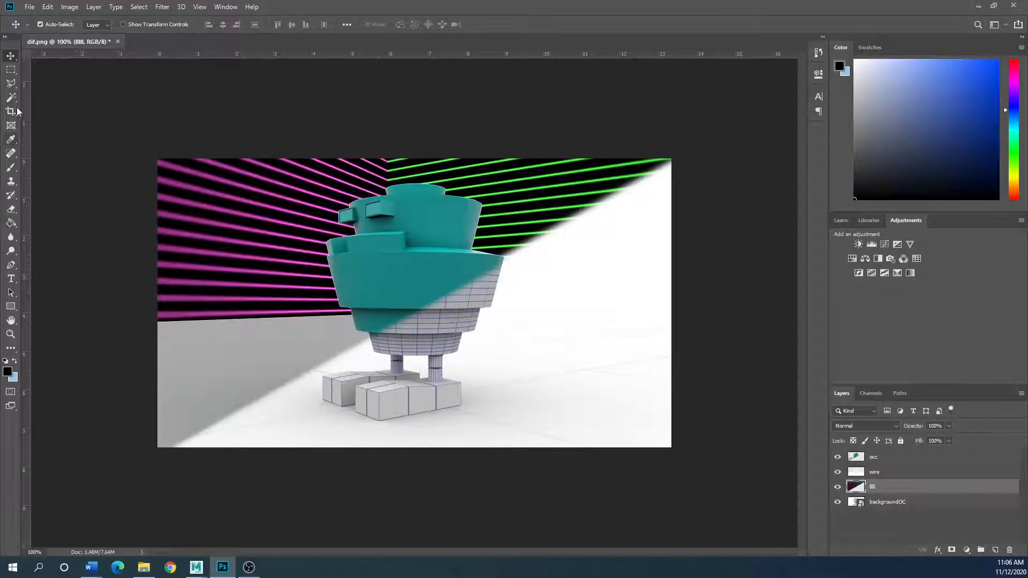
Step: Soften the robot body's lower-left outline on the occ layer with a 14 px Blur tool brush
click(11, 237)
click(48, 237)
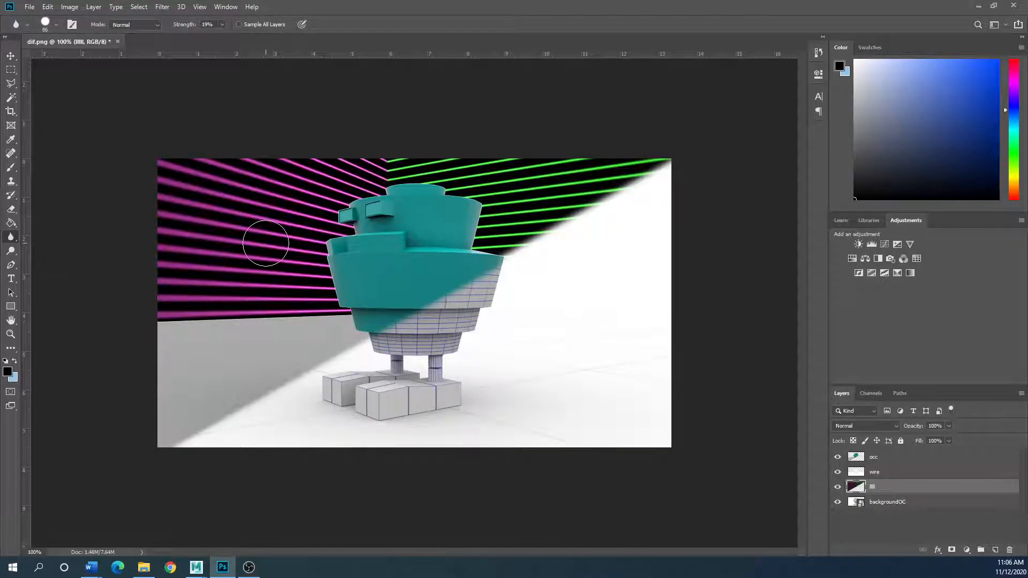
click(56, 24)
drag(72, 59, 65, 59)
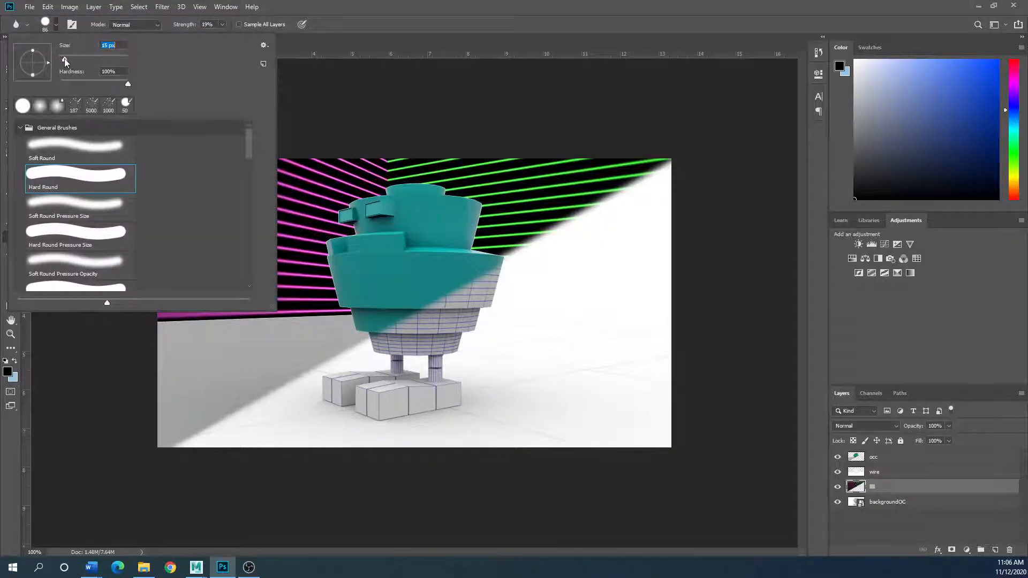
click(892, 461)
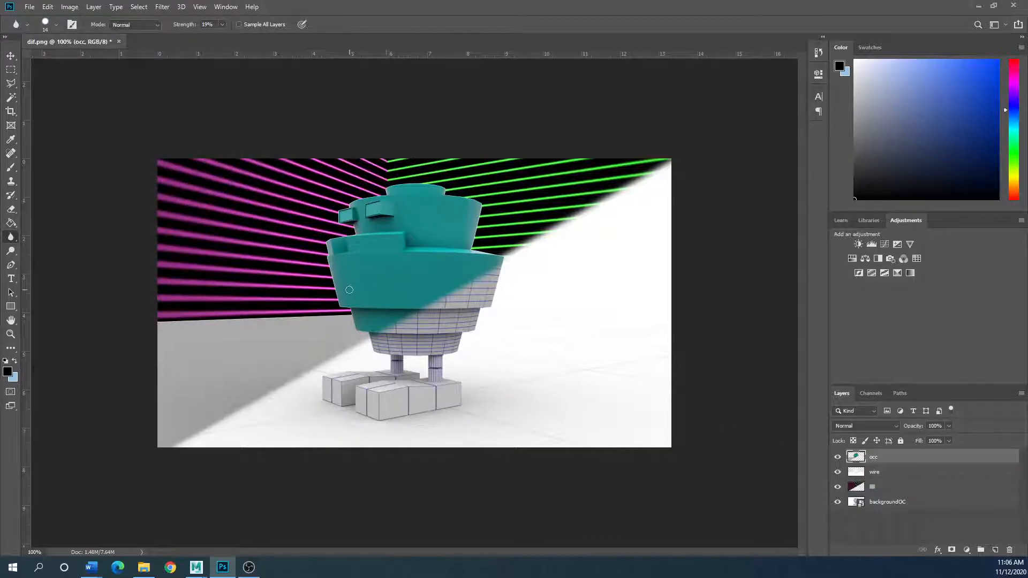
alt+scroll(355, 333, up, 10)
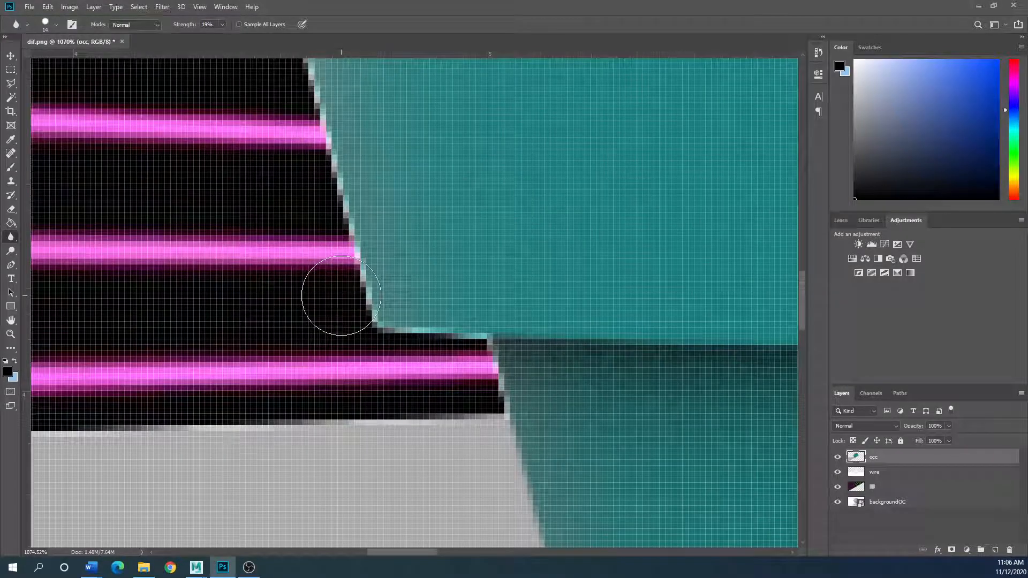
mouse_move(341, 296)
mouse_down()
mouse_move(326, 268)
mouse_move(308, 132)
mouse_up()
drag(364, 352, 479, 380)
Step: Continue blurring the occ layer's hard outline up the robot's left side, around the arm, eye and top of the head
scroll(297, 311, up, 3)
scroll(297, 311, up, 8)
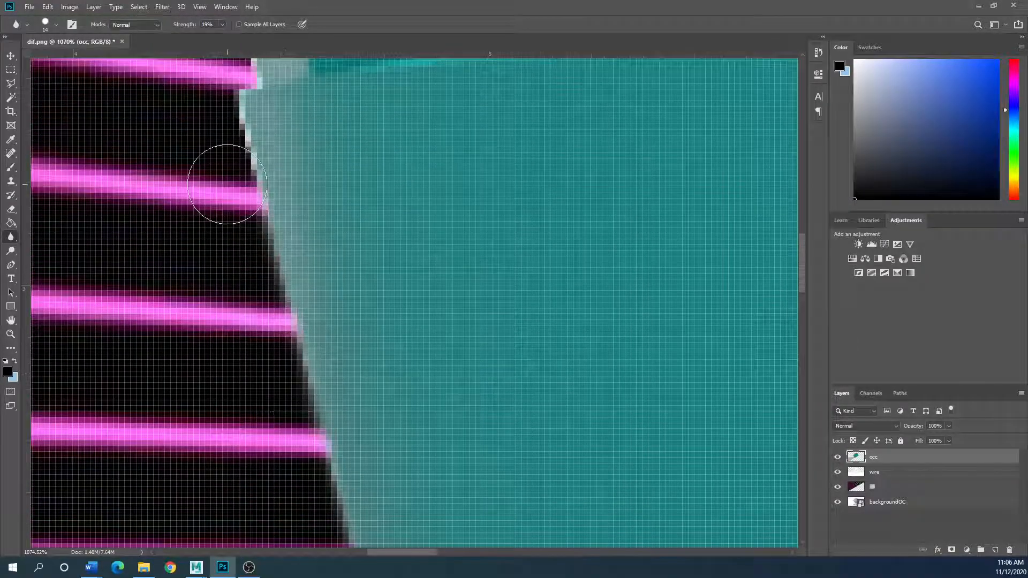
scroll(209, 236, up, 7)
scroll(222, 284, up, 8)
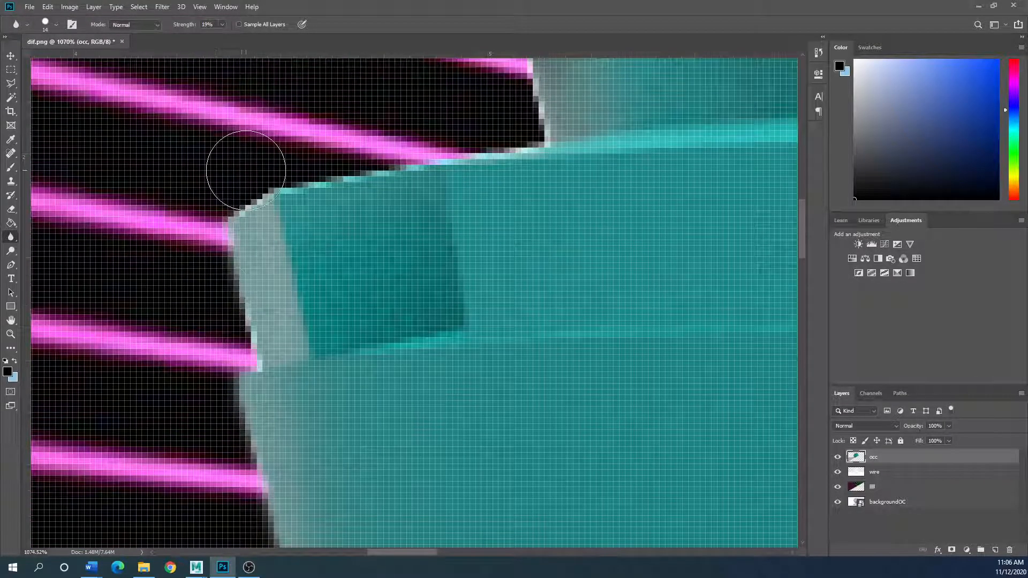
scroll(608, 344, up, 6)
scroll(507, 249, up, 11)
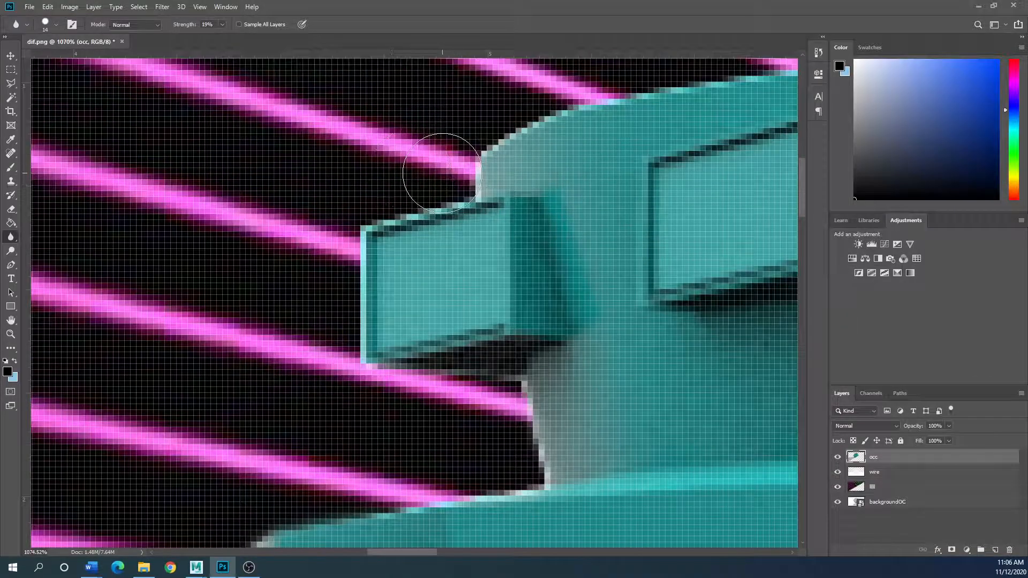
scroll(476, 315, up, 4)
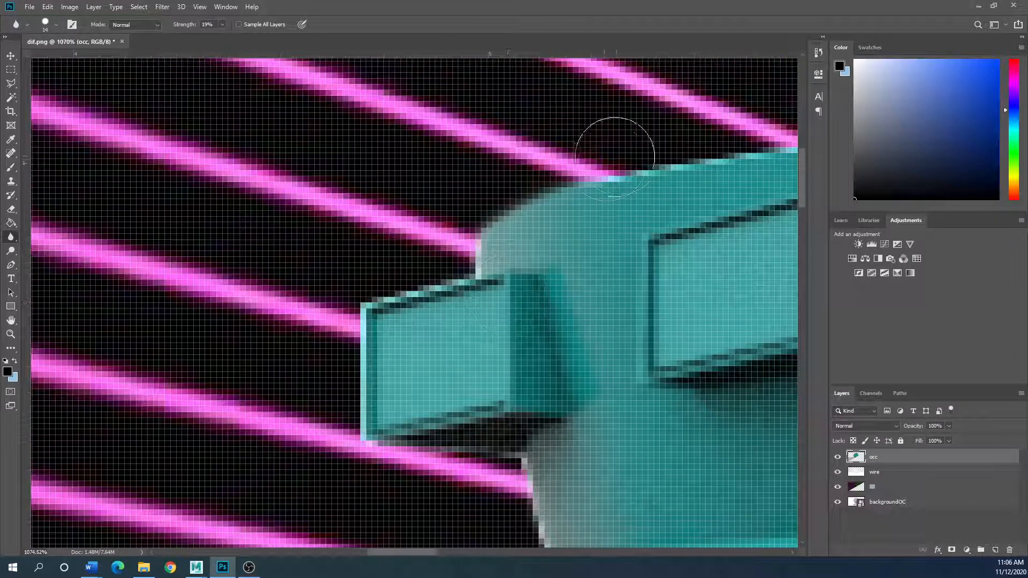
scroll(466, 471, down, 1)
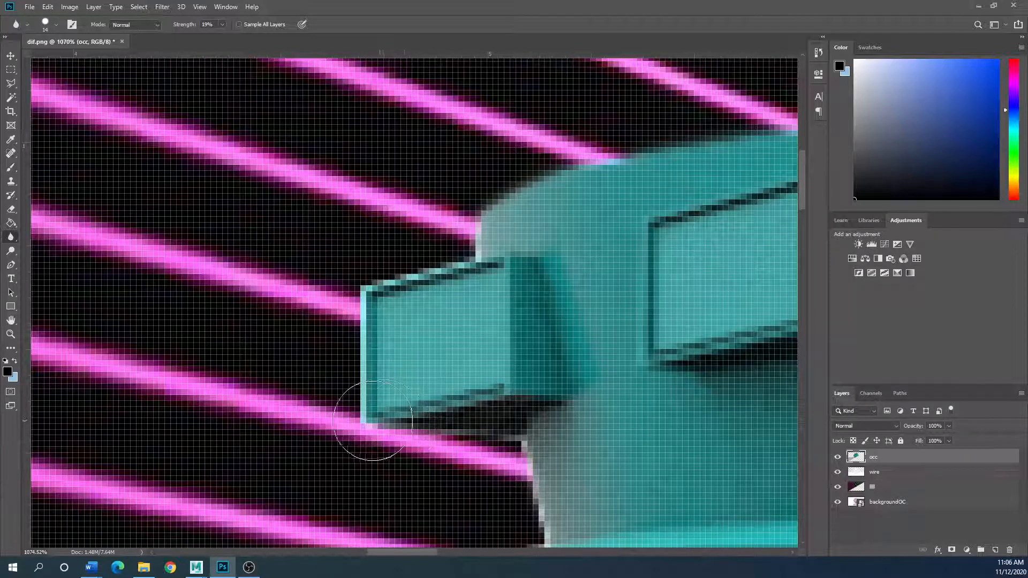
ctrl+scroll(396, 412, right, 4)
alt+scroll(441, 401, down, 10)
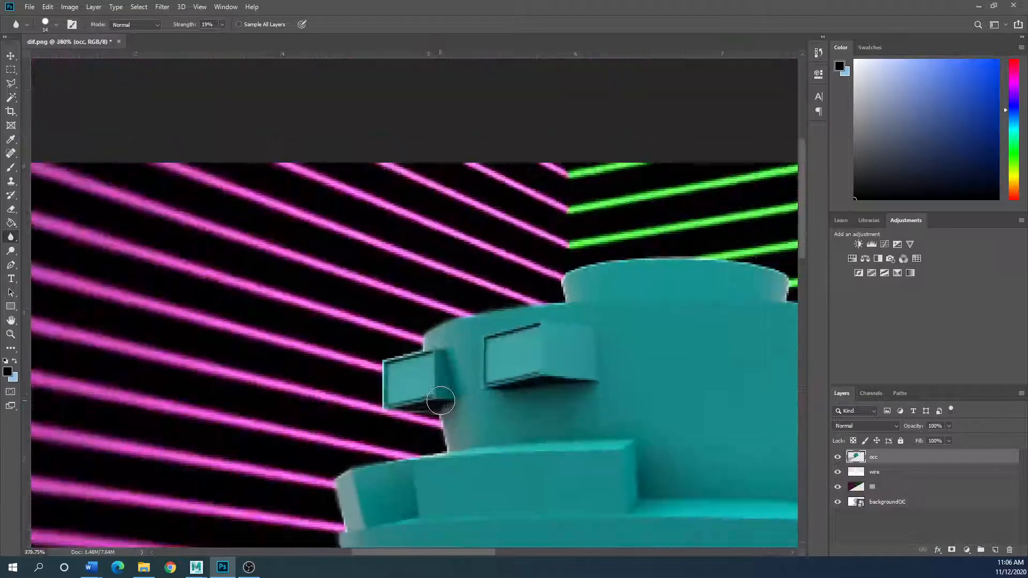
scroll(438, 405, down, 1)
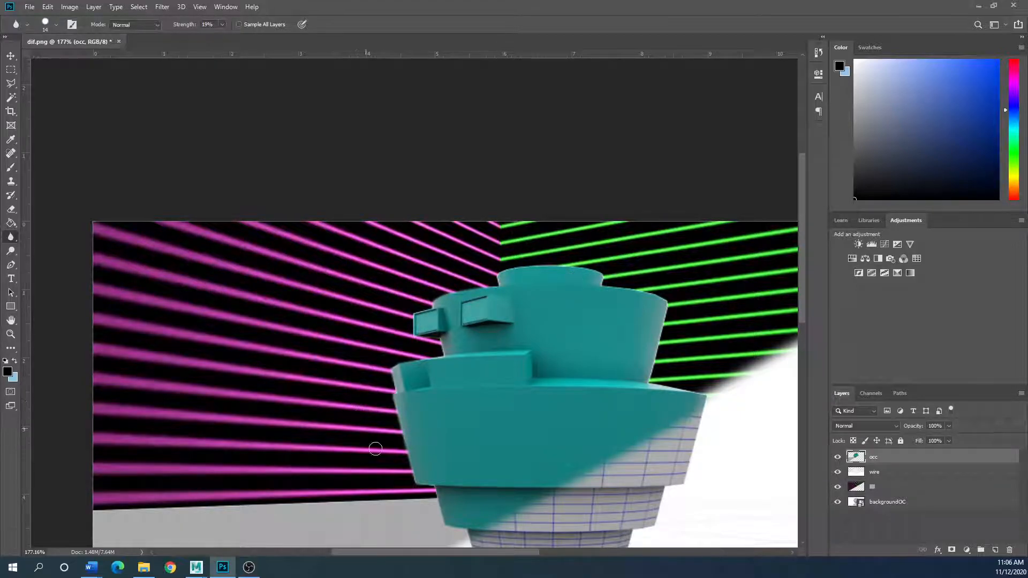
scroll(380, 427, down, 2)
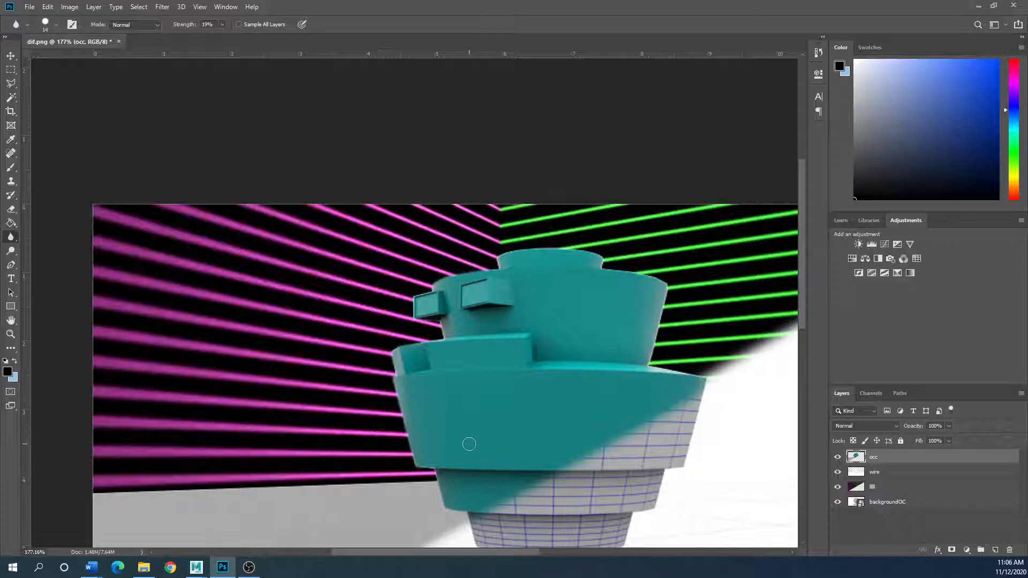
alt+scroll(469, 444, down, 3)
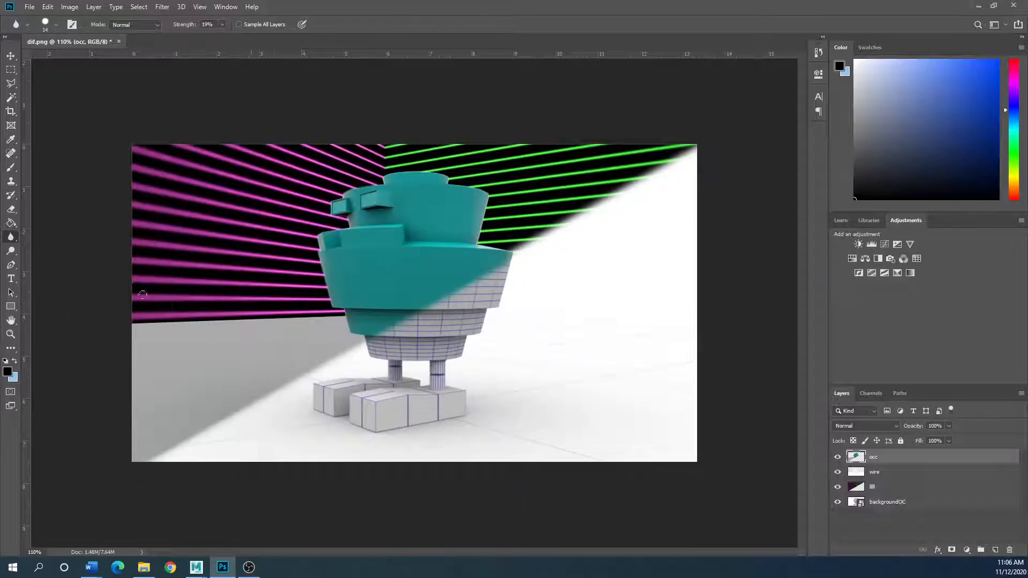
Step: Try a Curves adjustment above occ with the Red channel bent into an S-curve, and delete that adjustment layer
click(10, 56)
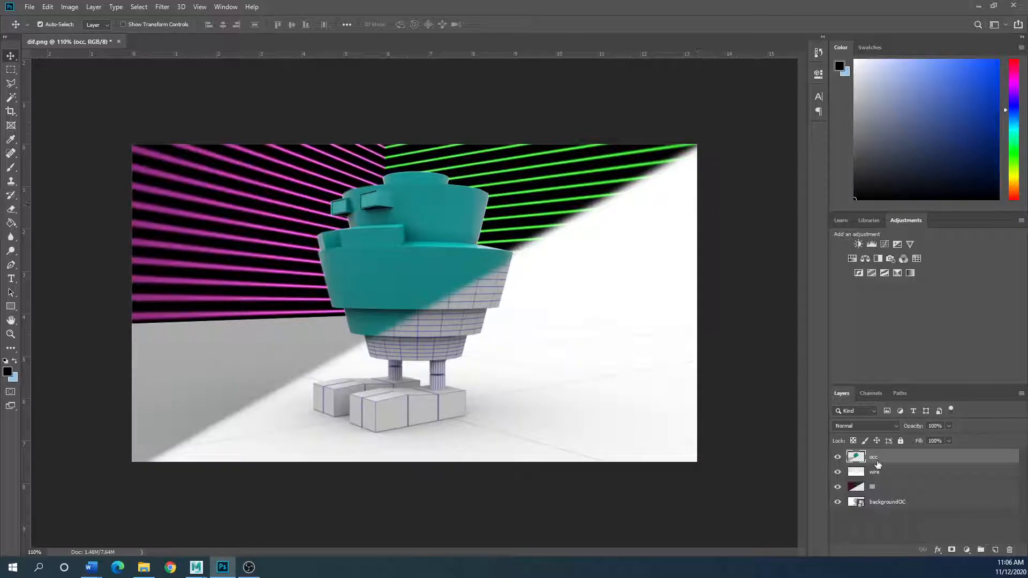
click(884, 244)
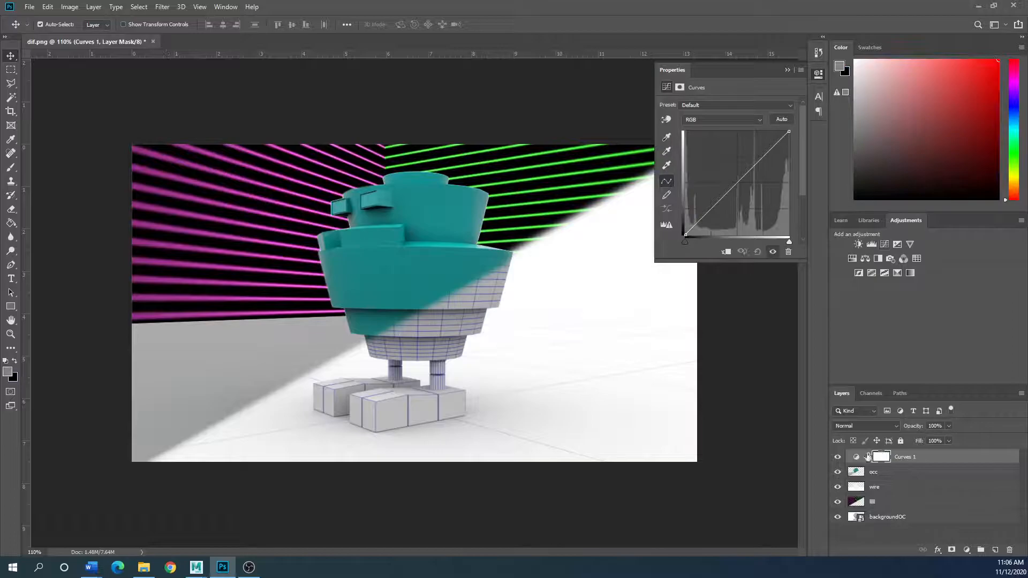
click(754, 123)
click(752, 131)
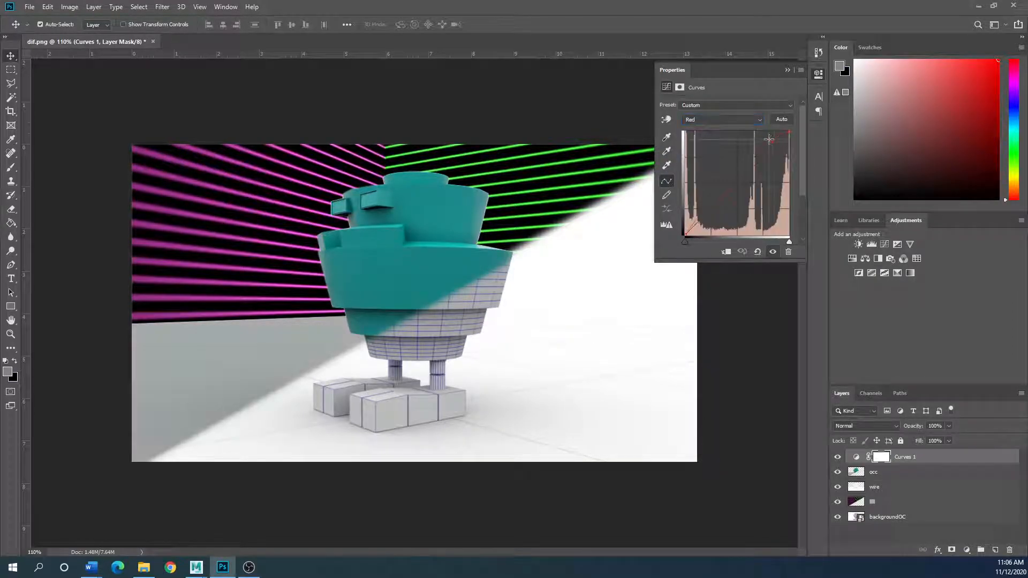
drag(769, 139, 760, 135)
drag(705, 197, 718, 218)
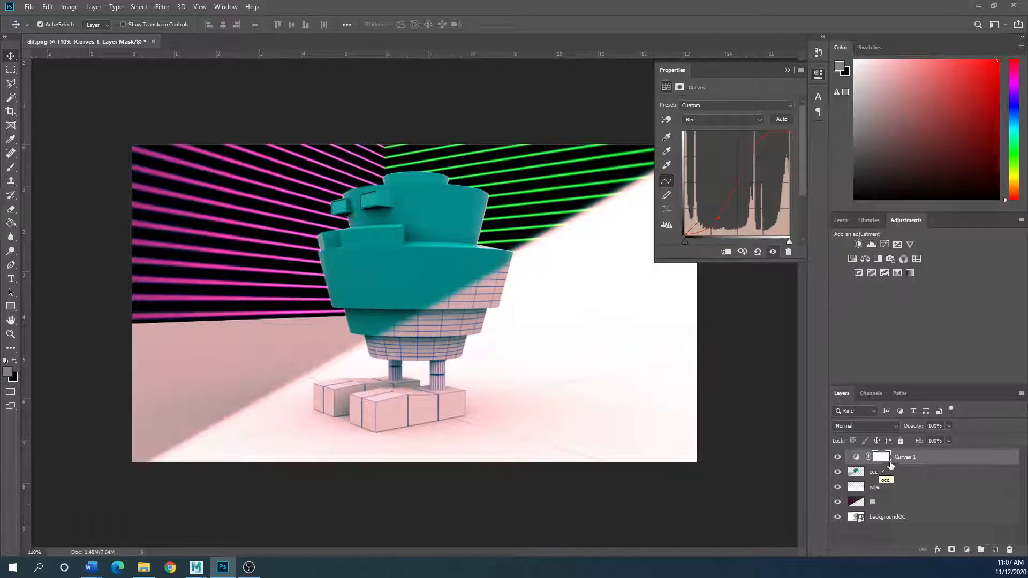
click(856, 457)
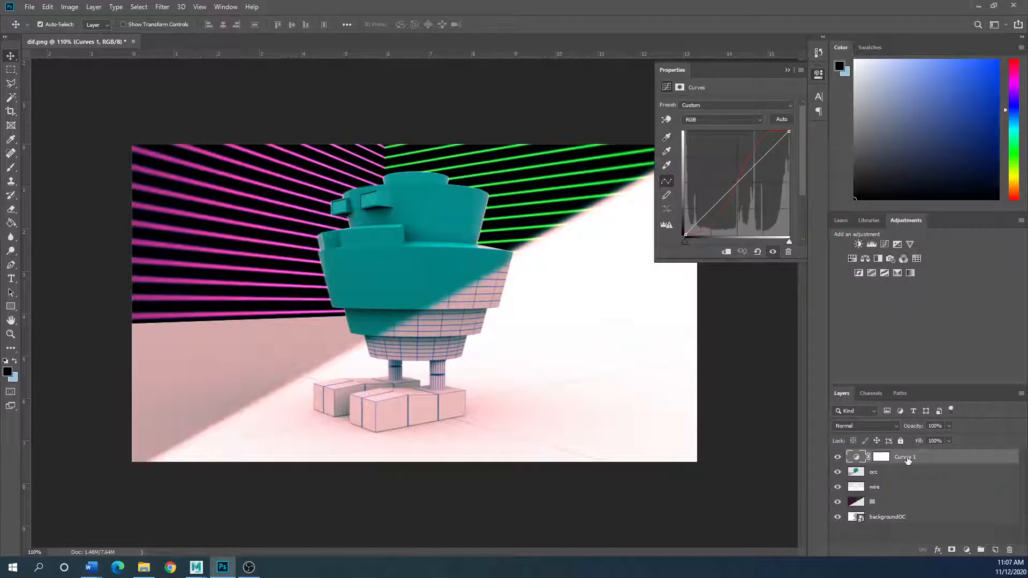
key(Delete)
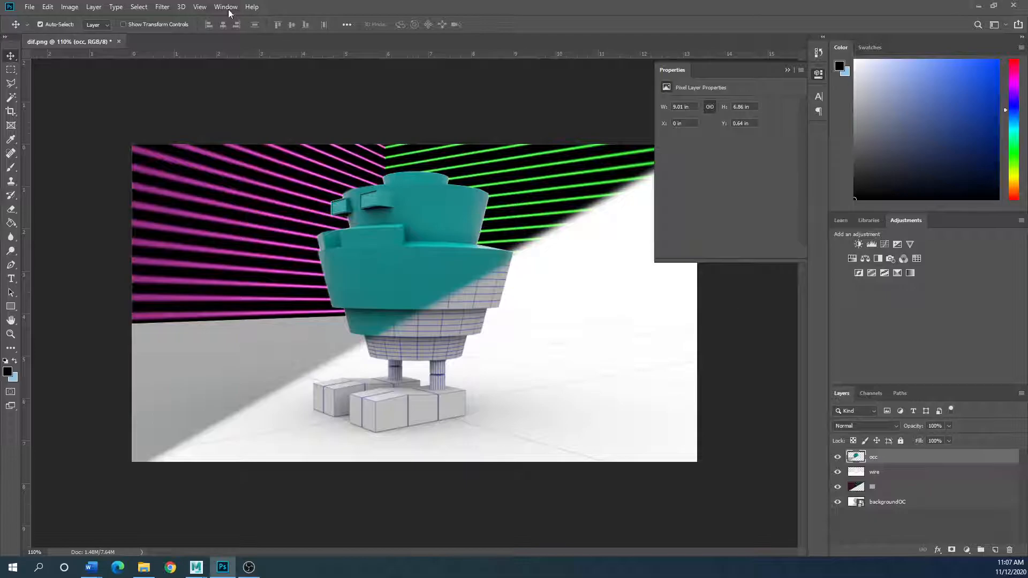
Step: Add a Levels adjustment layer above the occ layer in Normal mode at 100% opacity and clip it to occ
click(94, 6)
mouse_move(163, 8)
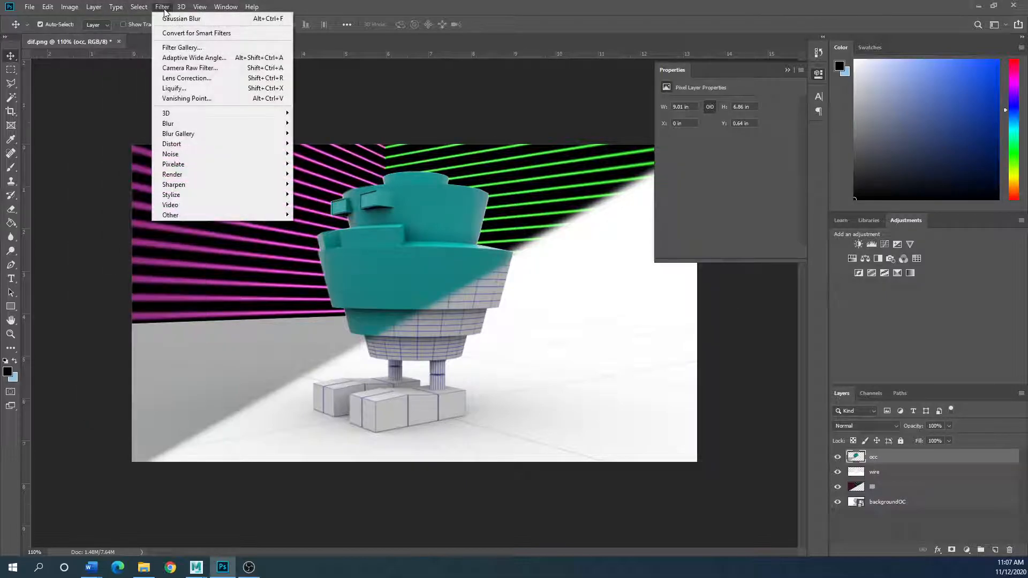
click(167, 8)
click(134, 7)
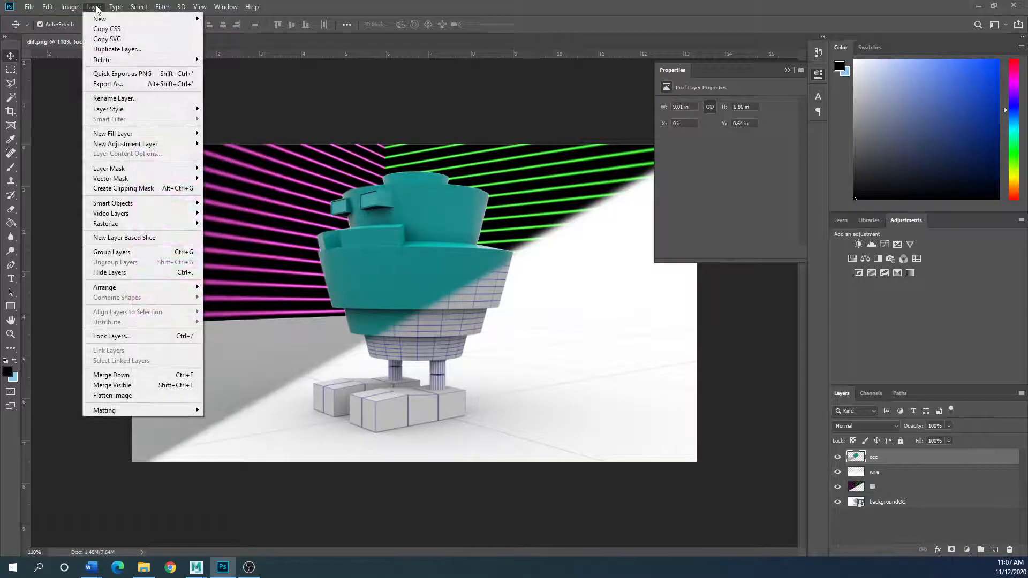
mouse_move(75, 8)
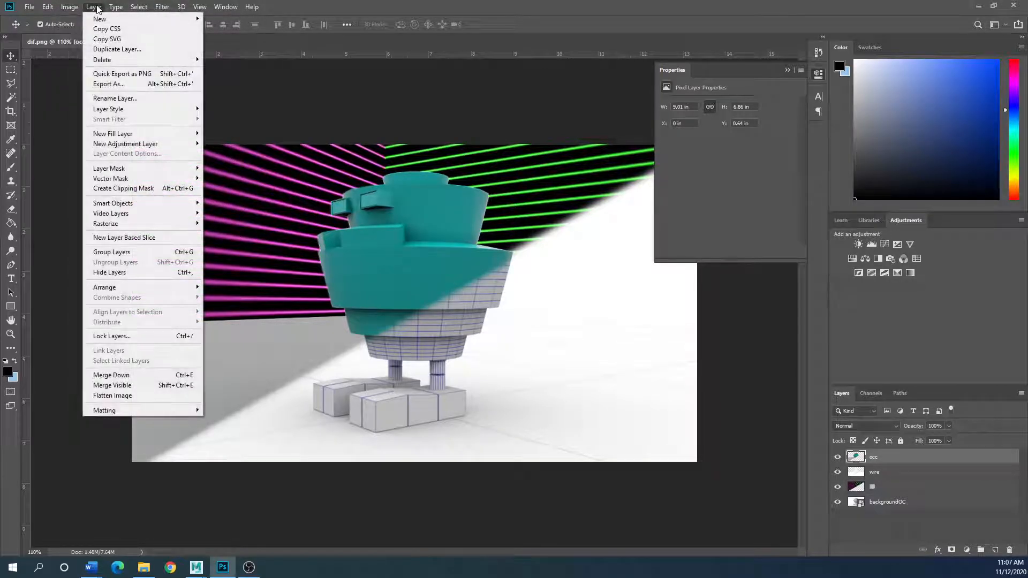
mouse_move(173, 145)
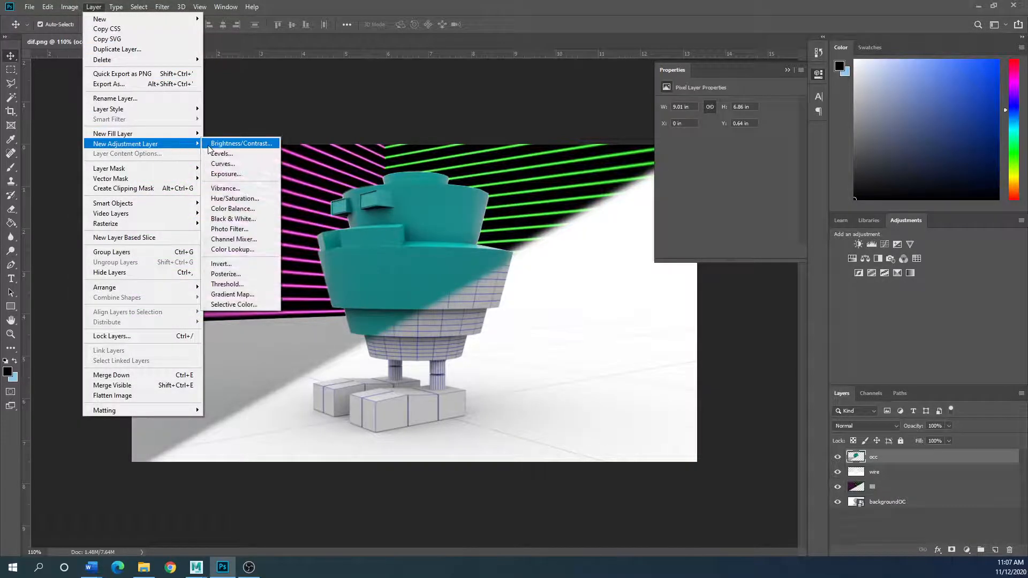
click(220, 154)
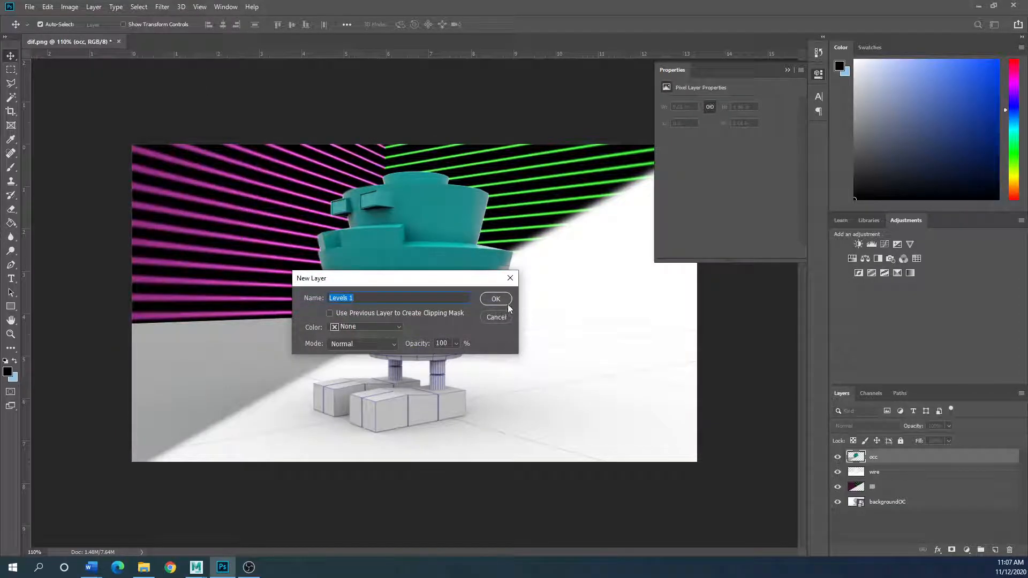
click(497, 299)
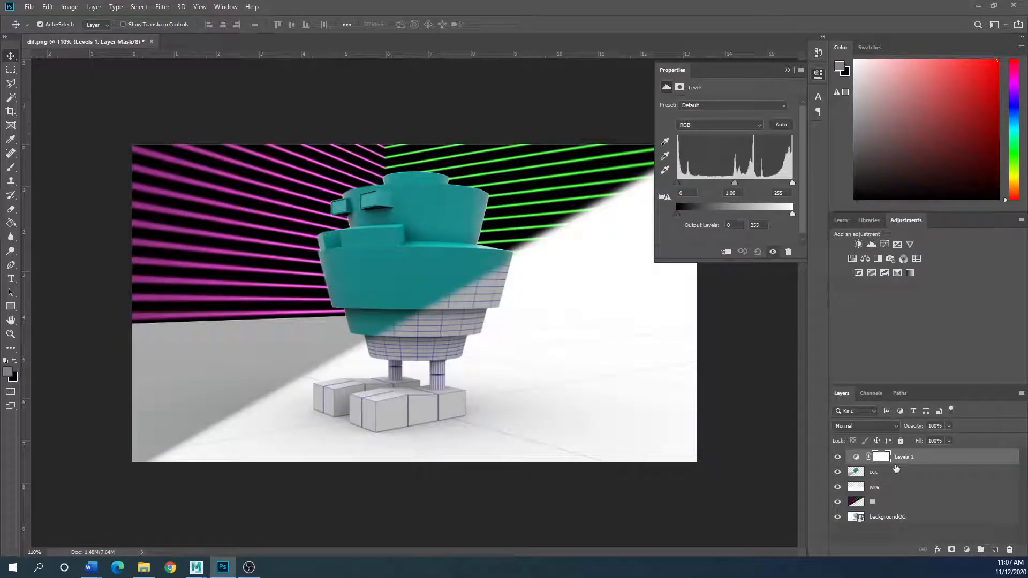
alt+click(935, 461)
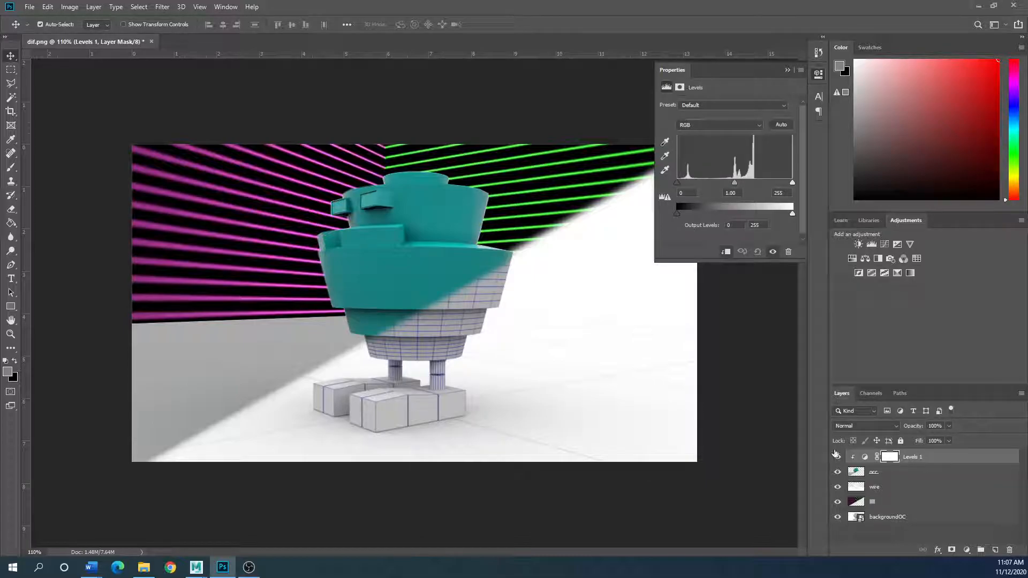
Step: Set the Levels adjustment's Red channel output levels to 32 and 198, and release its clipping to the occ layer
click(757, 127)
click(750, 137)
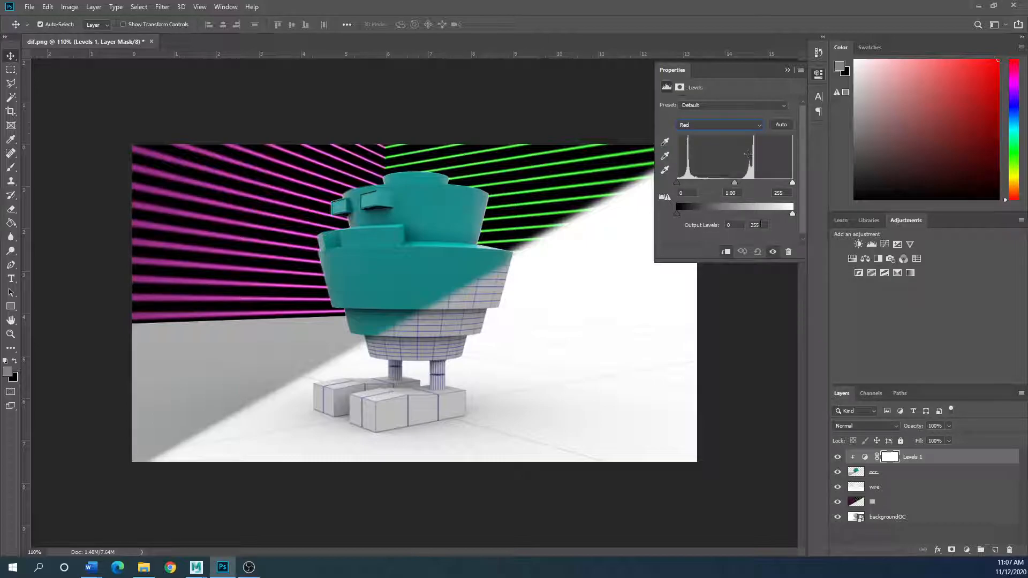
mouse_move(676, 212)
mouse_down()
mouse_move(756, 214)
mouse_move(692, 213)
mouse_up()
drag(792, 213, 766, 212)
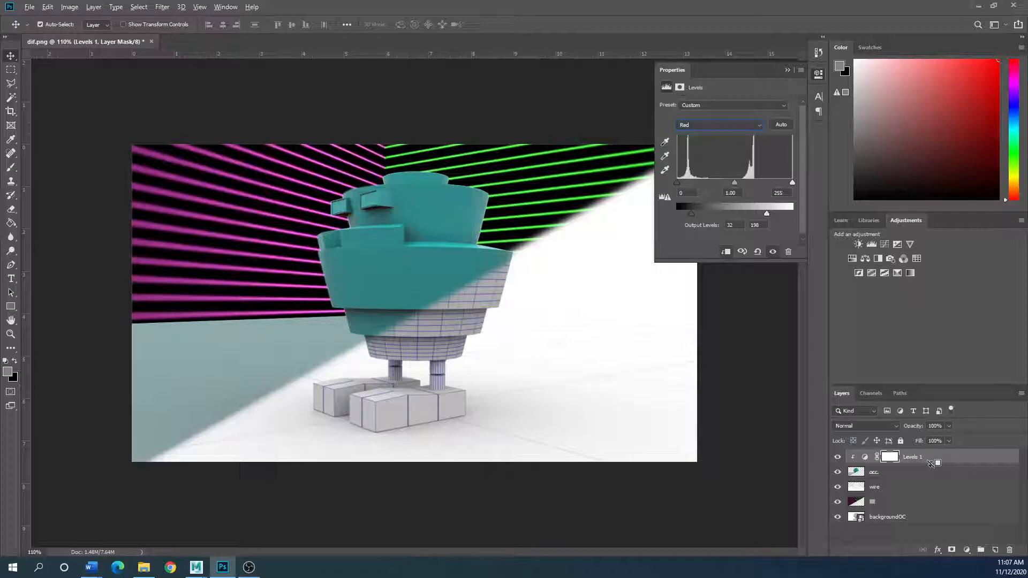
alt+click(931, 464)
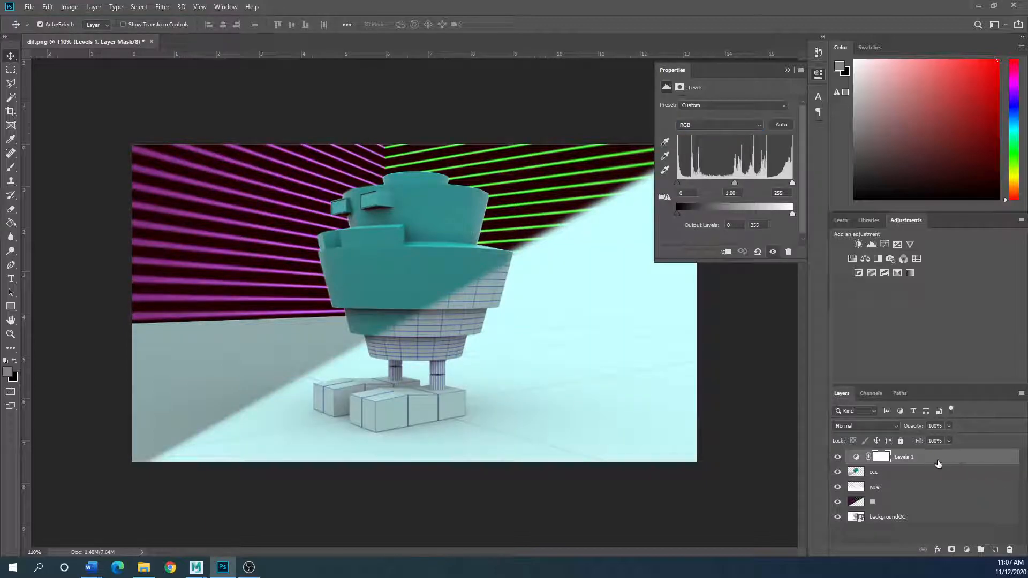
Step: Clip the Levels adjustment to the occ layer again and collapse its settings
alt+click(938, 461)
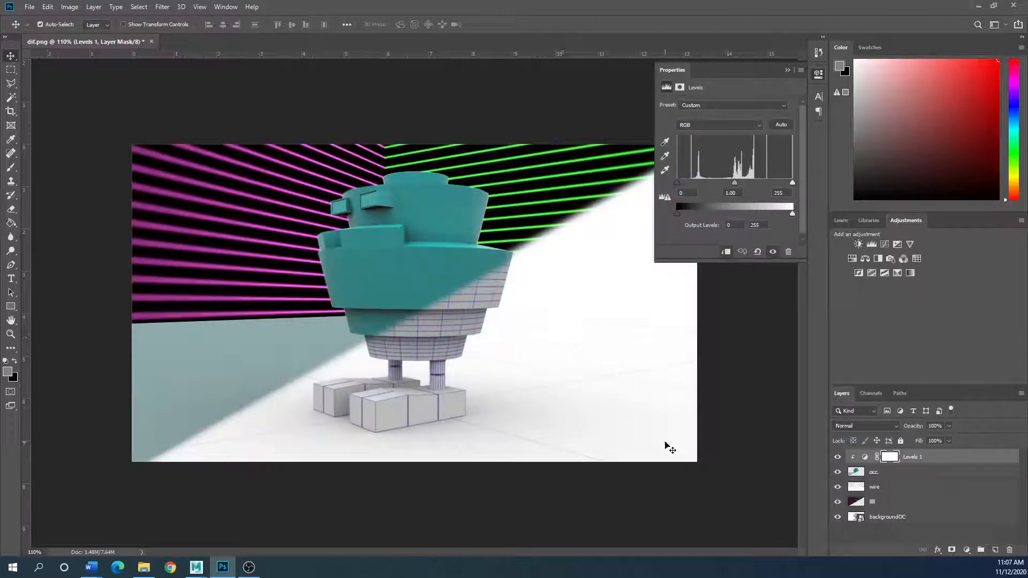
click(787, 70)
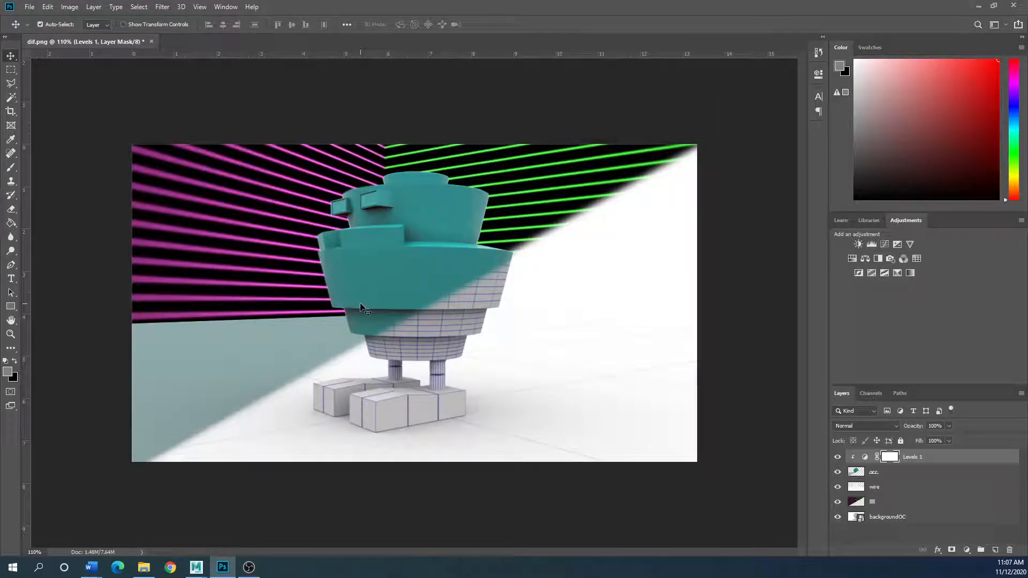
Step: Reduce Photoshop to a floating window and, in Maya, arrange the Arnold RenderView and Render Setup windows side by side
drag(288, 8, 237, 153)
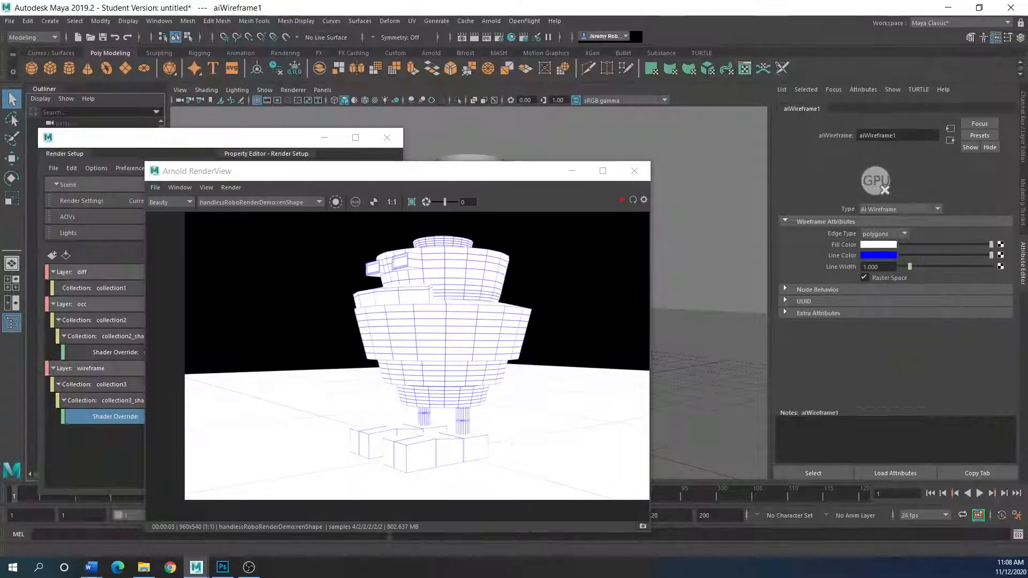
drag(383, 170, 703, 84)
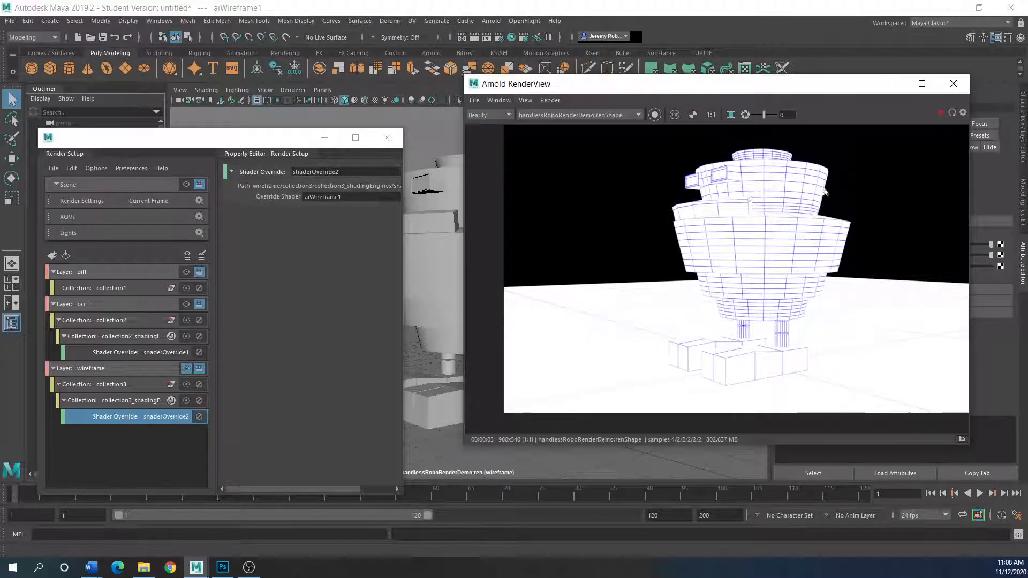
drag(250, 138, 261, 106)
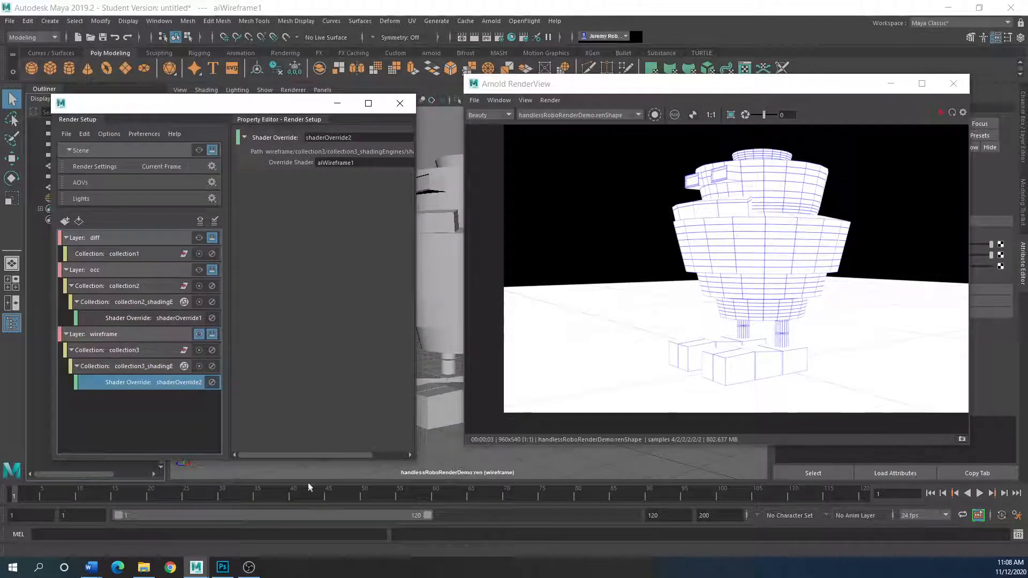
Step: Switch back to Photoshop, place its floating window over Maya, and widen it until the full robot composite fits
click(225, 569)
drag(423, 146, 527, 79)
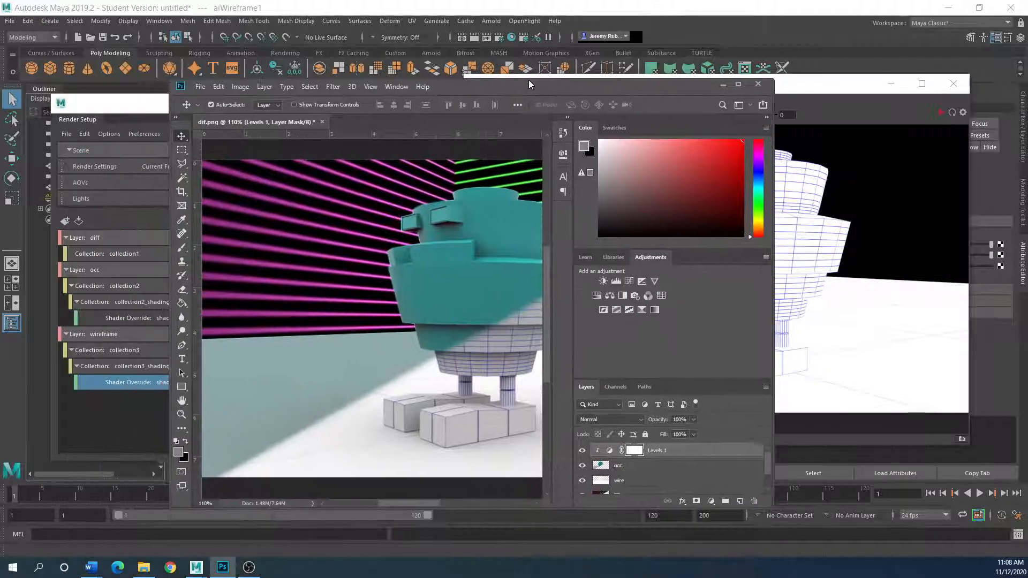
click(778, 237)
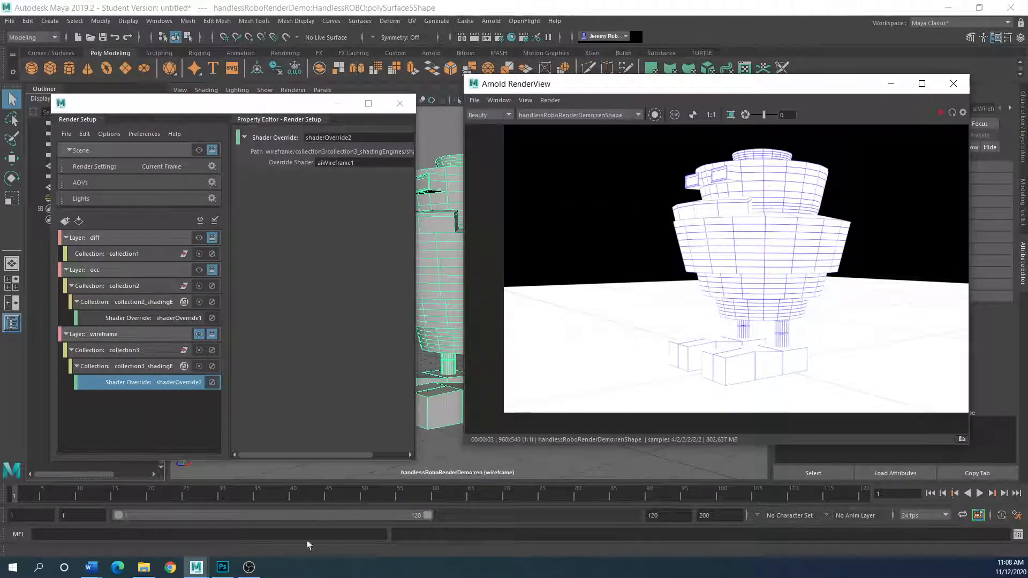
click(223, 568)
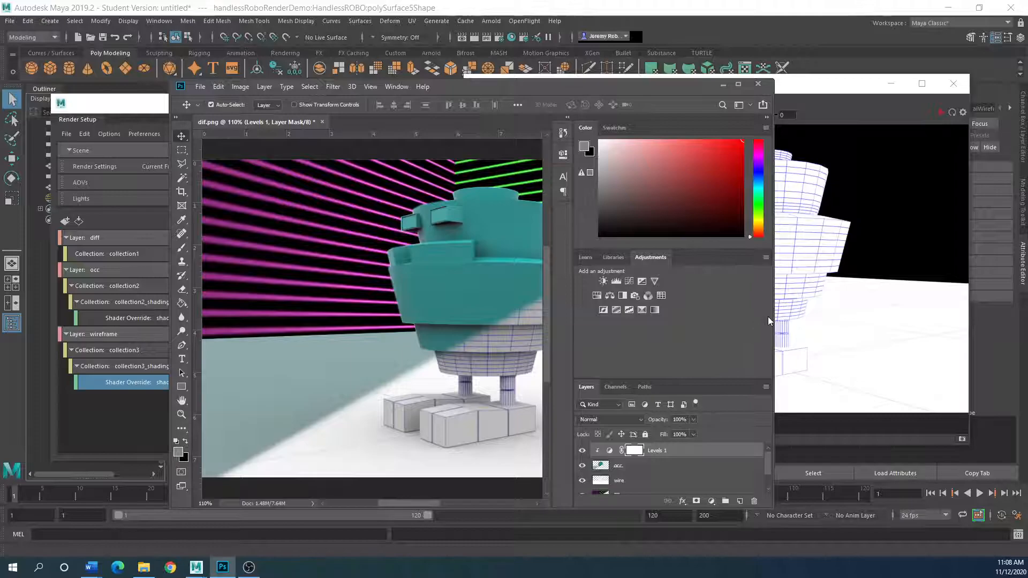
drag(772, 321, 916, 321)
drag(505, 88, 386, 57)
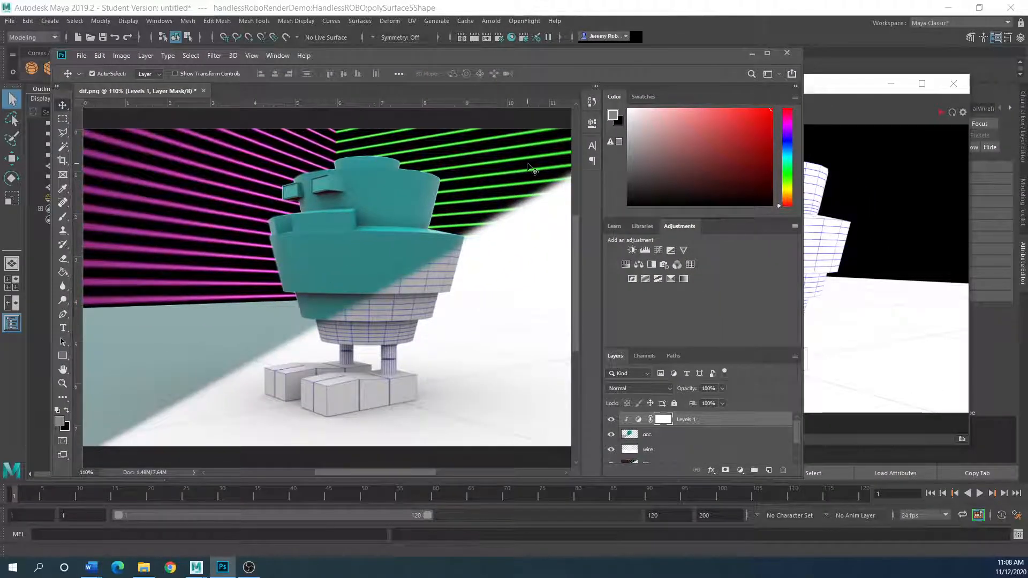
drag(802, 156, 903, 156)
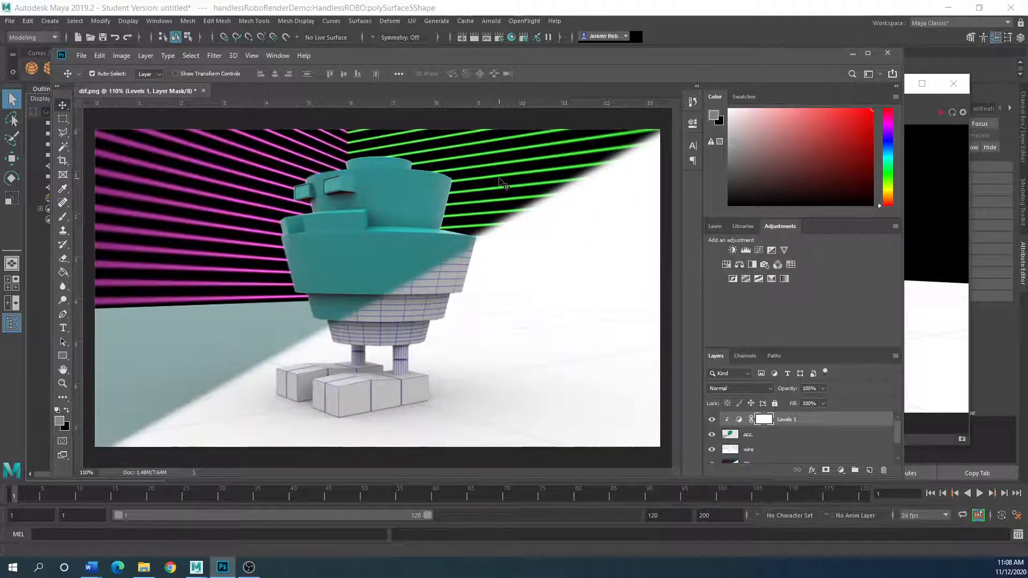